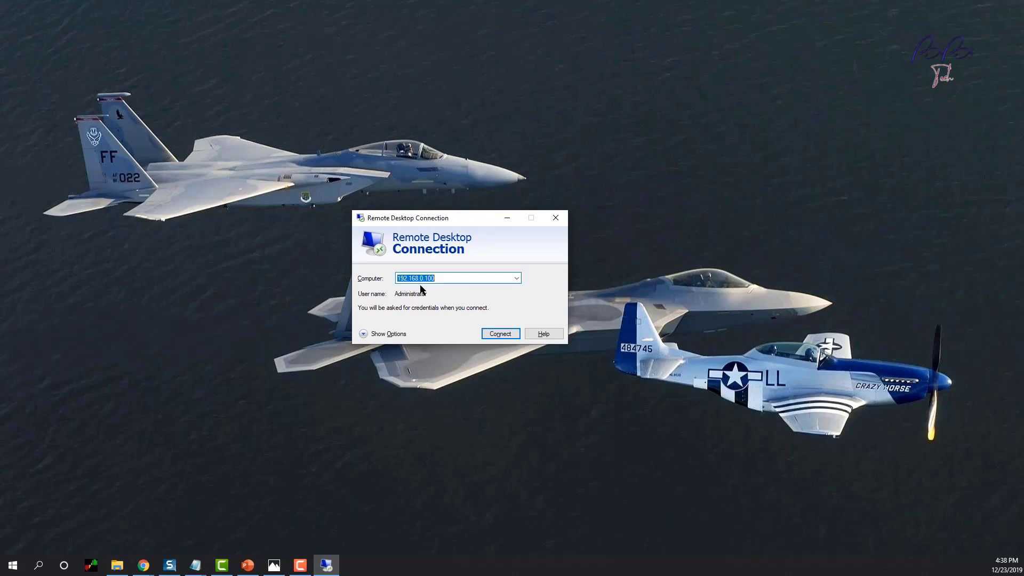
Step: Connect to 192.168.0.100 with the Administrator password and accept the TXDC01 certificate warning
{"action": "left_click", "coordinate": [515, 337]}
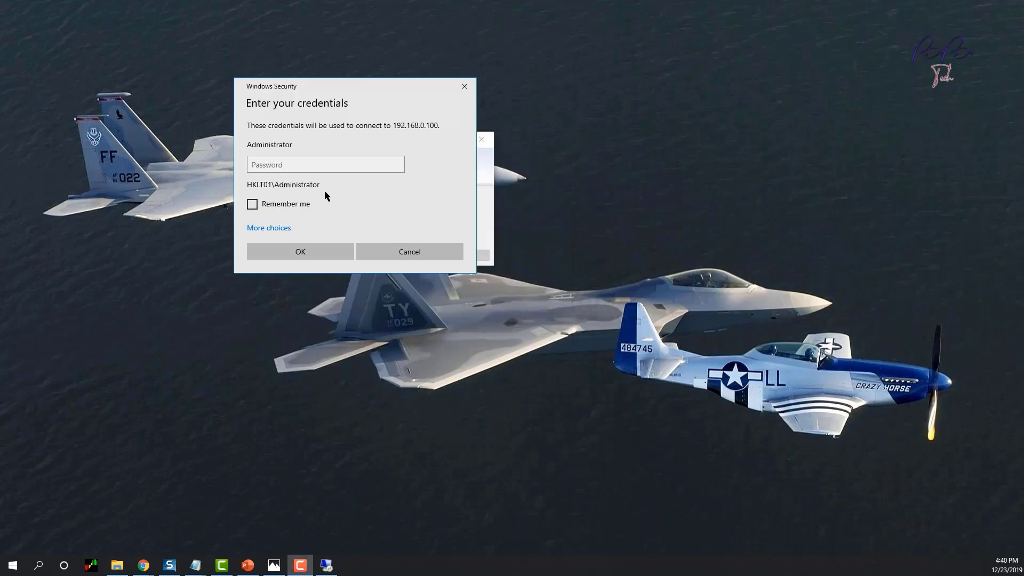
{"action": "left_click", "coordinate": [320, 165]}
{"action": "type", "text": "•••"}
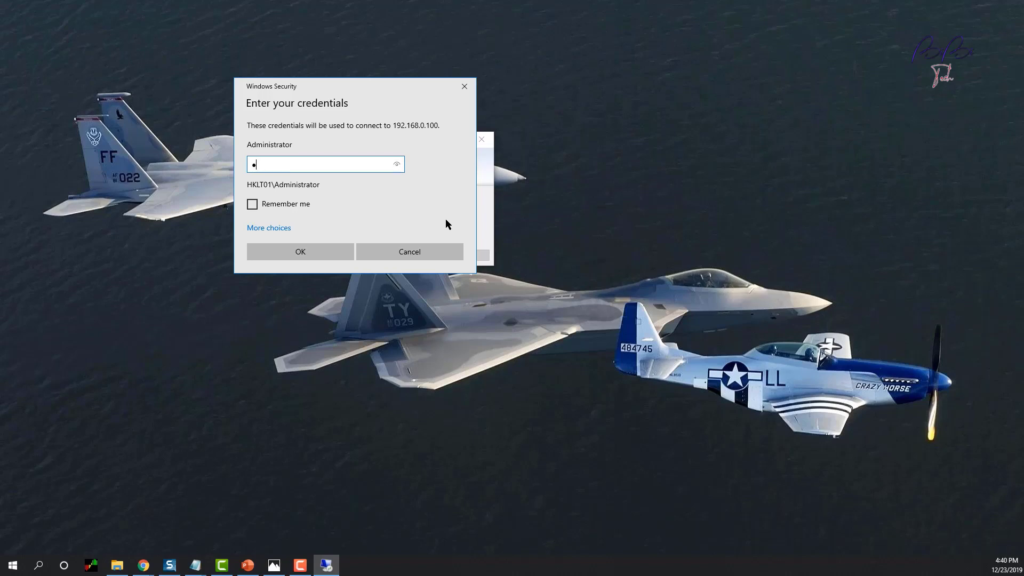
{"action": "type", "text": "•••"}
{"action": "key", "text": "Return"}
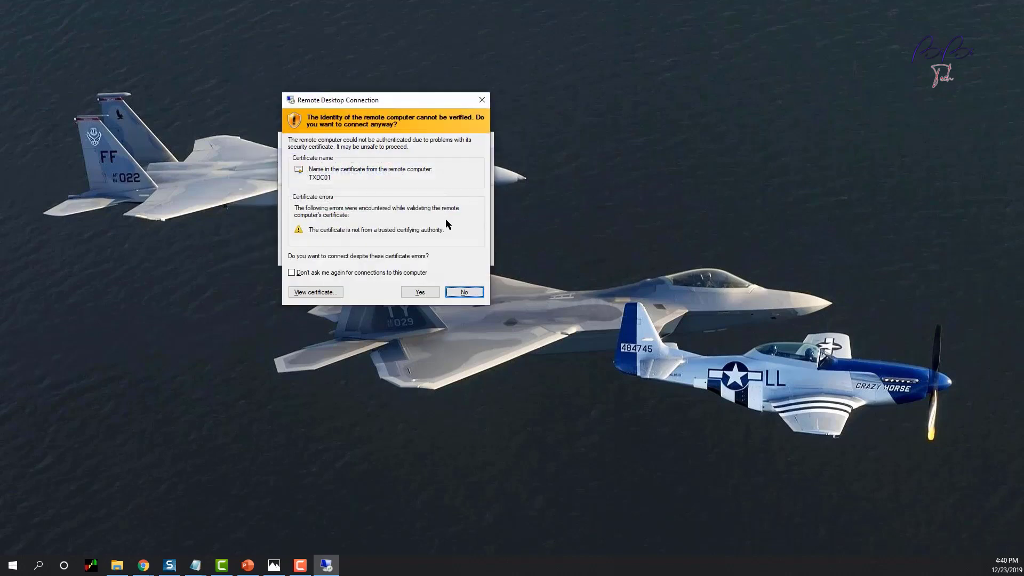
{"action": "left_click", "coordinate": [424, 293]}
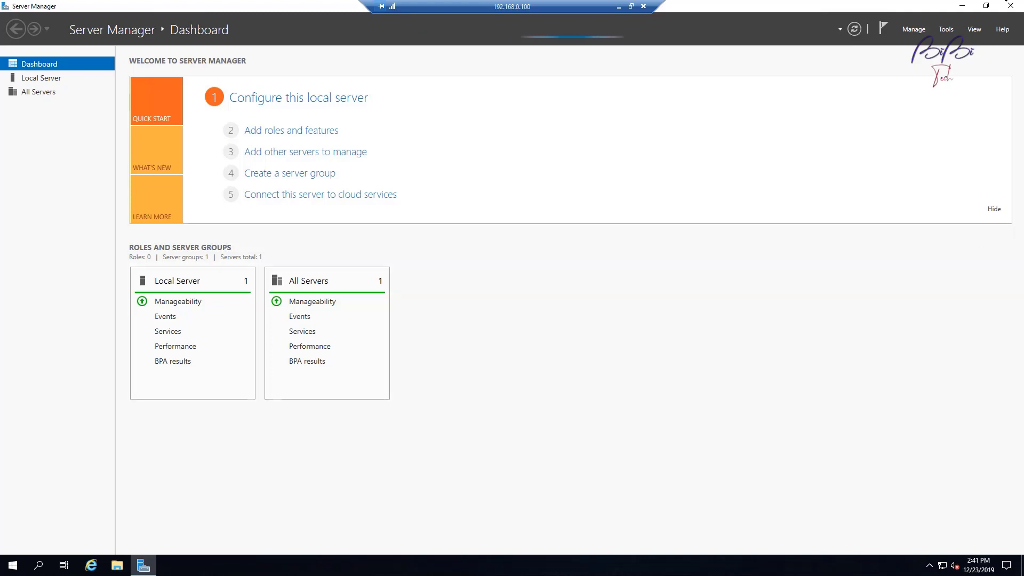
Step: Start Add Roles and Features with role-based installation targeting TXDC01, reaching the server roles list
{"action": "left_click", "coordinate": [916, 30]}
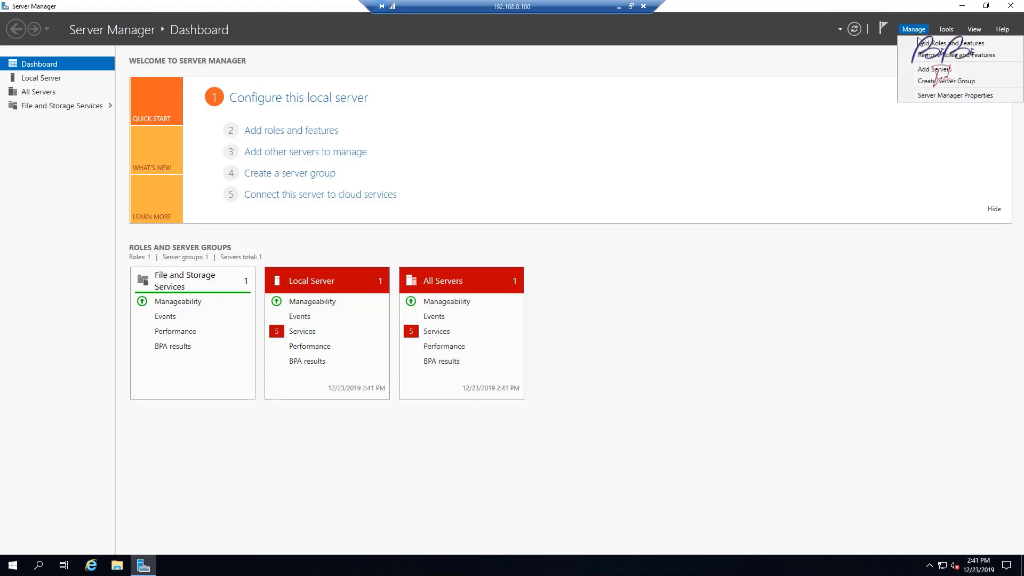
{"action": "left_click", "coordinate": [930, 42]}
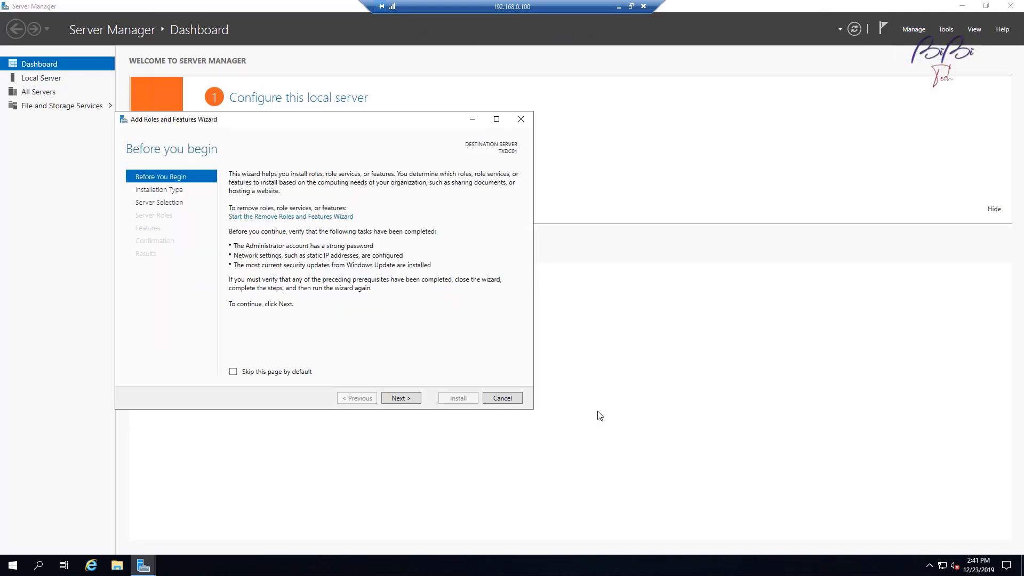
{"action": "left_click", "coordinate": [405, 399]}
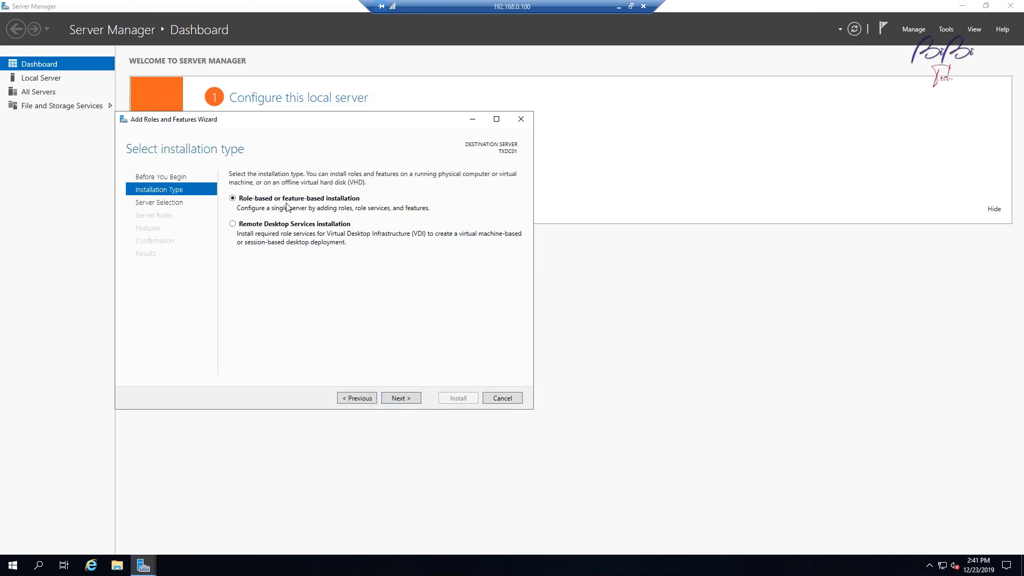
{"action": "left_click", "coordinate": [410, 402]}
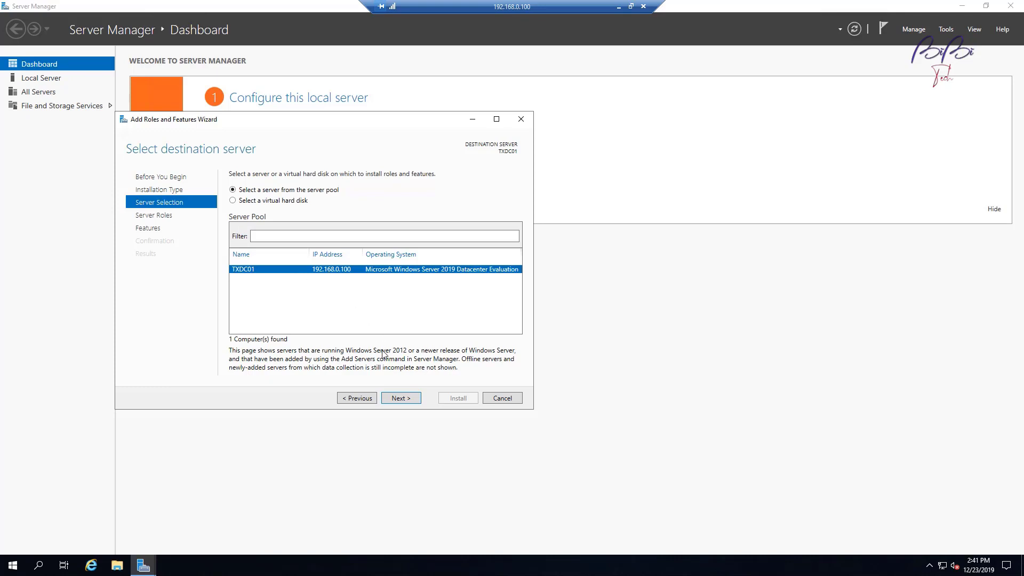
{"action": "left_click", "coordinate": [416, 400]}
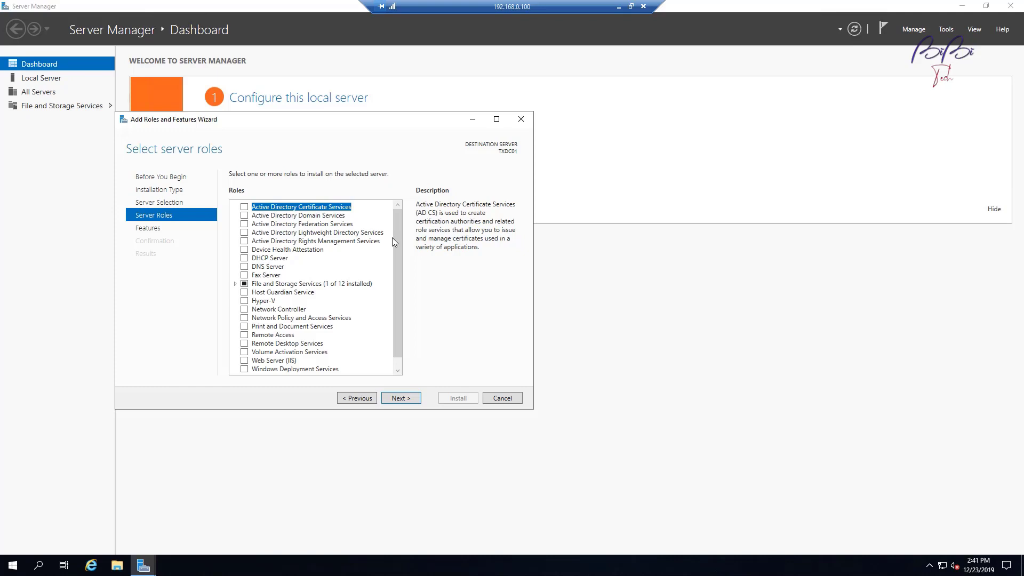
Step: Select the AD DS, DHCP Server and DNS Server roles, adding their required management tools
{"action": "left_click", "coordinate": [245, 215]}
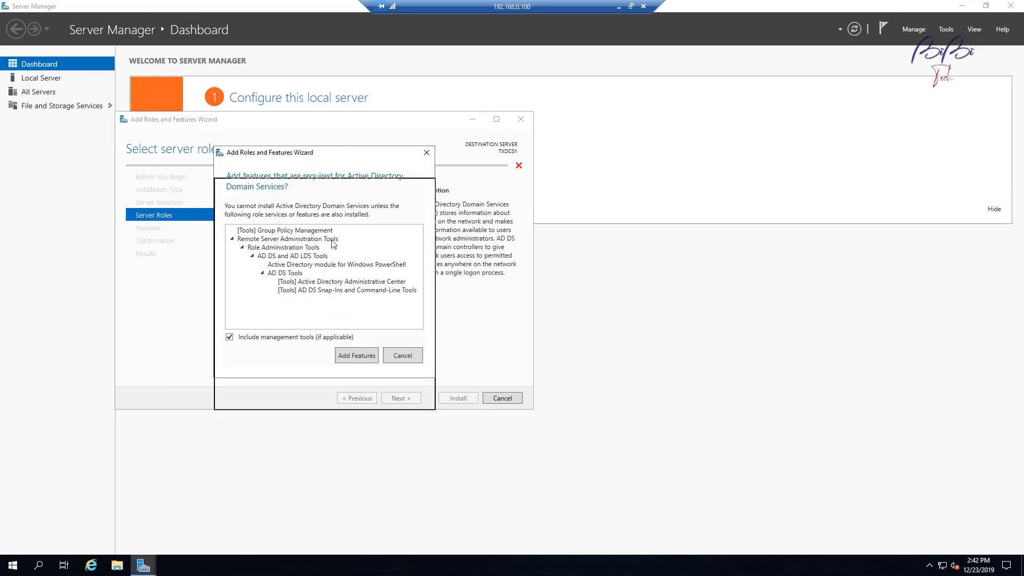
{"action": "left_click_drag", "start_coordinate": [332, 152], "coordinate": [330, 248]}
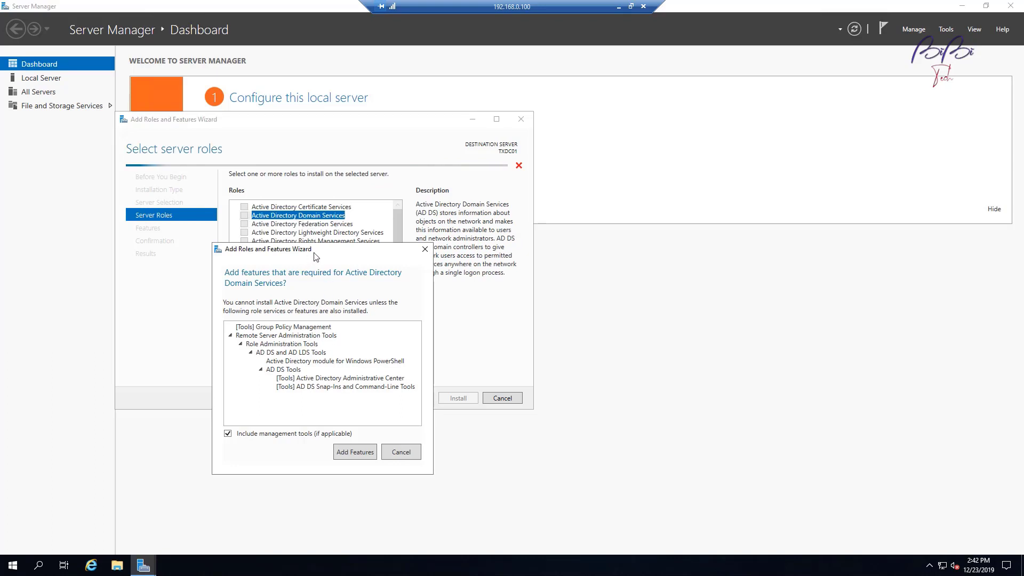
{"action": "left_click_drag", "start_coordinate": [313, 255], "coordinate": [319, 170]}
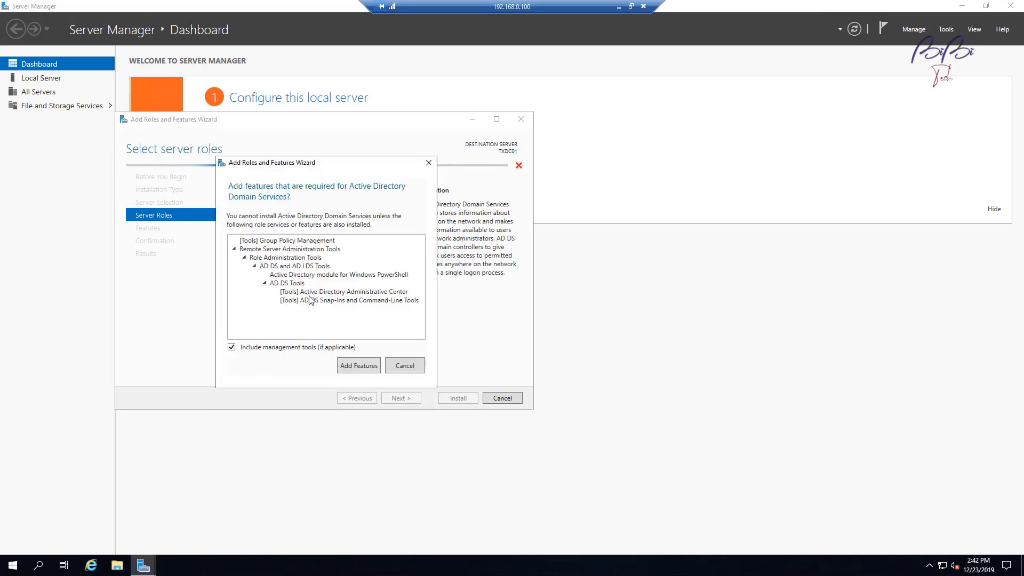
{"action": "left_click", "coordinate": [365, 368]}
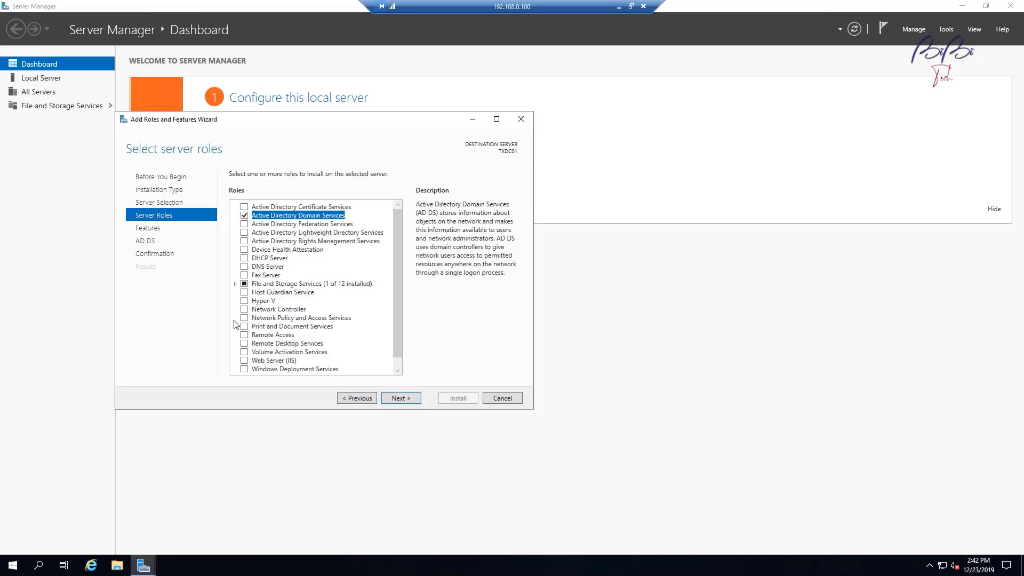
{"action": "left_click", "coordinate": [244, 260]}
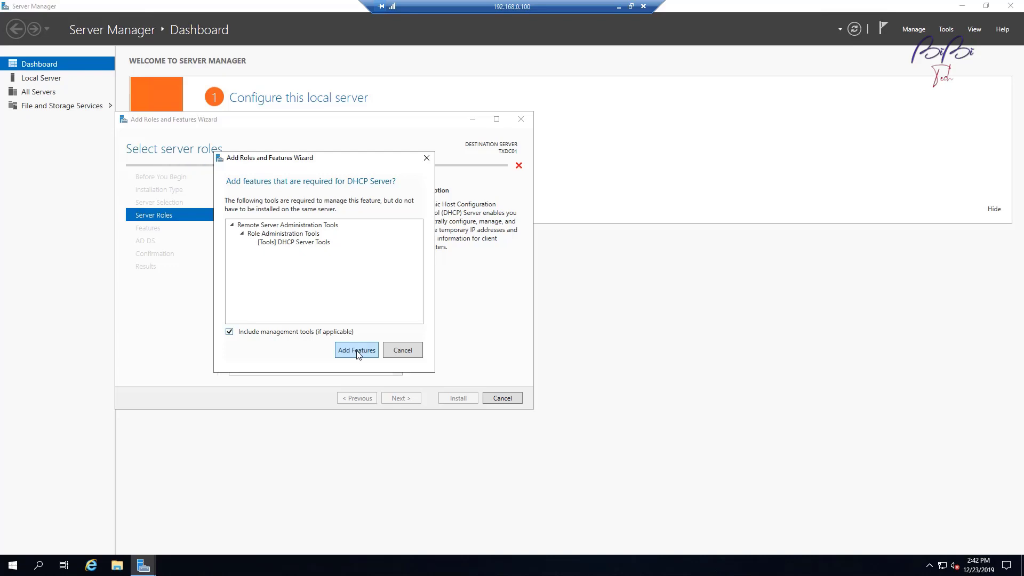
{"action": "left_click", "coordinate": [358, 351]}
{"action": "left_click", "coordinate": [244, 267]}
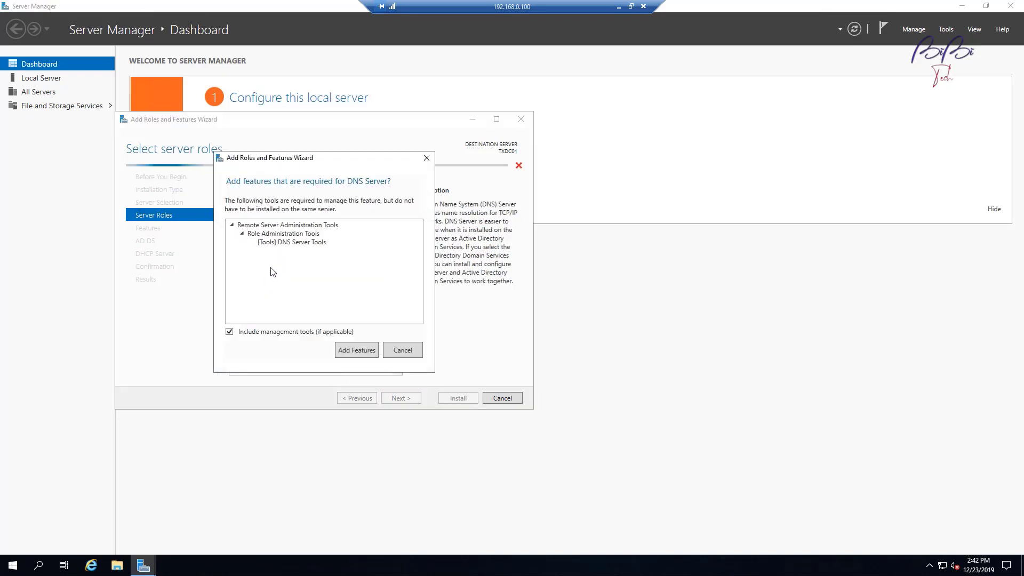
{"action": "left_click", "coordinate": [352, 347]}
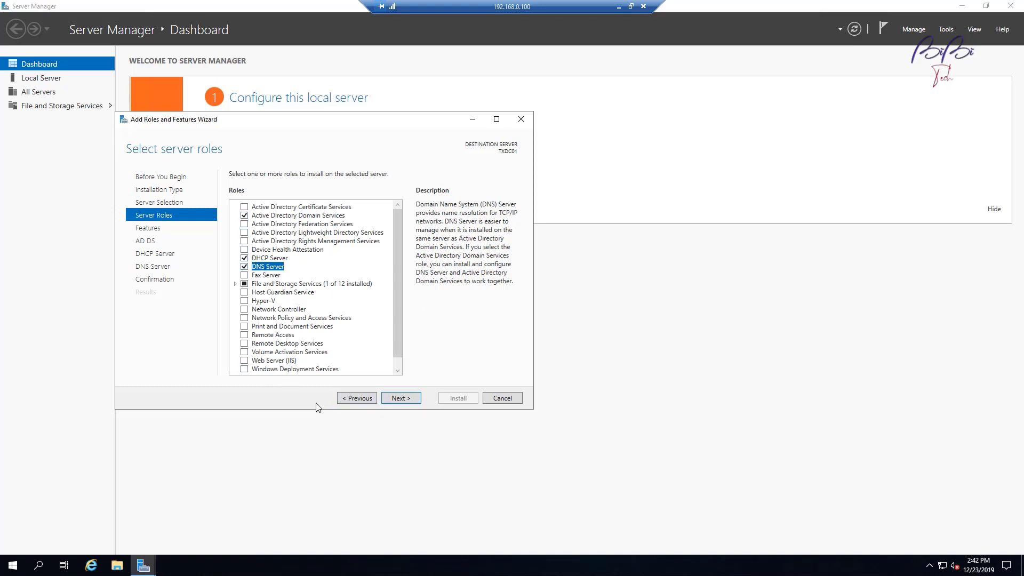
Step: Advance through the Features, AD DS, DHCP and DNS information pages to Confirmation
{"action": "left_click", "coordinate": [408, 400]}
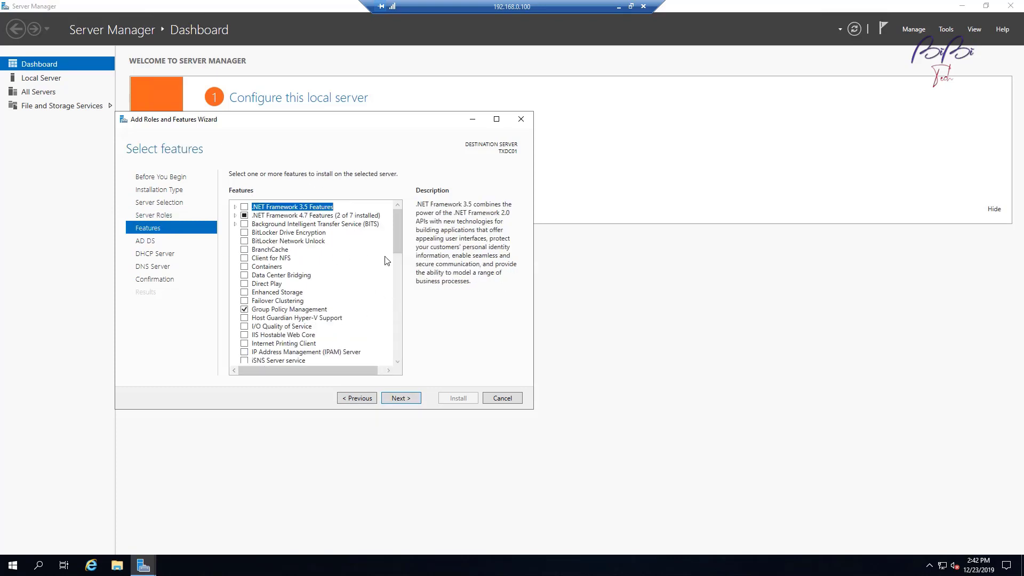
{"action": "left_click", "coordinate": [400, 397]}
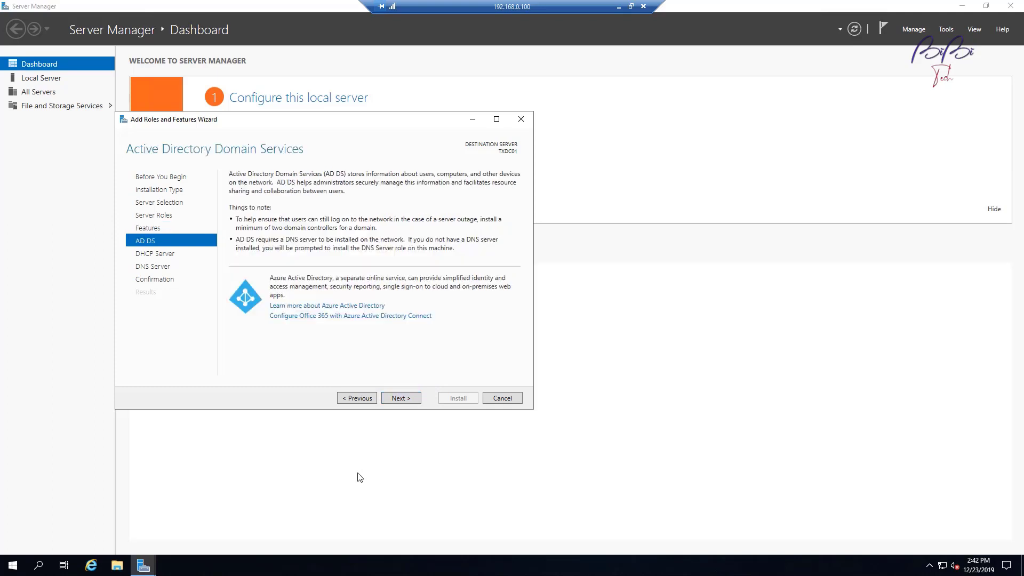
{"action": "left_click", "coordinate": [407, 400]}
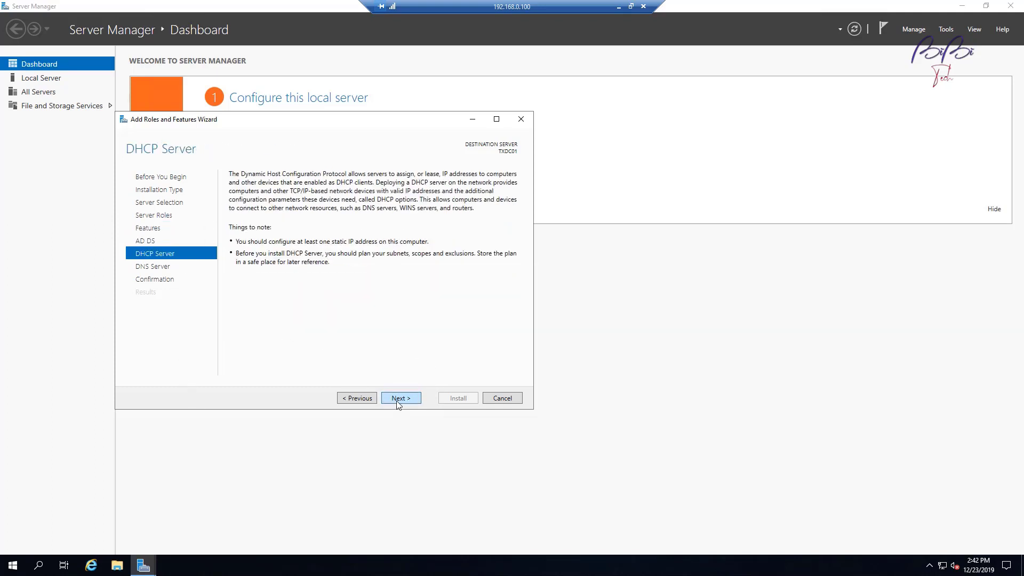
{"action": "left_click", "coordinate": [396, 401]}
{"action": "left_click", "coordinate": [401, 398]}
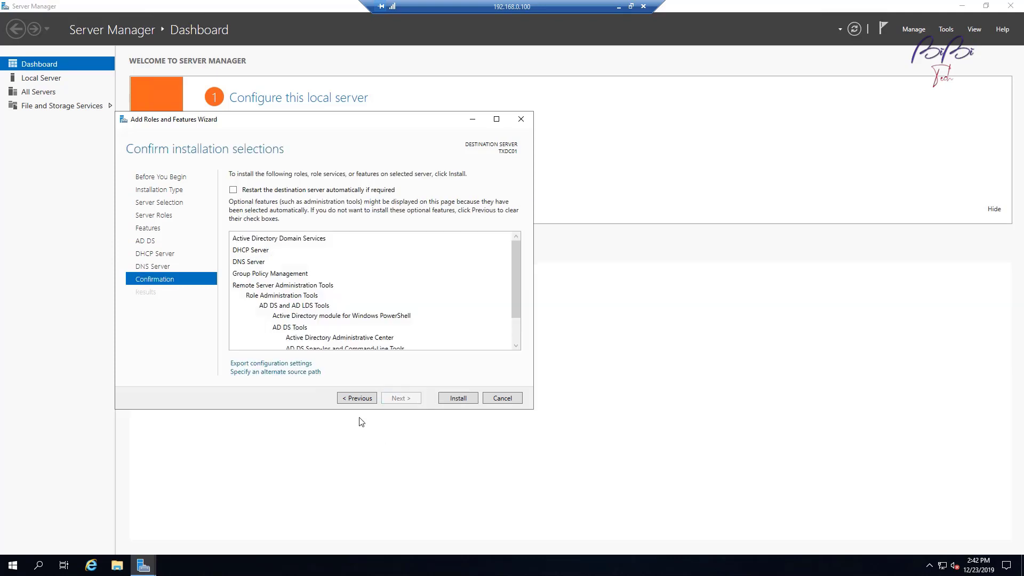
Step: Allow automatic restart of TXDC01 and install the AD DS, DHCP and DNS roles
{"action": "left_click", "coordinate": [233, 190]}
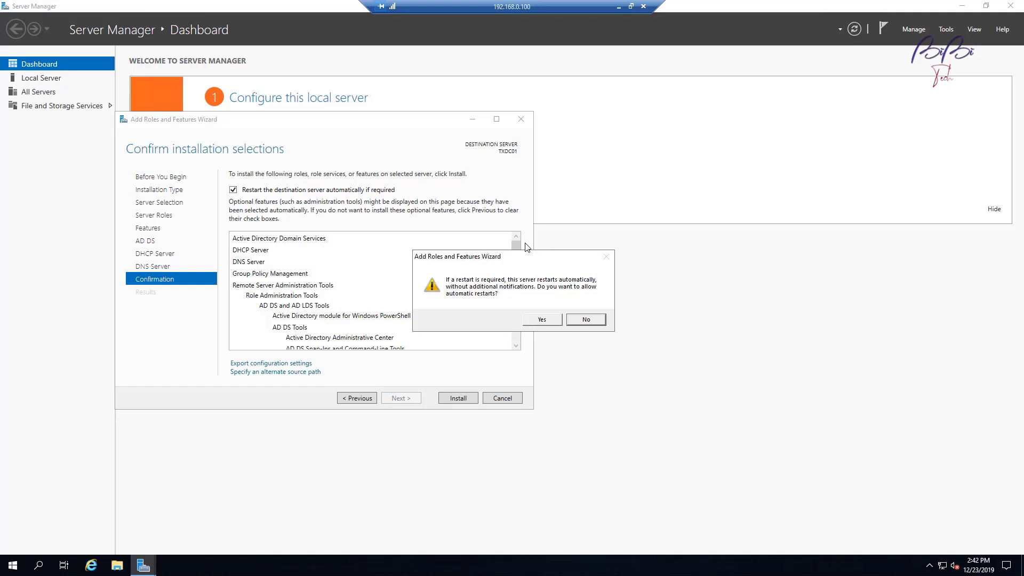
{"action": "left_click", "coordinate": [554, 321]}
{"action": "left_click", "coordinate": [554, 323]}
{"action": "left_click", "coordinate": [470, 398]}
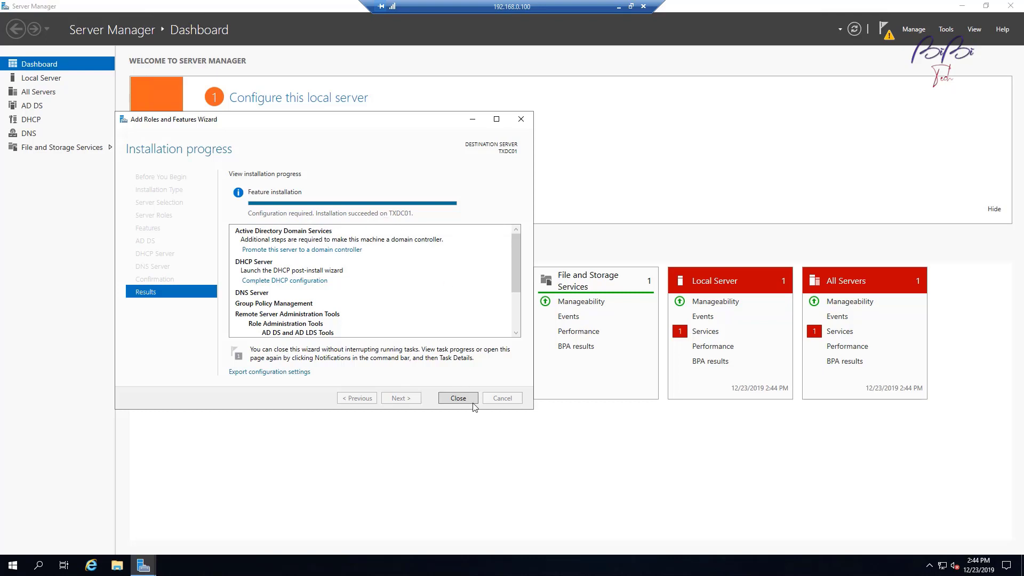
Step: Close the finished wizard and start promoting TXDC01 from the post-deployment notification
{"action": "left_click", "coordinate": [458, 398]}
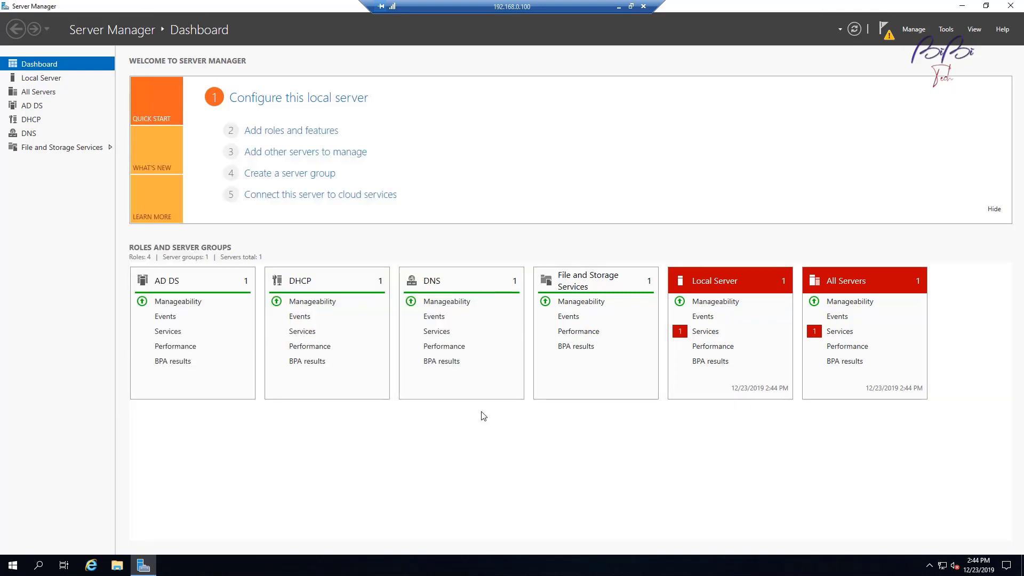
{"action": "left_click", "coordinate": [885, 29]}
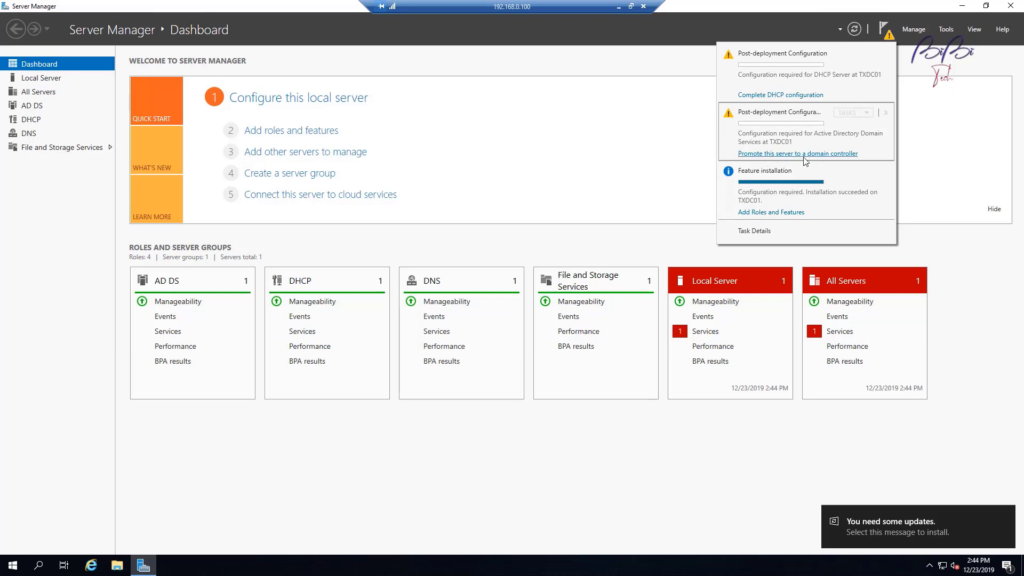
{"action": "left_click", "coordinate": [805, 154]}
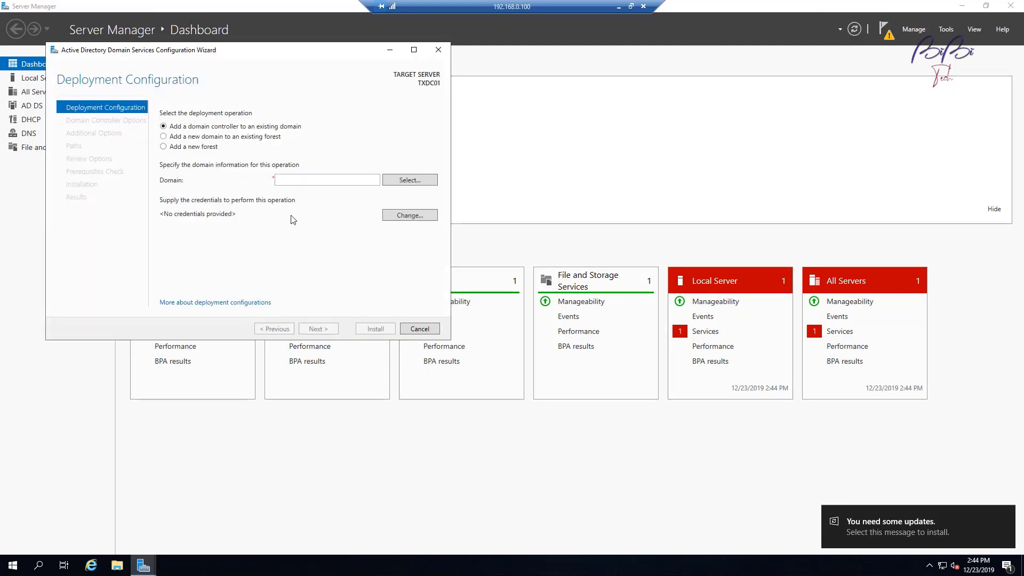
Step: Choose 'Add a new forest' with root domain name bibitech.com
{"action": "left_click", "coordinate": [191, 147]}
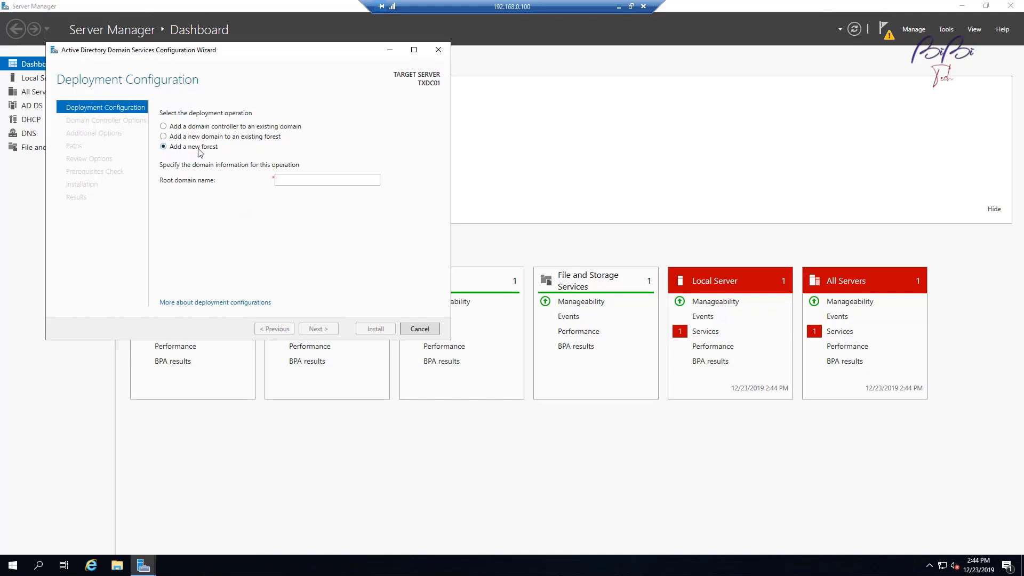
{"action": "left_click", "coordinate": [297, 184]}
{"action": "type", "text": "b"}
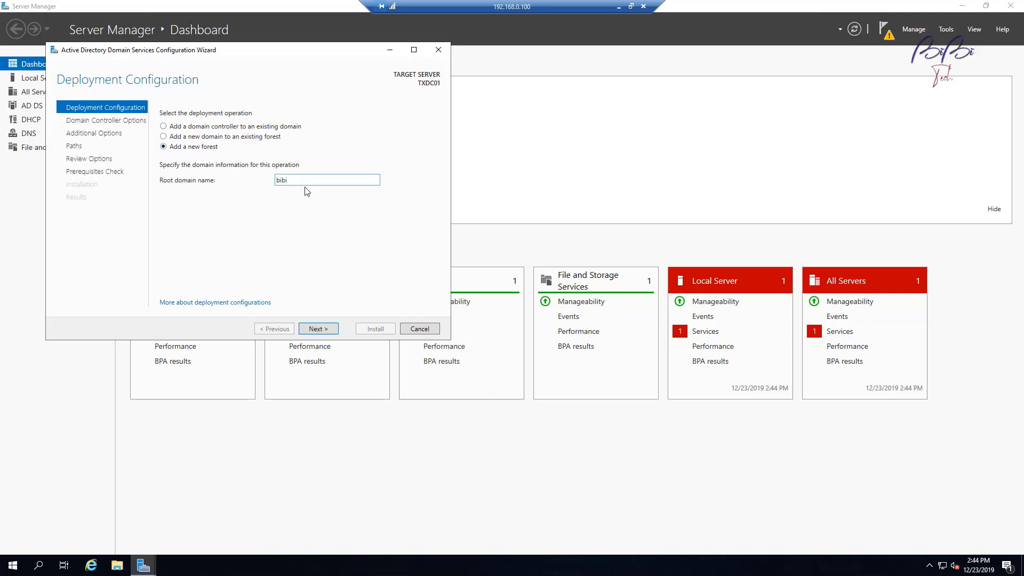
{"action": "type", "text": "ib"}
{"action": "key", "text": "BackSpace"}
{"action": "key", "text": "BackSpace"}
{"action": "key", "text": "BackSpace"}
{"action": "type", "text": "tec"}
{"action": "key", "text": "BackSpace"}
{"action": "key", "text": "BackSpace"}
{"action": "key", "text": "BackSpace"}
{"action": "type", "text": "bib"}
Step: Enter and confirm the Directory Services Restore Mode password on Domain Controller Options
{"action": "left_click", "coordinate": [320, 333]}
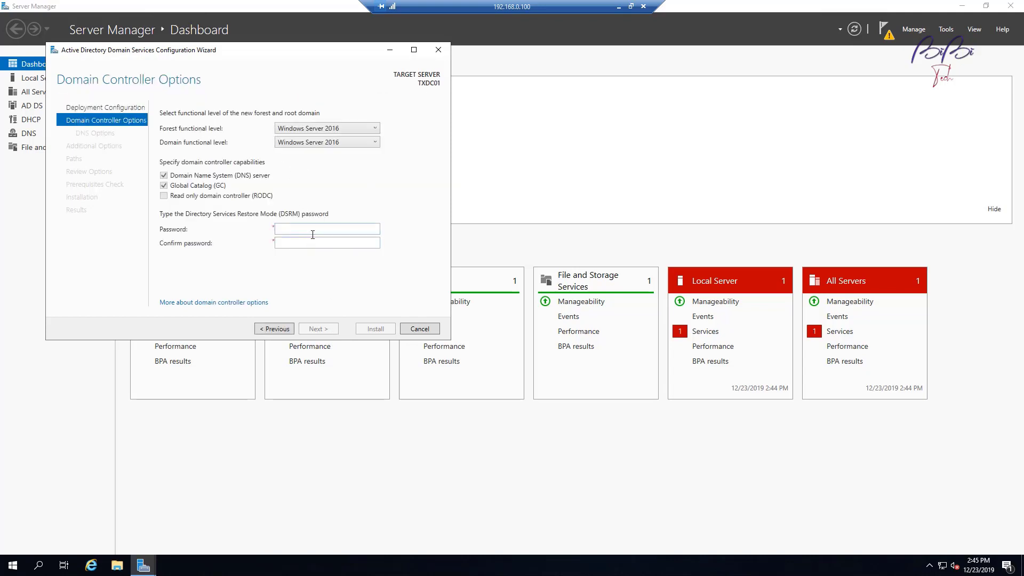
{"action": "left_click", "coordinate": [312, 234]}
{"action": "key", "text": "Tab"}
{"action": "type", "text": "•••••••••"}
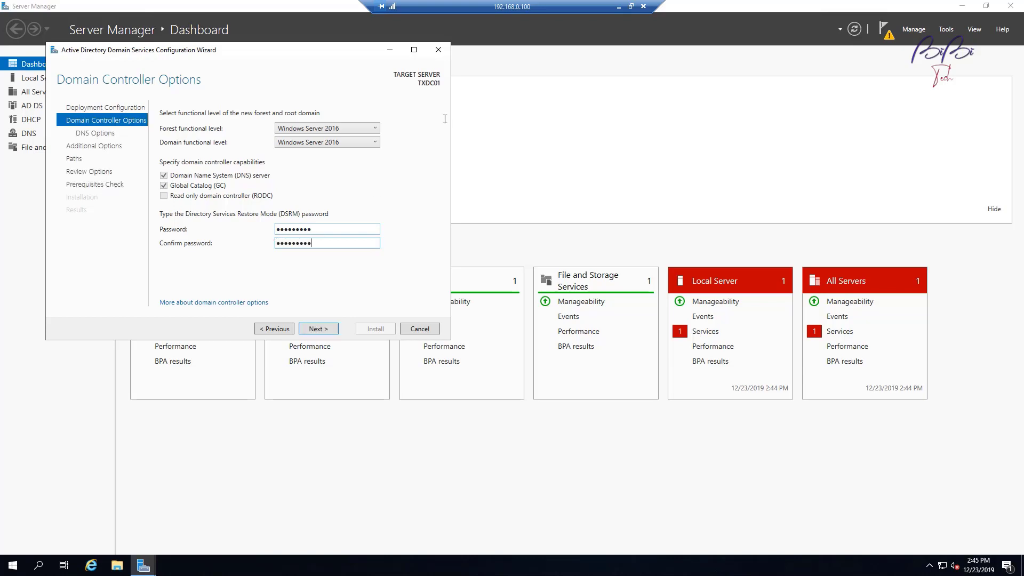
{"action": "left_click", "coordinate": [324, 329]}
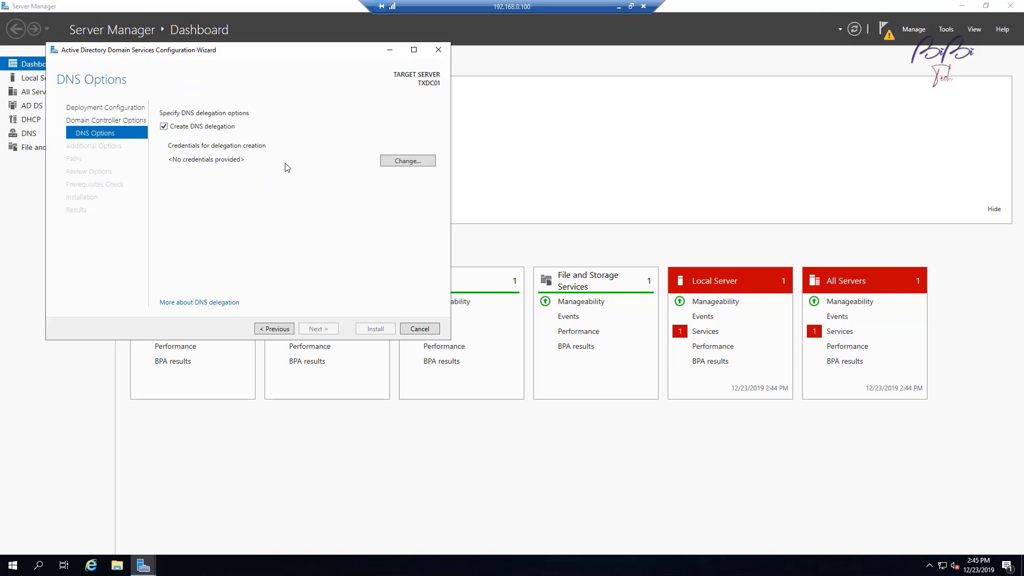
Step: Turn off DNS delegation and accept the NetBIOS domain name BIBITECH
{"action": "left_click", "coordinate": [164, 127]}
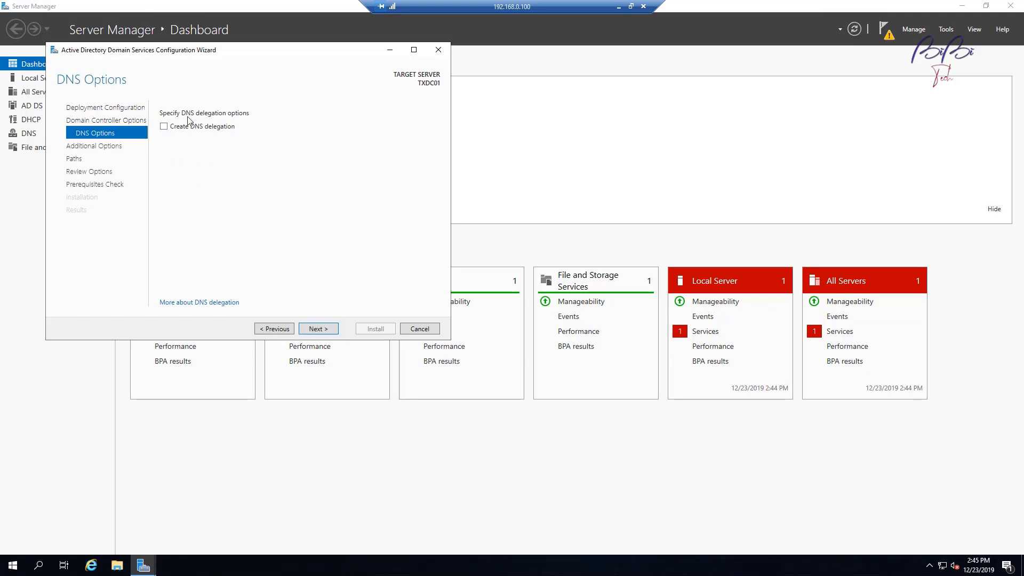
{"action": "left_click", "coordinate": [319, 328]}
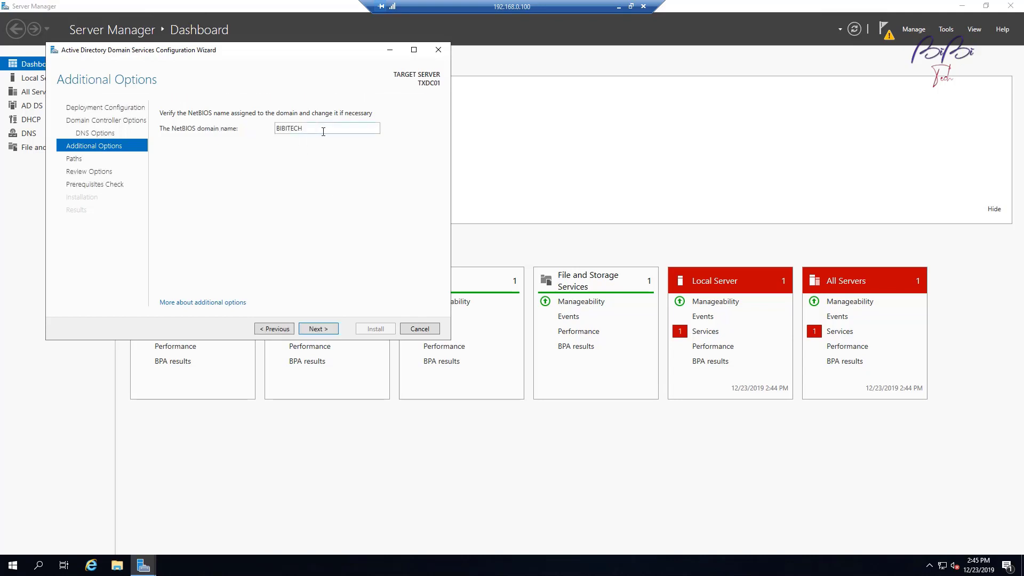
{"action": "left_click", "coordinate": [318, 329]}
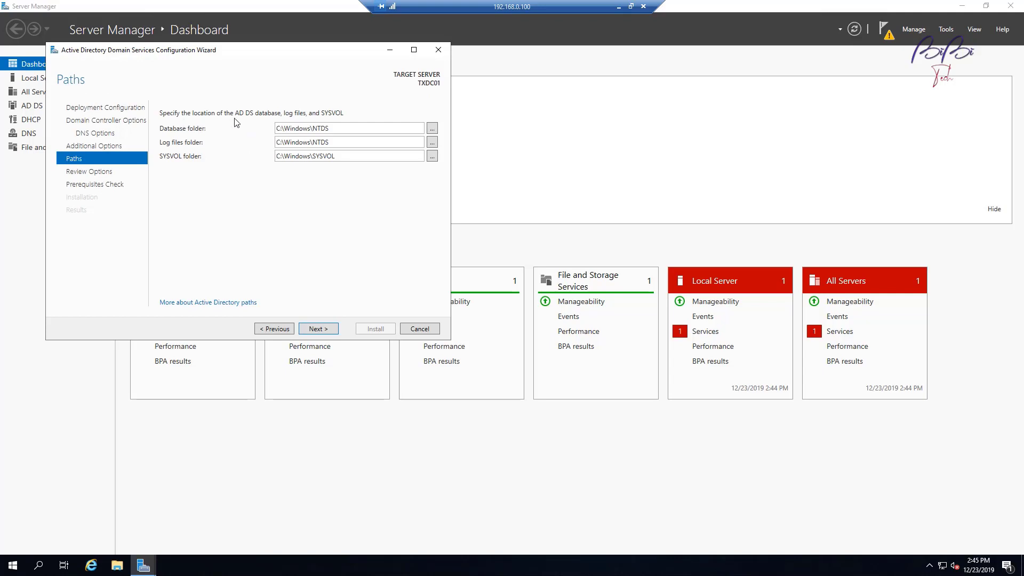
Step: Keep default paths, review the deployment script, pass prerequisites and install the domain controller
{"action": "left_click", "coordinate": [328, 329]}
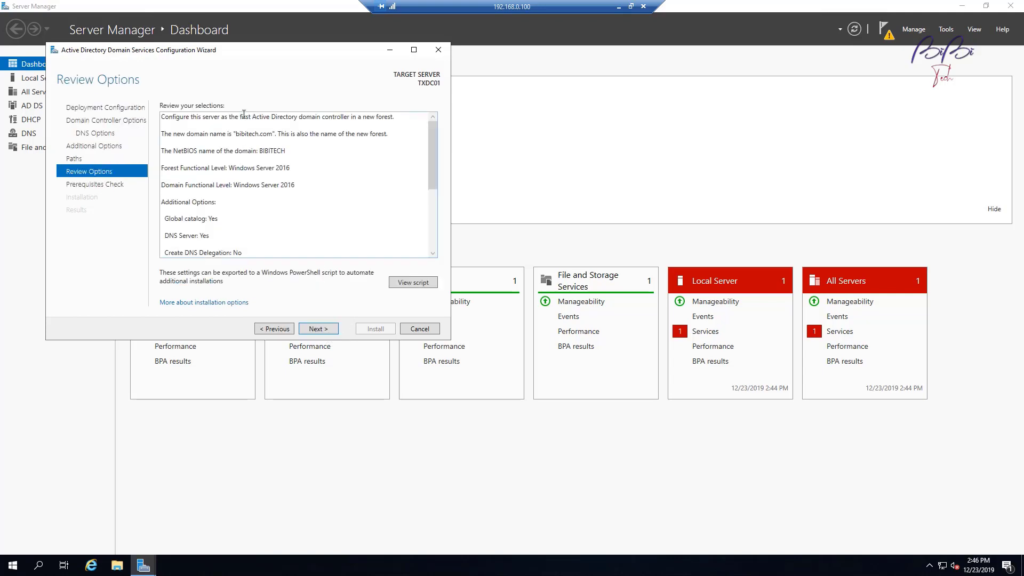
{"action": "mouse_move", "coordinate": [434, 160]}
{"action": "left_mouse_down"}
{"action": "mouse_move", "coordinate": [433, 234]}
{"action": "mouse_move", "coordinate": [442, 154]}
{"action": "left_mouse_up"}
{"action": "left_click", "coordinate": [419, 284]}
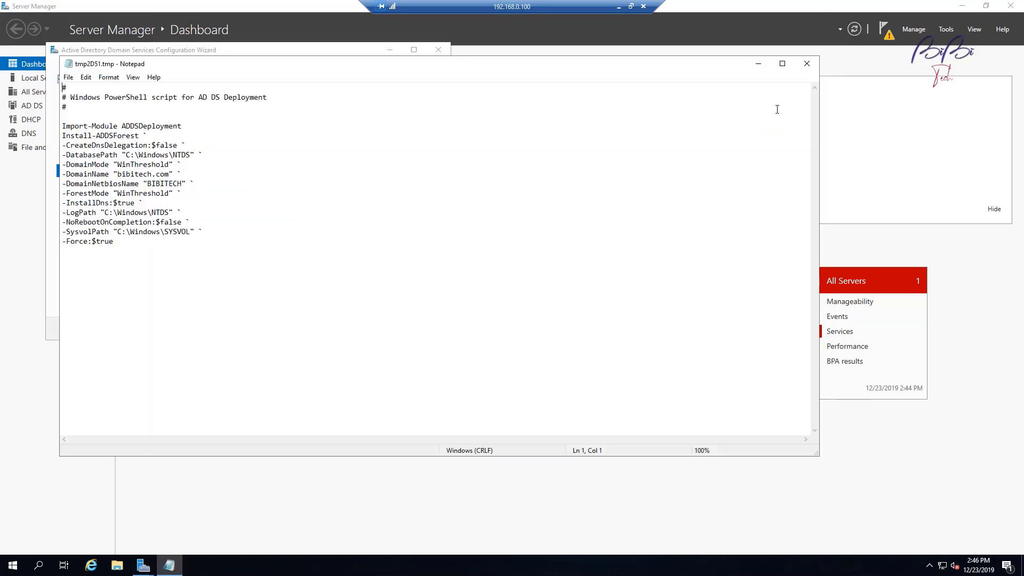
{"action": "left_click", "coordinate": [808, 64]}
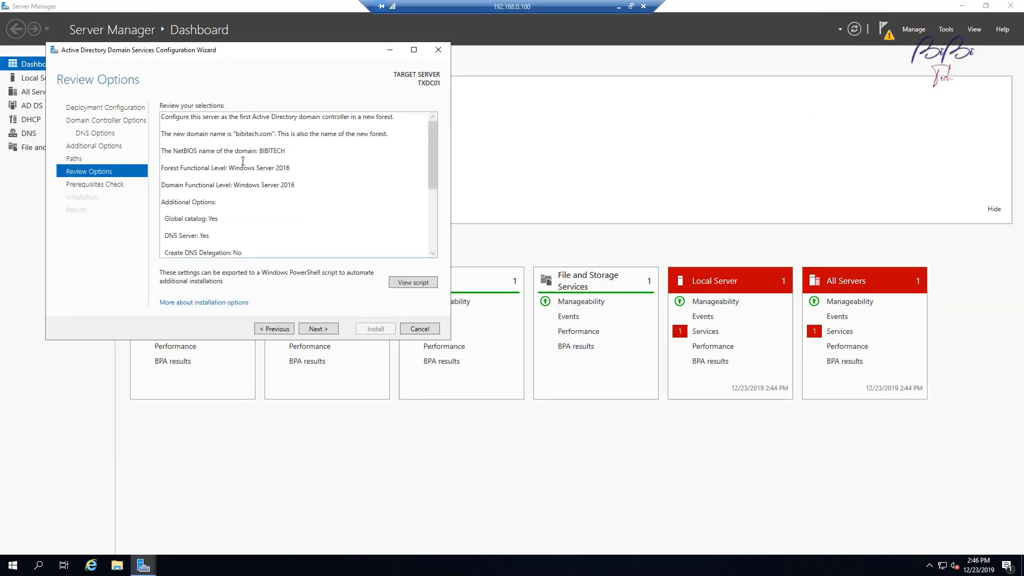
{"action": "left_click_drag", "start_coordinate": [434, 166], "coordinate": [438, 107]}
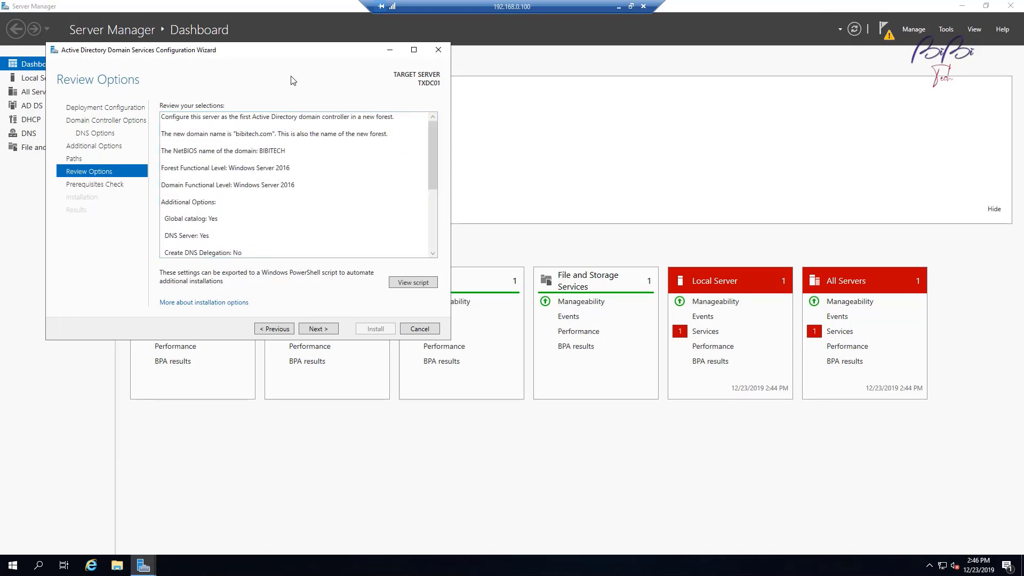
{"action": "left_click", "coordinate": [327, 331]}
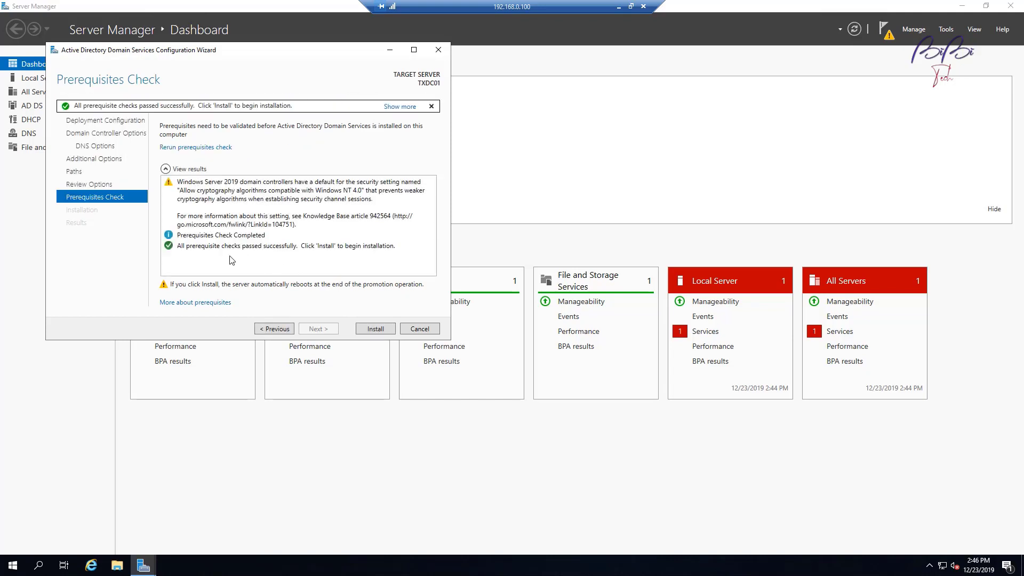
{"action": "left_click", "coordinate": [386, 326]}
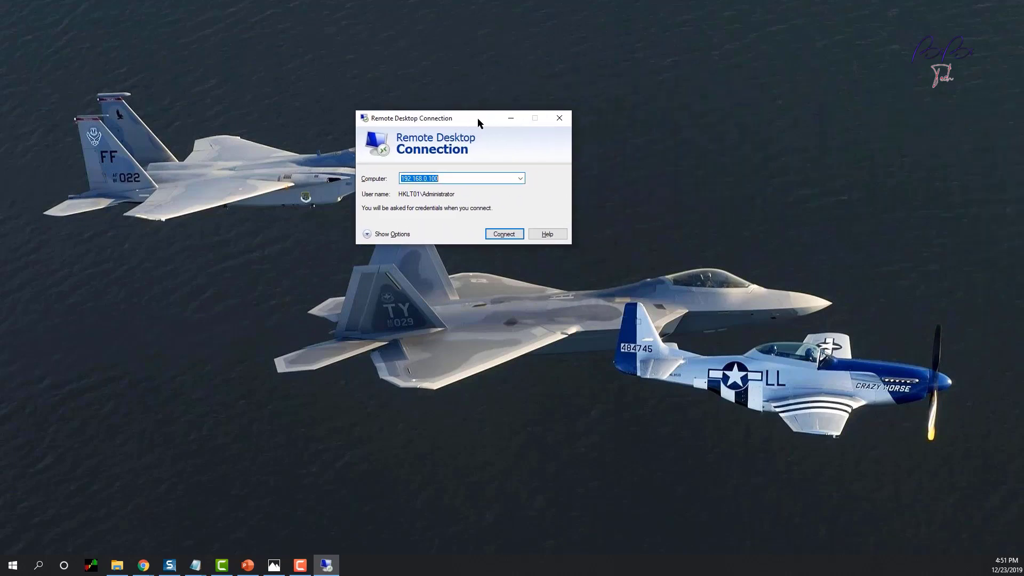
Step: Connect to 192.168.0.100 and submit the account password twice
{"action": "left_click", "coordinate": [504, 233]}
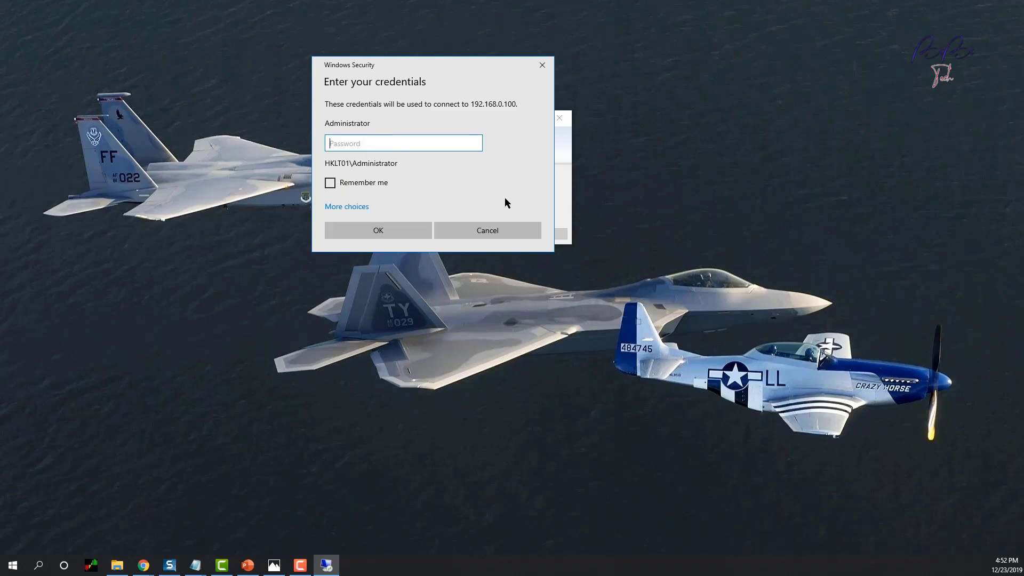
{"action": "type", "text": "•••••••••"}
{"action": "key", "text": "Return"}
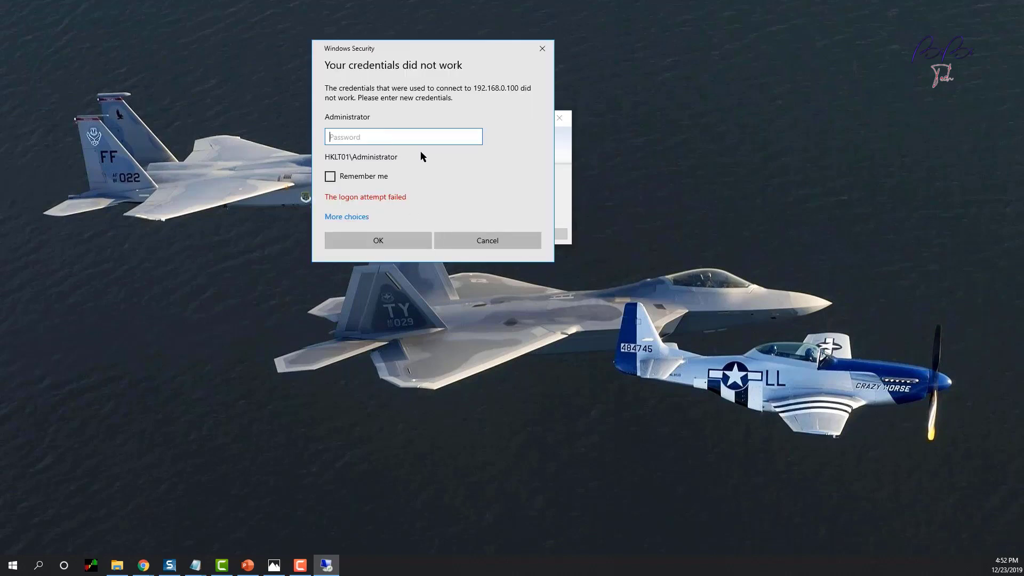
{"action": "type", "text": "•••••••••"}
{"action": "key", "text": "Return"}
Step: Try signing in with a different account, .\Administrator, and its password
{"action": "left_click", "coordinate": [349, 219]}
{"action": "left_click", "coordinate": [376, 304]}
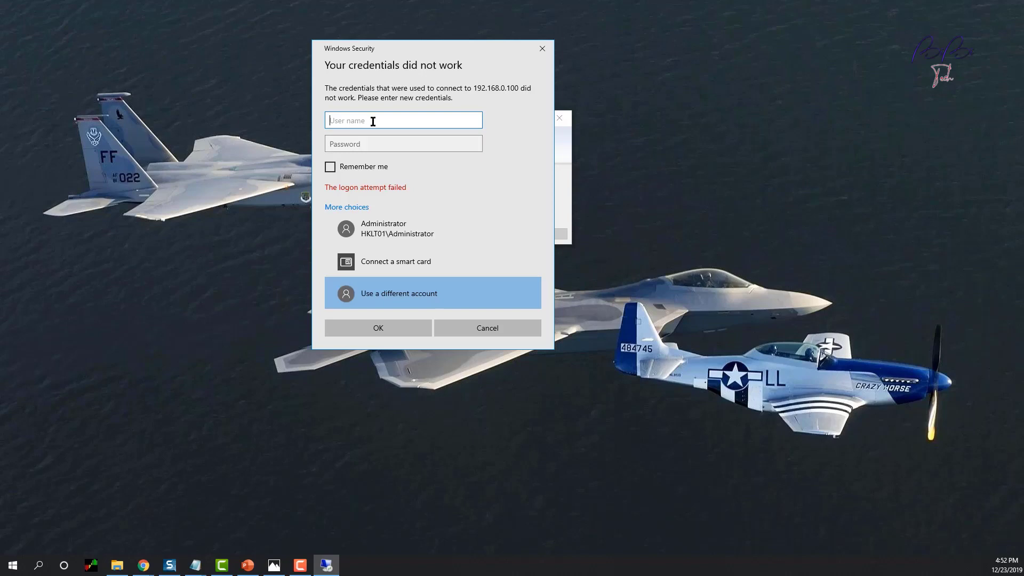
{"action": "type", "text": ".\\Administrator"}
{"action": "key", "text": "Tab"}
{"action": "key", "text": "Tab"}
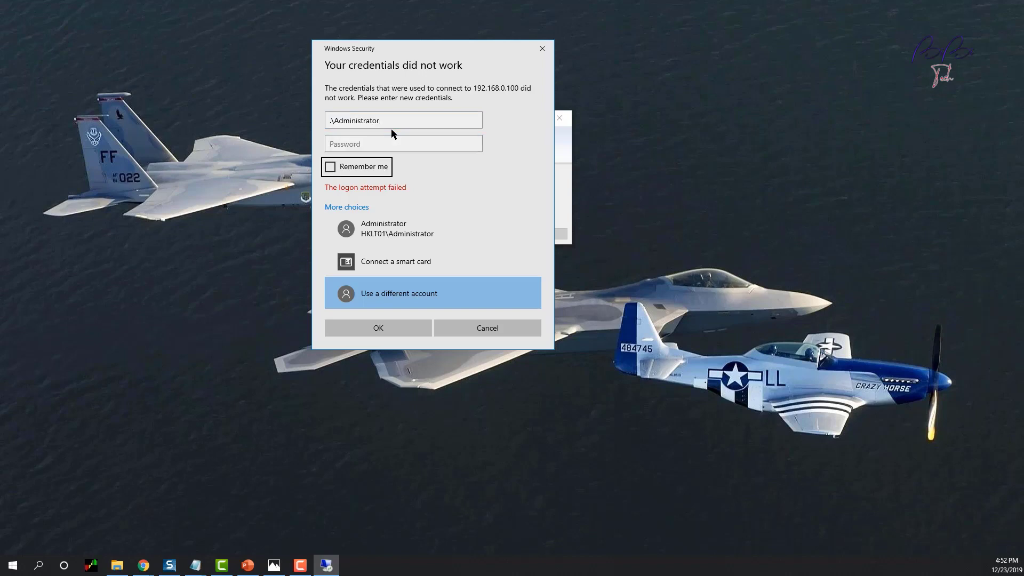
{"action": "left_click", "coordinate": [392, 142]}
{"action": "type", "text": "P"}
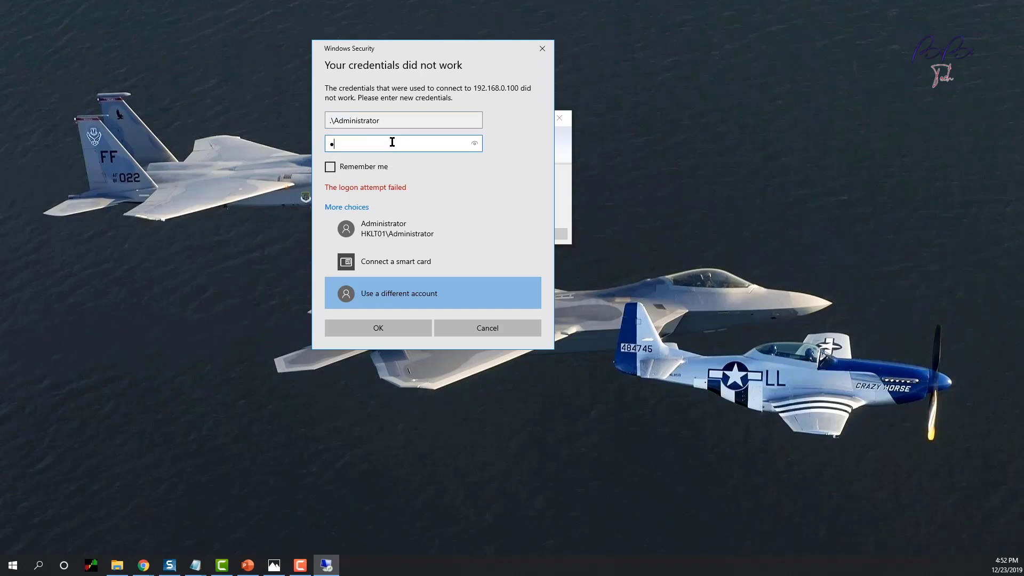
{"action": "type", "text": "@ssw0"}
{"action": "key", "text": "Return"}
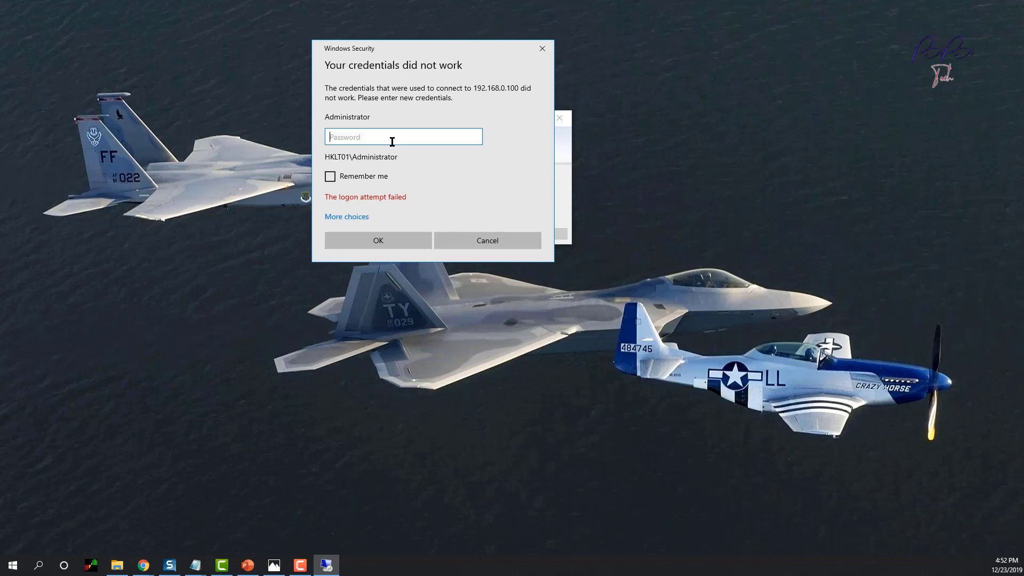
Step: Sign in with a different account as localhost\Administrator using its password
{"action": "left_click", "coordinate": [360, 218]}
{"action": "left_click", "coordinate": [382, 291]}
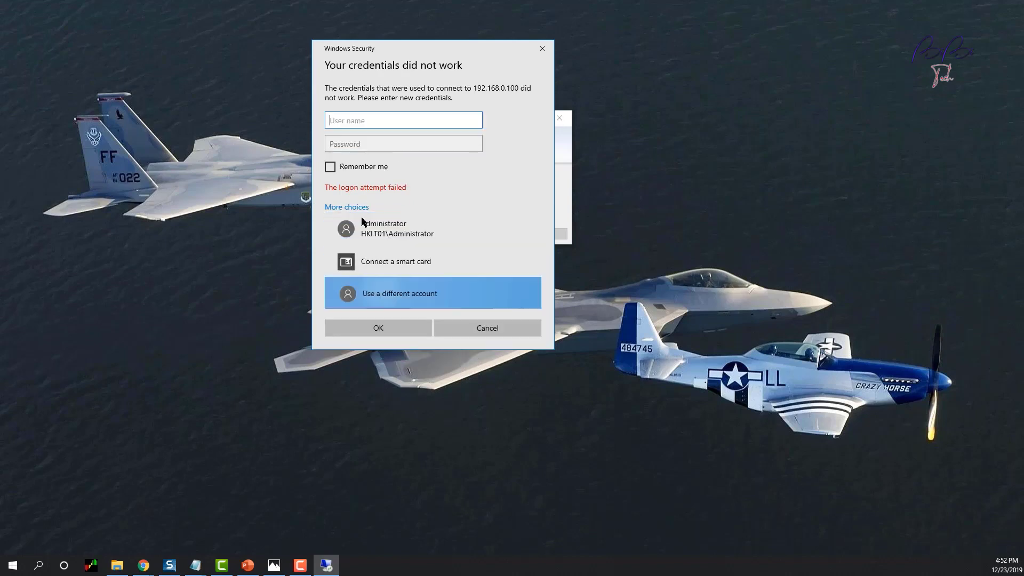
{"action": "type", "text": "localhost\\Ad"}
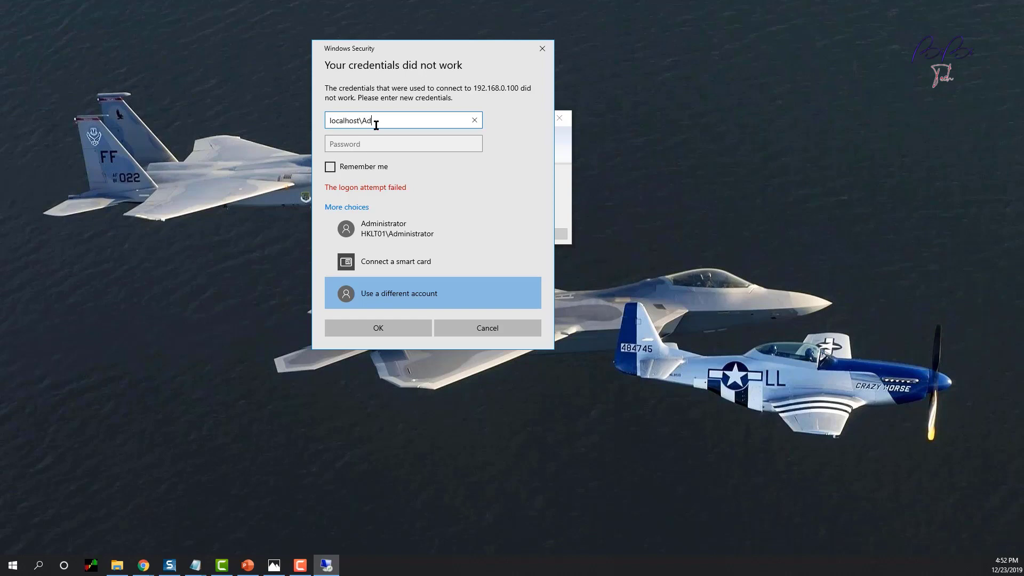
{"action": "type", "text": "ministrator"}
{"action": "key", "text": "Tab"}
{"action": "type", "text": "•"}
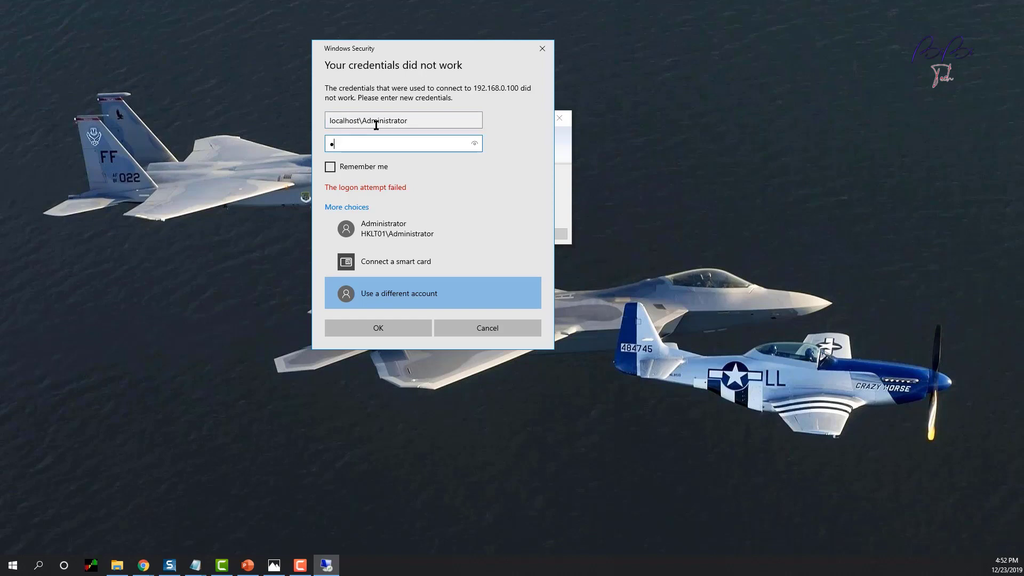
{"action": "type", "text": "•••••••••"}
{"action": "key", "text": "Return"}
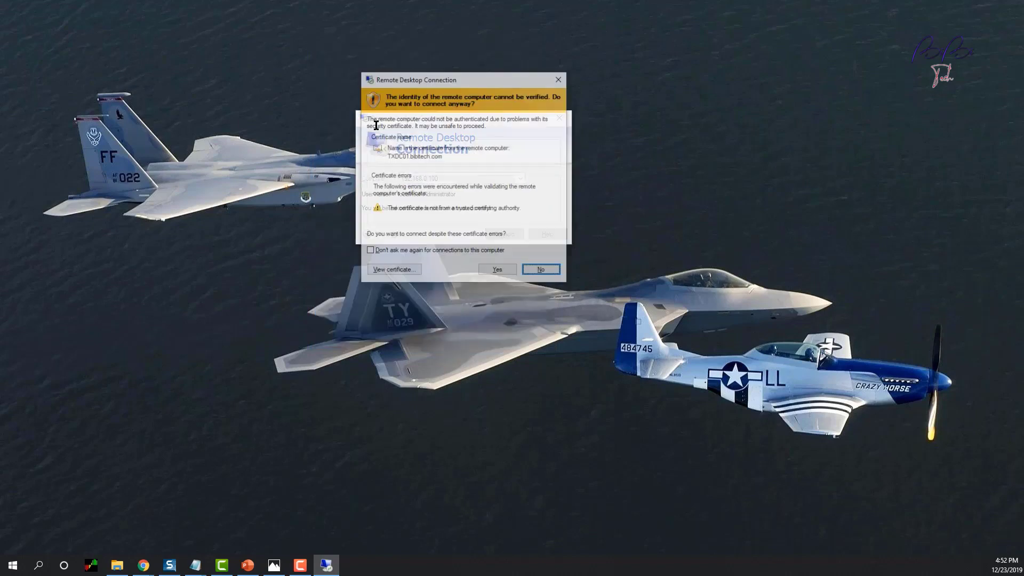
Step: Accept the TXDC01.bibitech.com certificate warning and check Server Manager notifications
{"action": "left_click", "coordinate": [498, 271]}
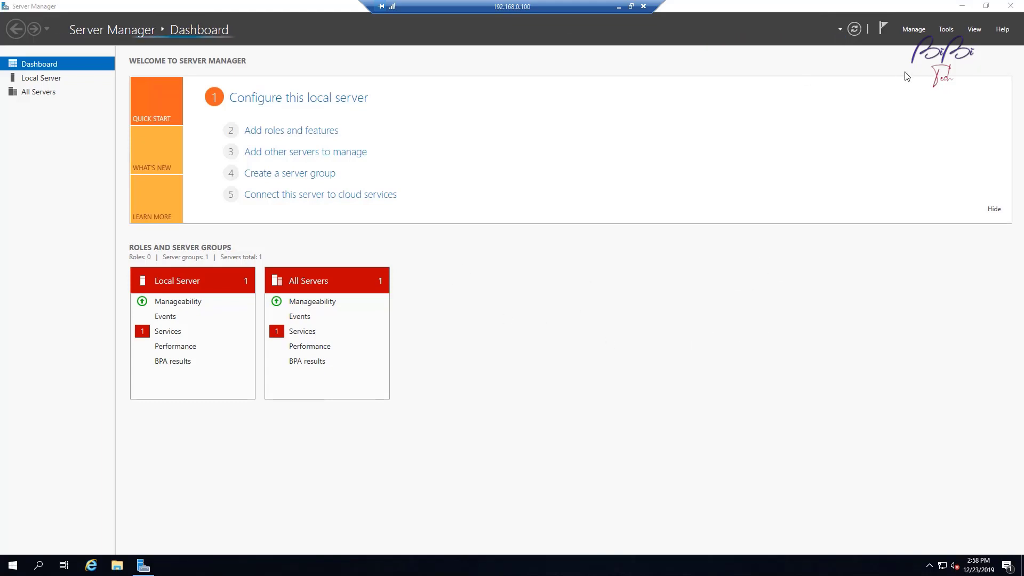
{"action": "left_click", "coordinate": [883, 30]}
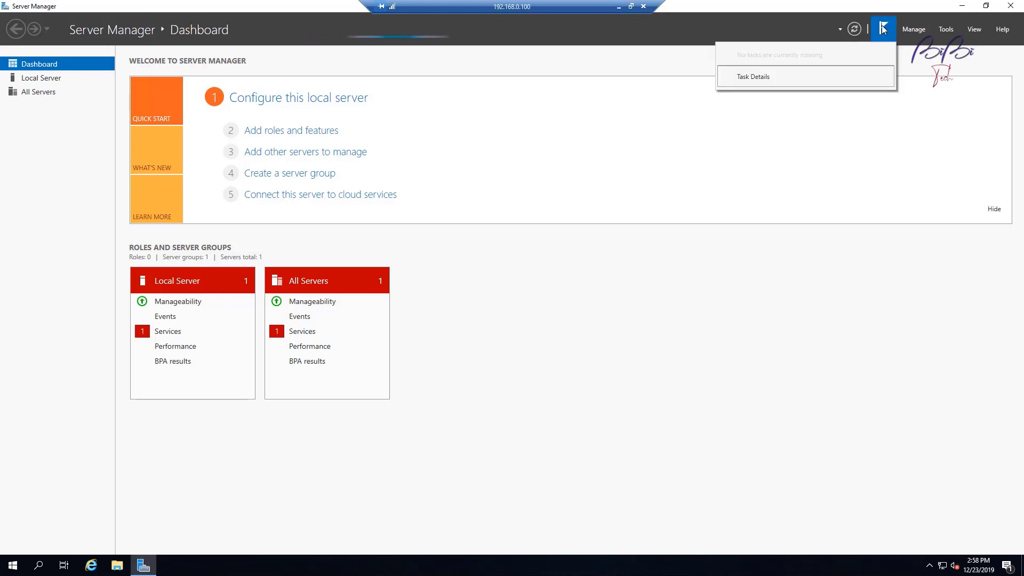
{"action": "left_click", "coordinate": [884, 29]}
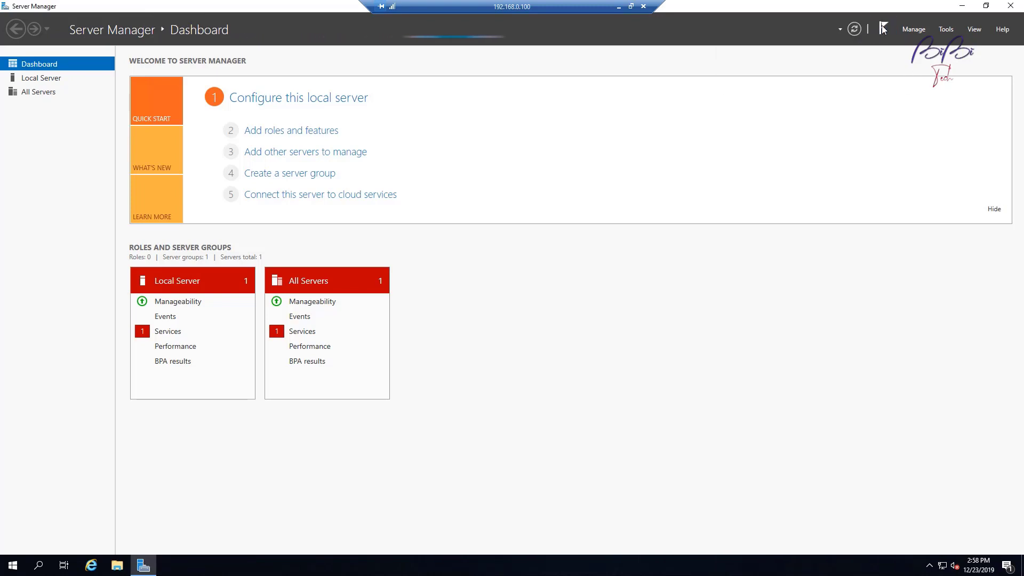
Step: Open Task Manager from the taskbar, sort processes by CPU, then close it
{"action": "right_click", "coordinate": [581, 563]}
{"action": "left_click", "coordinate": [620, 507]}
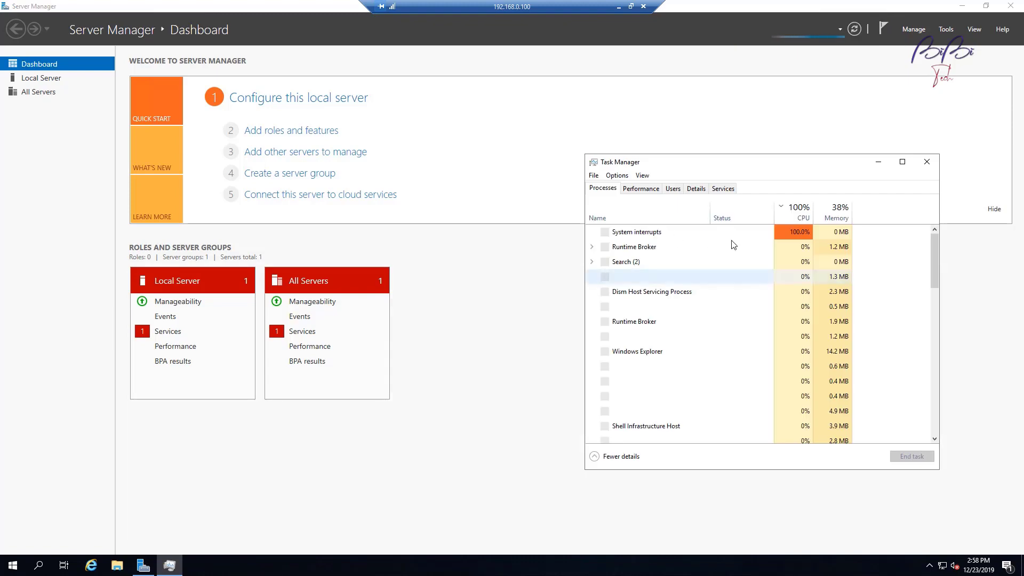
{"action": "left_click", "coordinate": [802, 213]}
{"action": "left_click", "coordinate": [803, 213]}
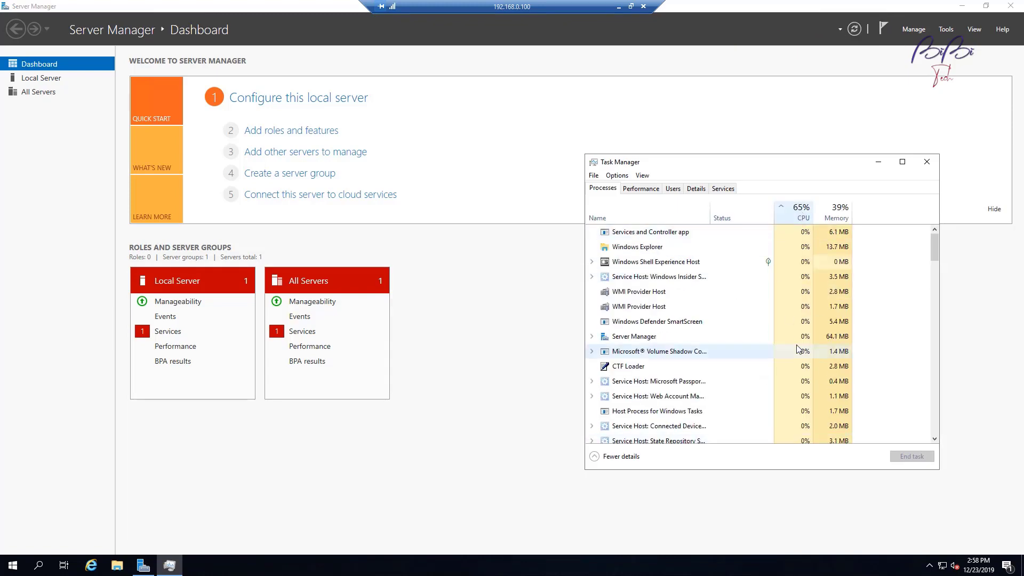
{"action": "scroll", "coordinate": [779, 384], "scroll_direction": "down", "scroll_amount": 3}
{"action": "scroll", "coordinate": [758, 366], "scroll_direction": "up", "scroll_amount": 3}
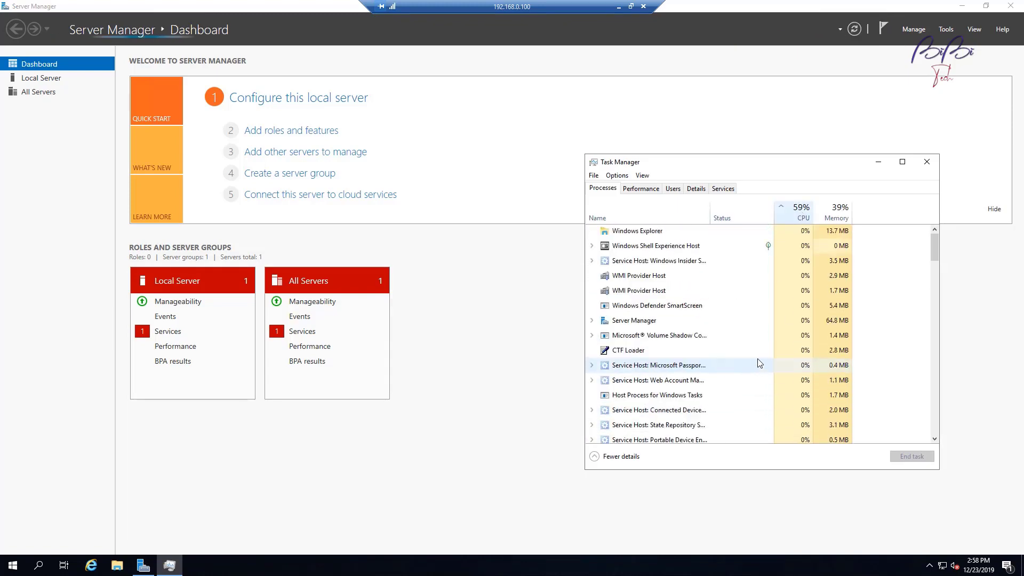
{"action": "left_click", "coordinate": [929, 162]}
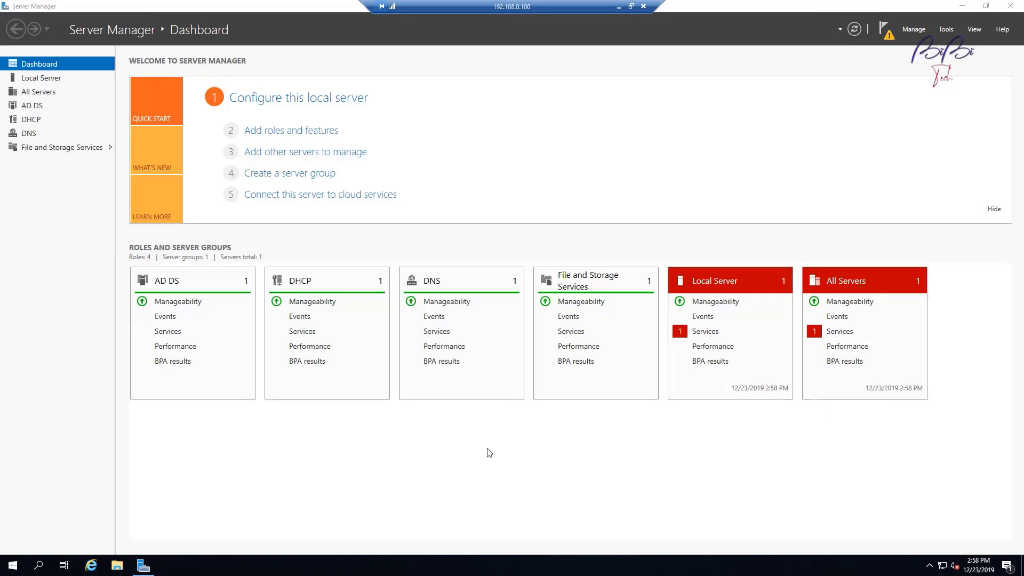
Step: Commit the DHCP post-install configuration with Administrator credentials to authorize the server, then close the wizard
{"action": "left_click", "coordinate": [886, 27]}
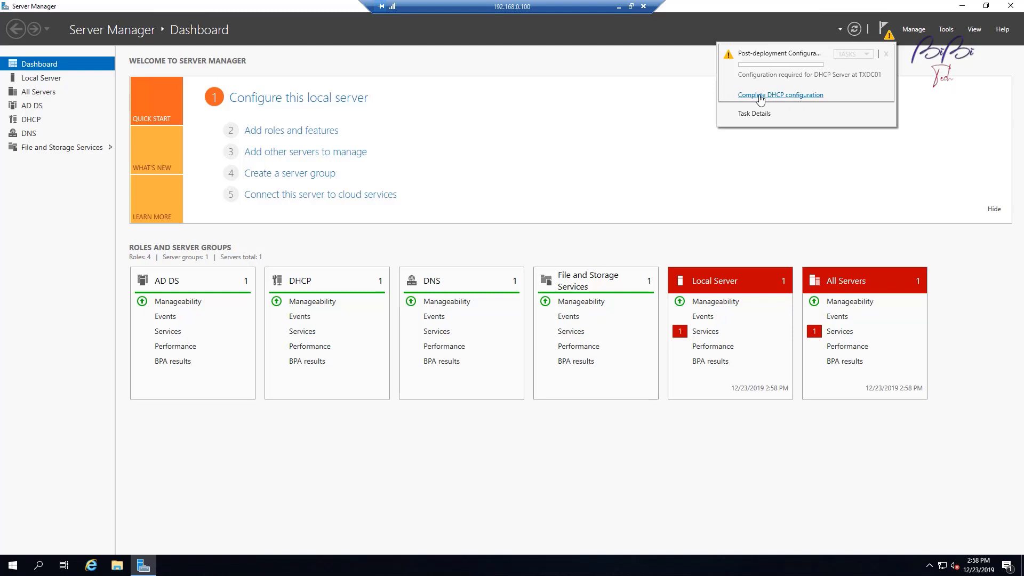
{"action": "left_click", "coordinate": [806, 94]}
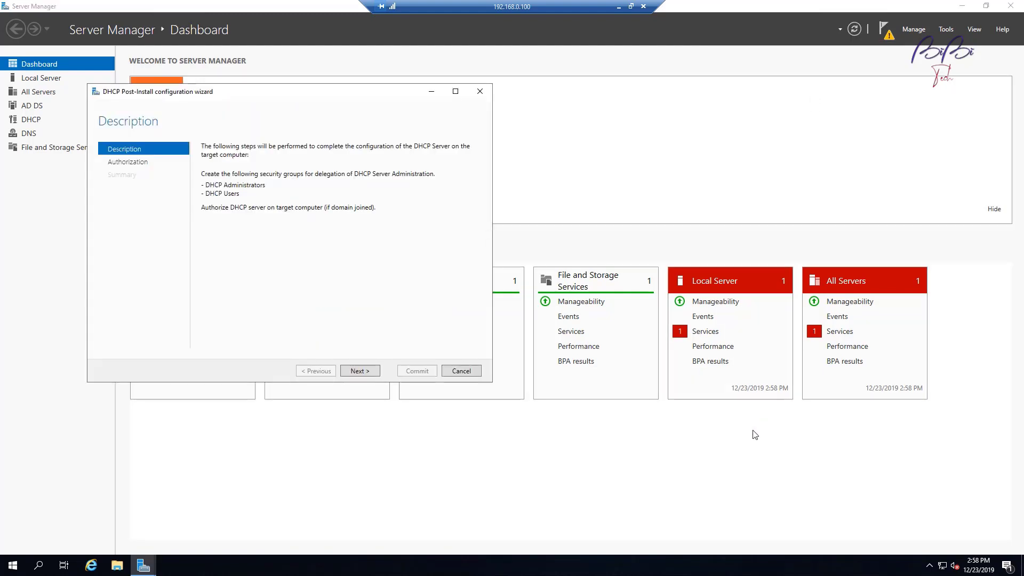
{"action": "left_click", "coordinate": [366, 375]}
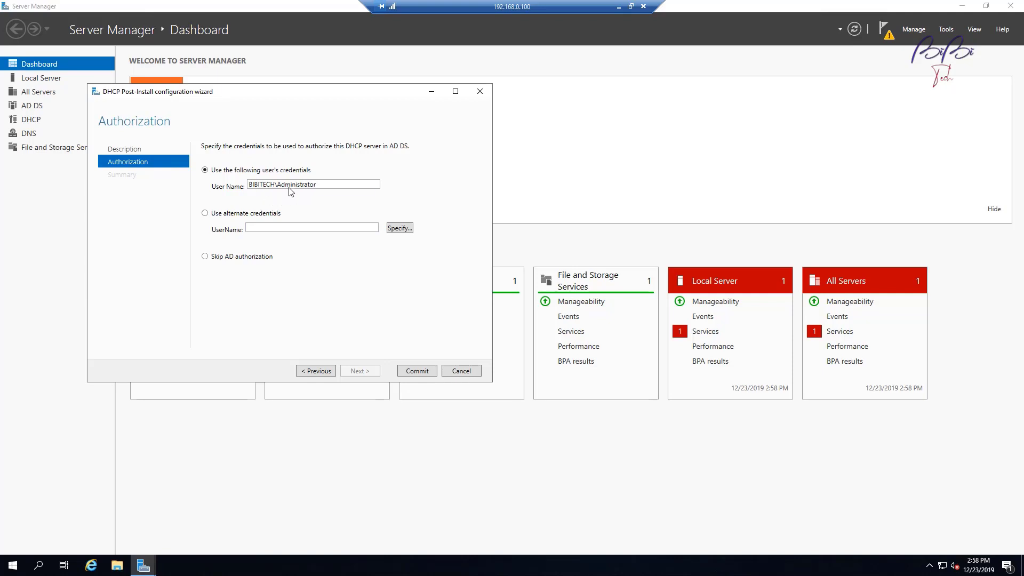
{"action": "left_click", "coordinate": [420, 372]}
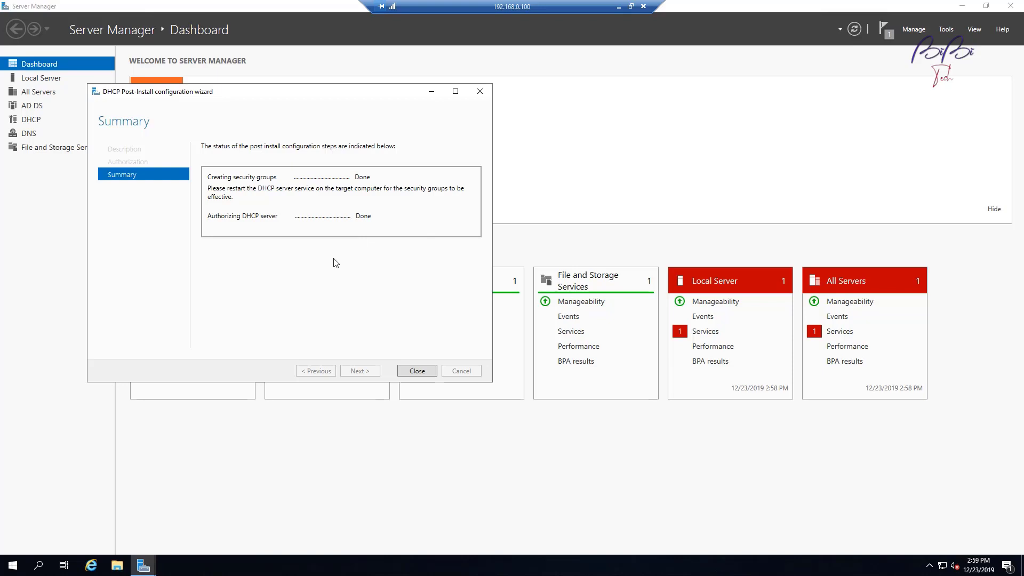
{"action": "left_click", "coordinate": [418, 372]}
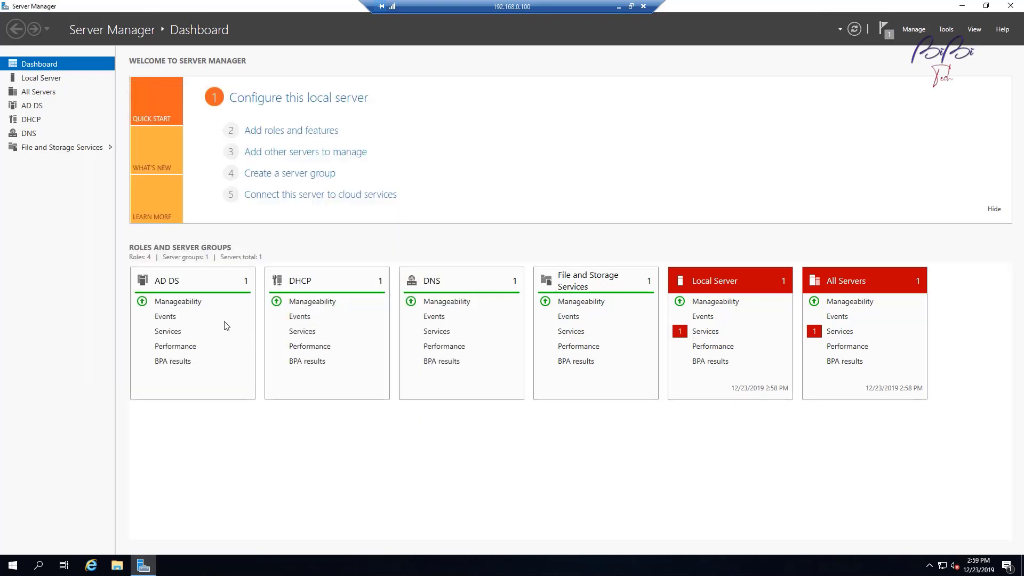
Step: Launch the DHCP console from Tools and enlarge its window to show the Status column
{"action": "left_click", "coordinate": [884, 28]}
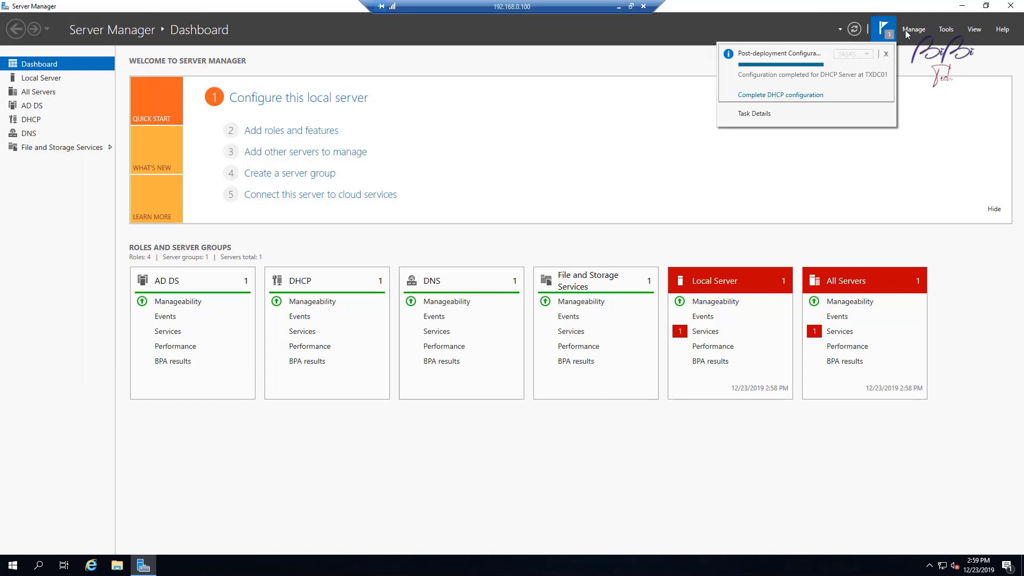
{"action": "left_click", "coordinate": [949, 30]}
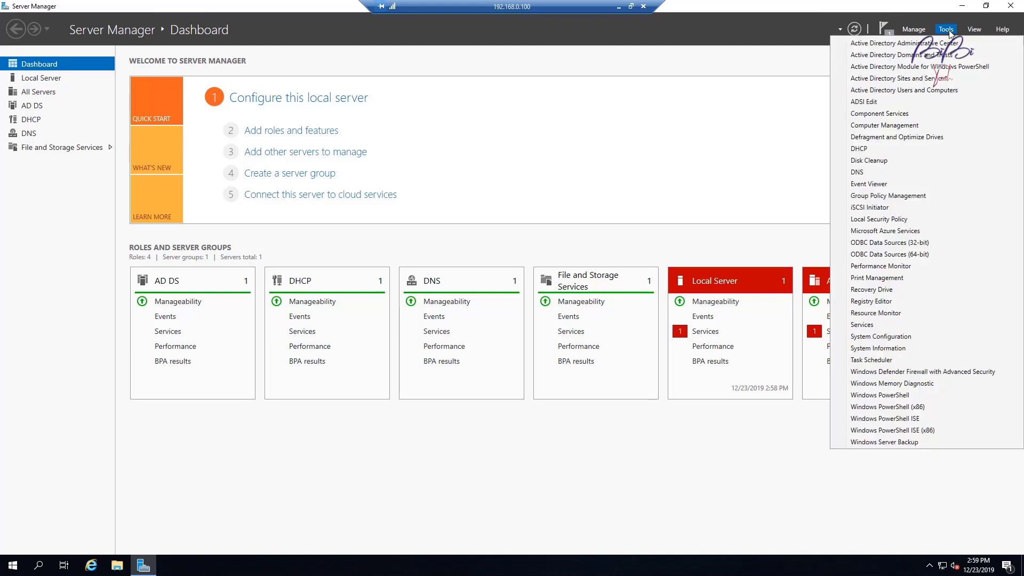
{"action": "left_click", "coordinate": [882, 151]}
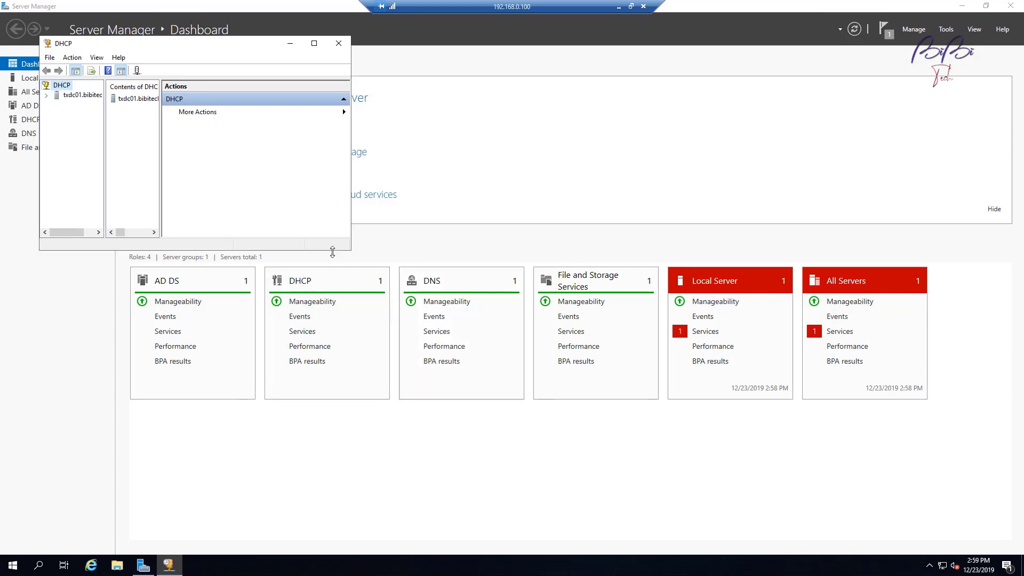
{"action": "left_click_drag", "start_coordinate": [340, 250], "coordinate": [415, 451]}
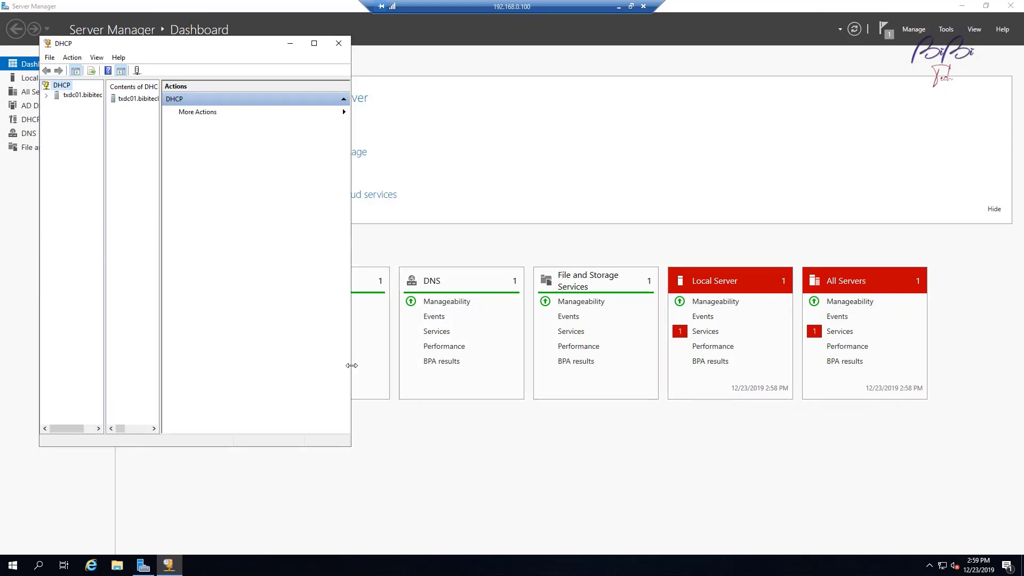
{"action": "left_click_drag", "start_coordinate": [351, 367], "coordinate": [577, 367]}
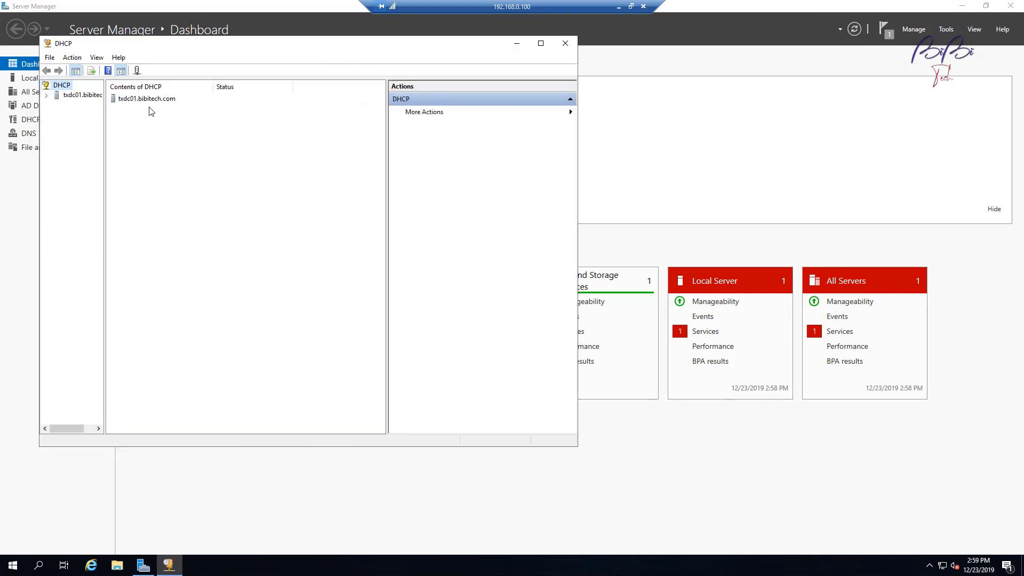
Step: Expand txdc01.bibitech.com and its IPv4 node, and bring up the IPv4 actions
{"action": "left_click", "coordinate": [47, 95]}
{"action": "left_click_drag", "start_coordinate": [105, 129], "coordinate": [141, 151]}
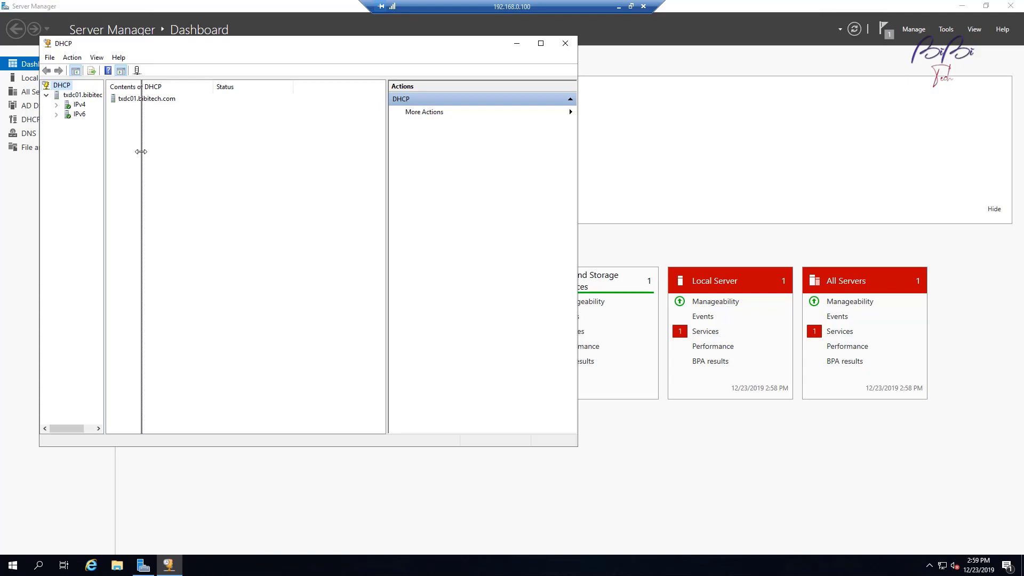
{"action": "double_click", "coordinate": [80, 105]}
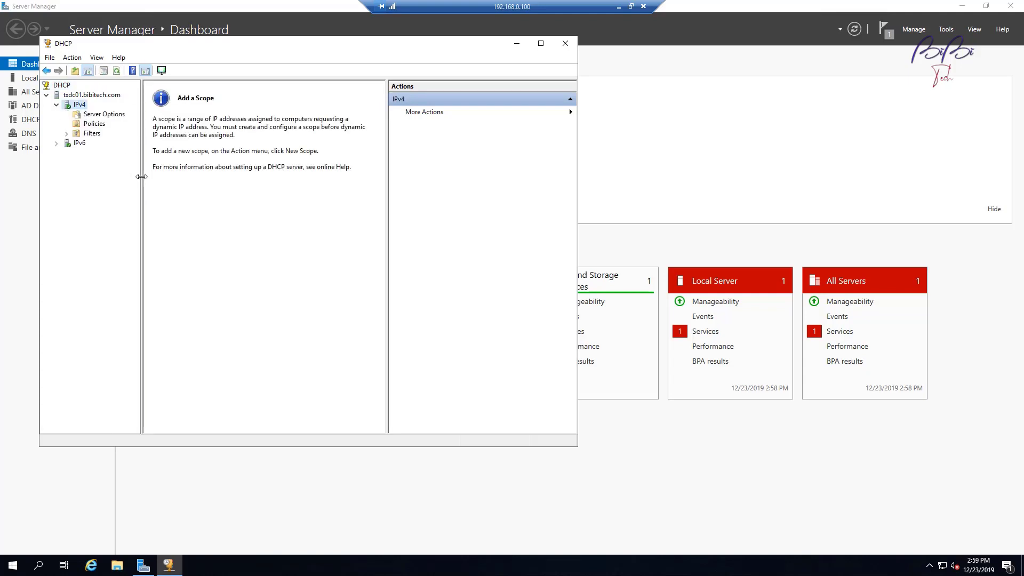
{"action": "right_click", "coordinate": [80, 106]}
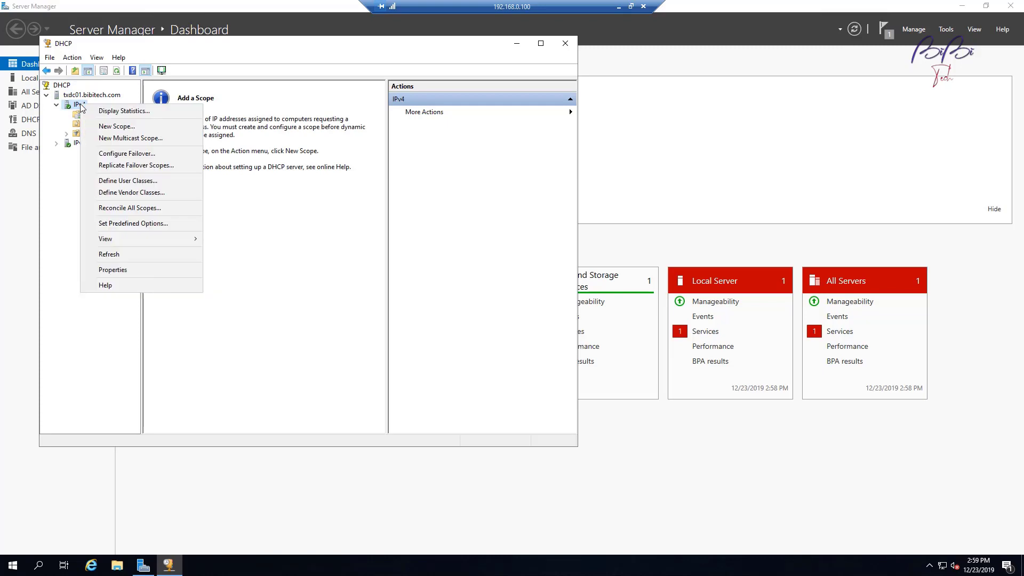
Step: Start a New Scope named Bibi Tech Lab with description Bibi Tech Lab
{"action": "left_click", "coordinate": [120, 128]}
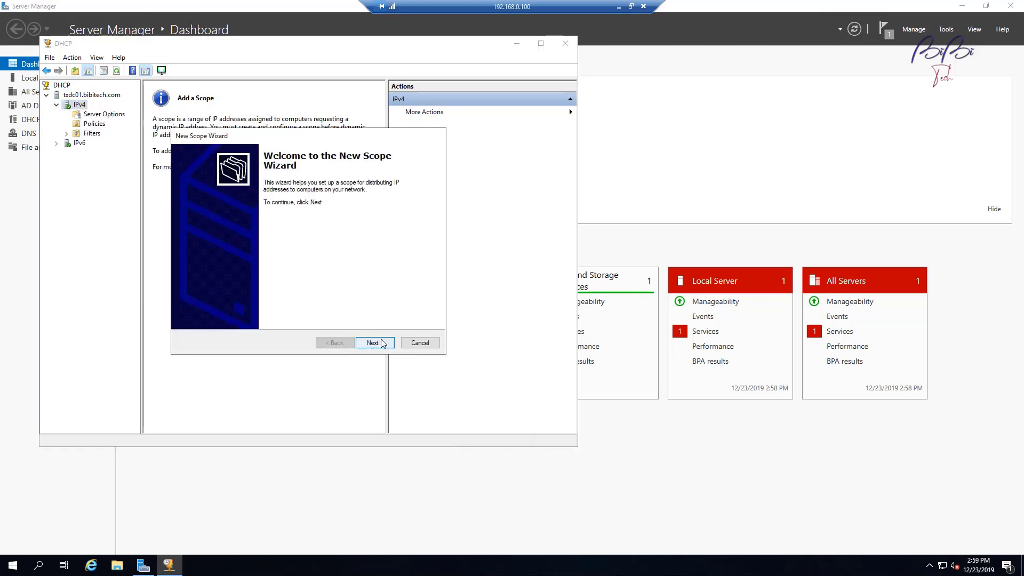
{"action": "left_click", "coordinate": [382, 343]}
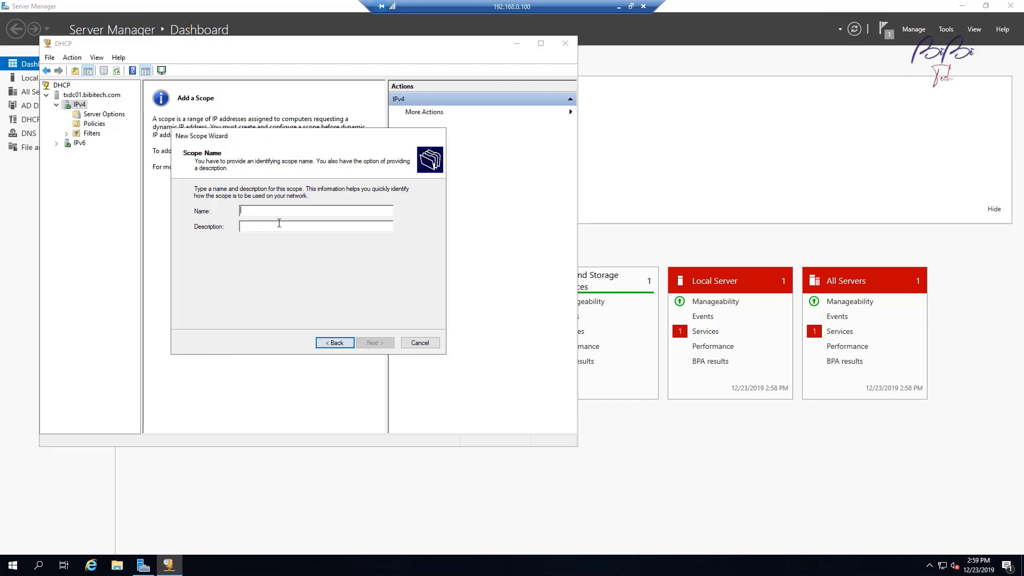
{"action": "type", "text": "Bibi Tech Lab"}
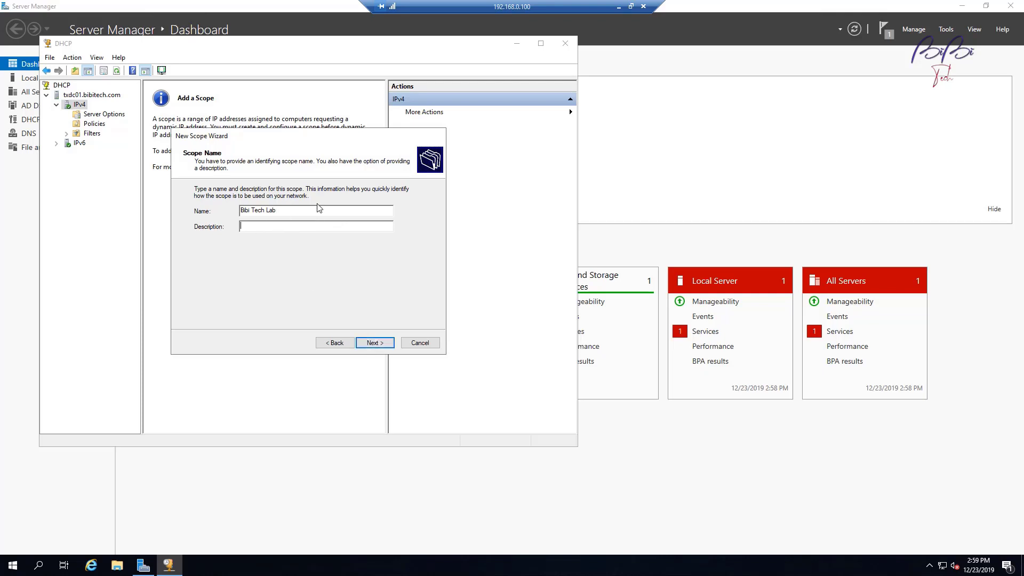
{"action": "key", "text": "shift+Tab"}
{"action": "key", "text": "ctrl+c"}
{"action": "left_click", "coordinate": [298, 229]}
{"action": "key", "text": "ctrl+v"}
{"action": "left_click", "coordinate": [375, 343]}
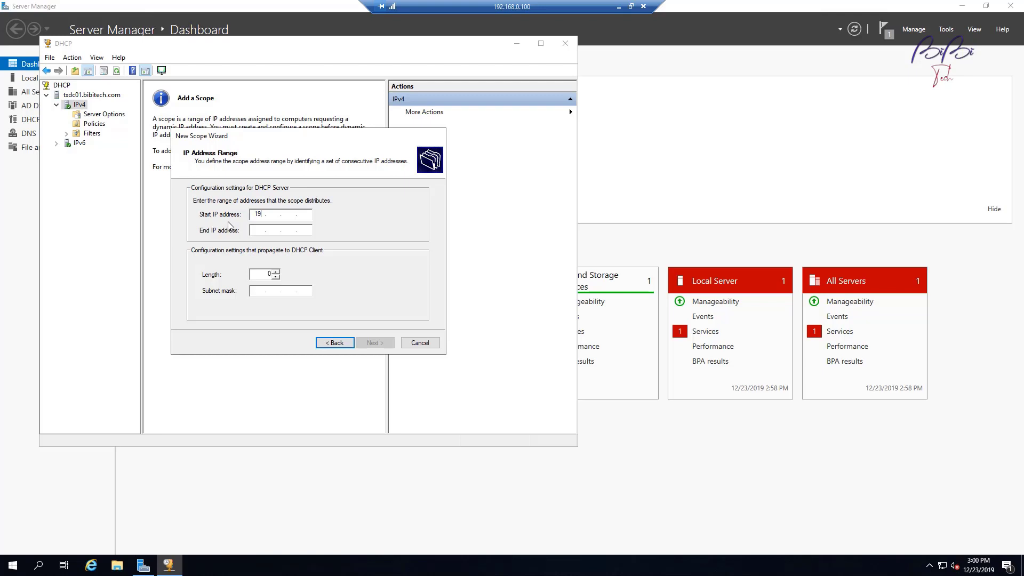
Step: Enter the scope's IP range from 198.168.0.1 to 198.168.0.200
{"action": "type", "text": "168 . 0 . 1"}
{"action": "key", "text": "Tab"}
{"action": "type", "text": "198 . 168 . 0 . "}
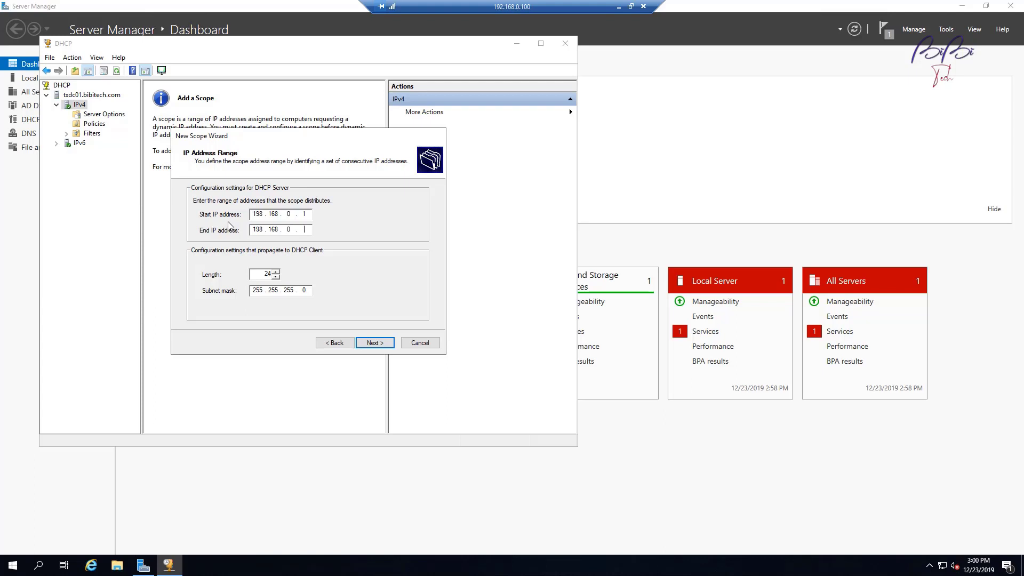
{"action": "type", "text": "200"}
Step: Keep no exclusions and the 8-day lease, configure options now, and enter router 192.168.0.1
{"action": "left_click", "coordinate": [388, 347]}
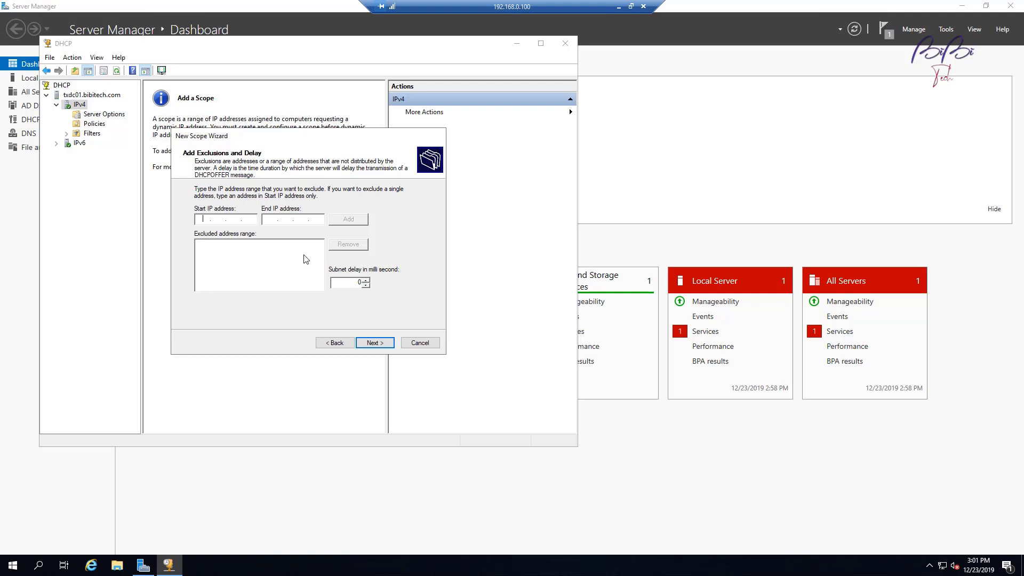
{"action": "left_click", "coordinate": [375, 343]}
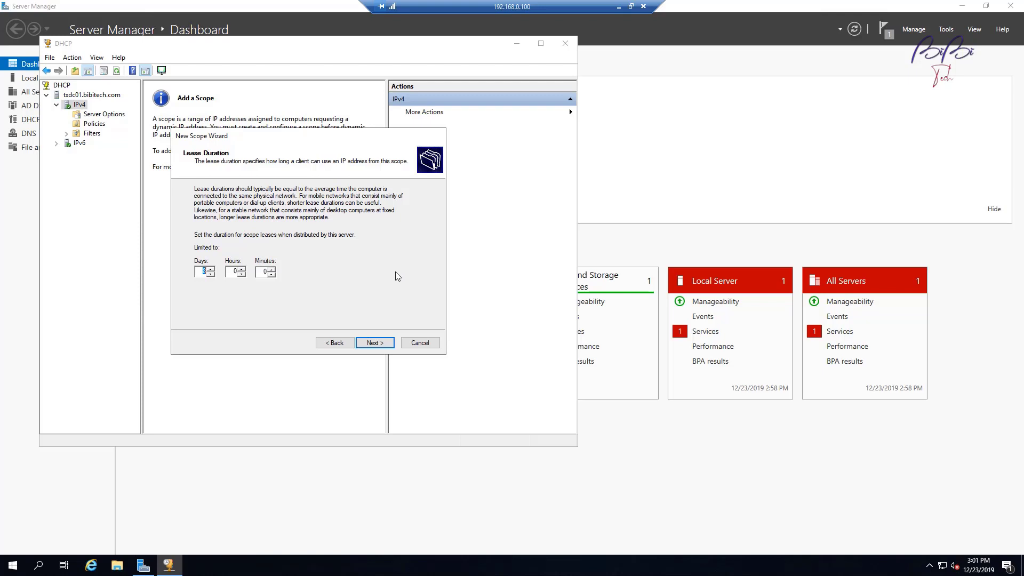
{"action": "left_click", "coordinate": [203, 271]}
{"action": "left_click", "coordinate": [376, 343]}
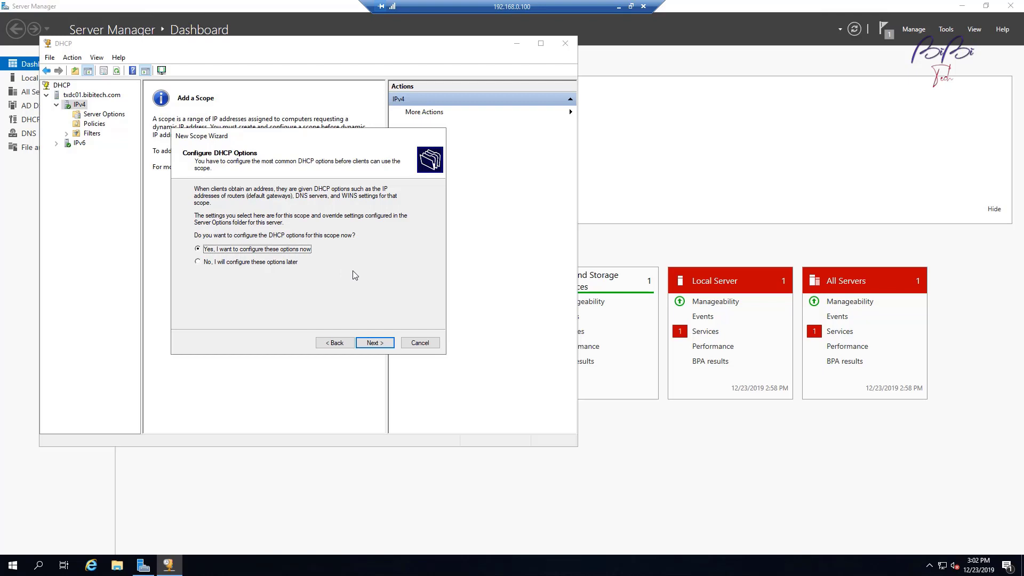
{"action": "left_click", "coordinate": [375, 342]}
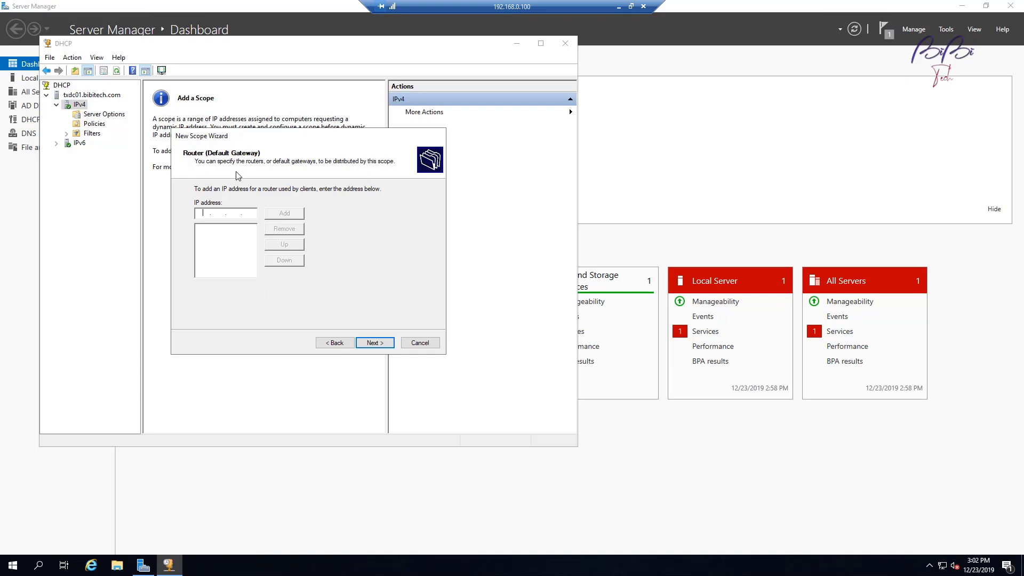
{"action": "type", "text": "192.168.0.1"}
Step: Add gateway 192.168.0.1, accept DNS 192.168.0.100 and WINS defaults, activate the scope, and expand it
{"action": "left_click", "coordinate": [299, 214]}
{"action": "left_click", "coordinate": [381, 346]}
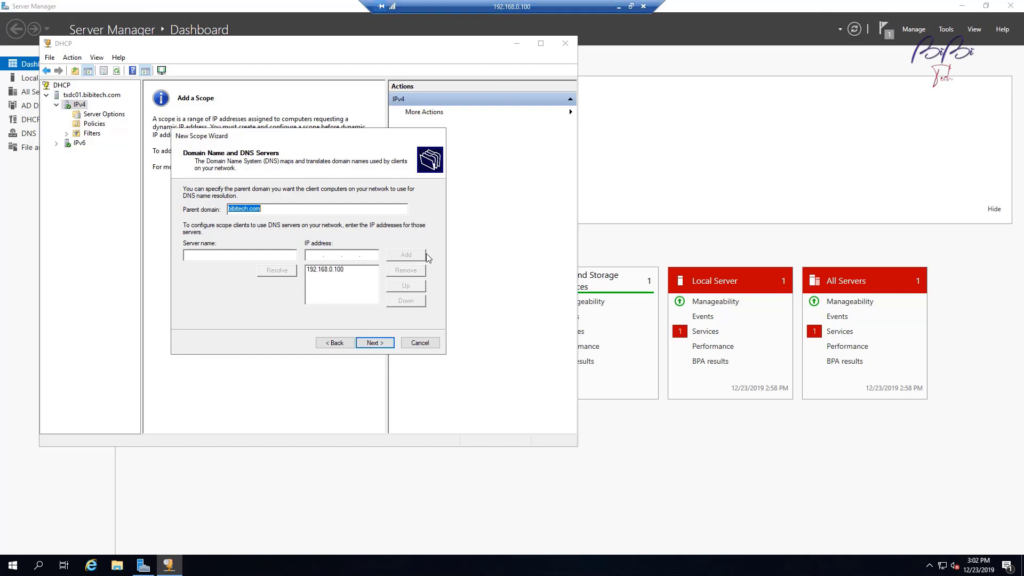
{"action": "left_click", "coordinate": [380, 343]}
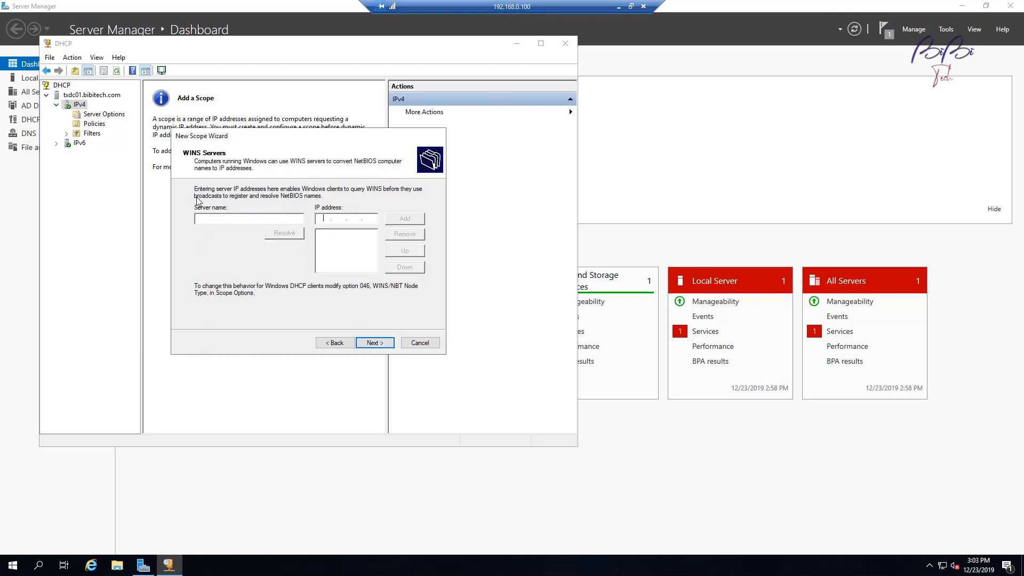
{"action": "left_click", "coordinate": [380, 344]}
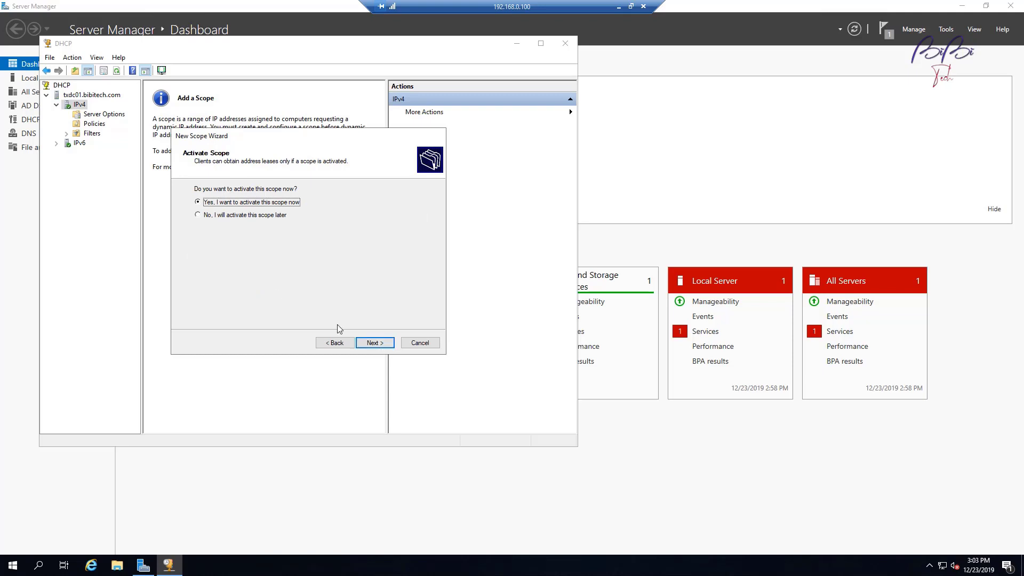
{"action": "left_click", "coordinate": [383, 343]}
{"action": "left_click", "coordinate": [362, 343]}
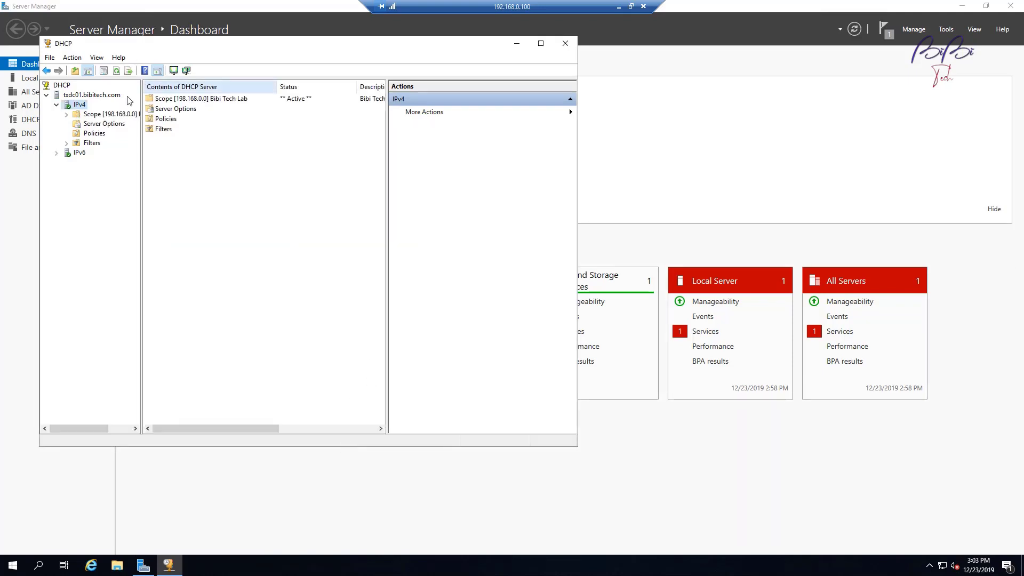
{"action": "double_click", "coordinate": [93, 116]}
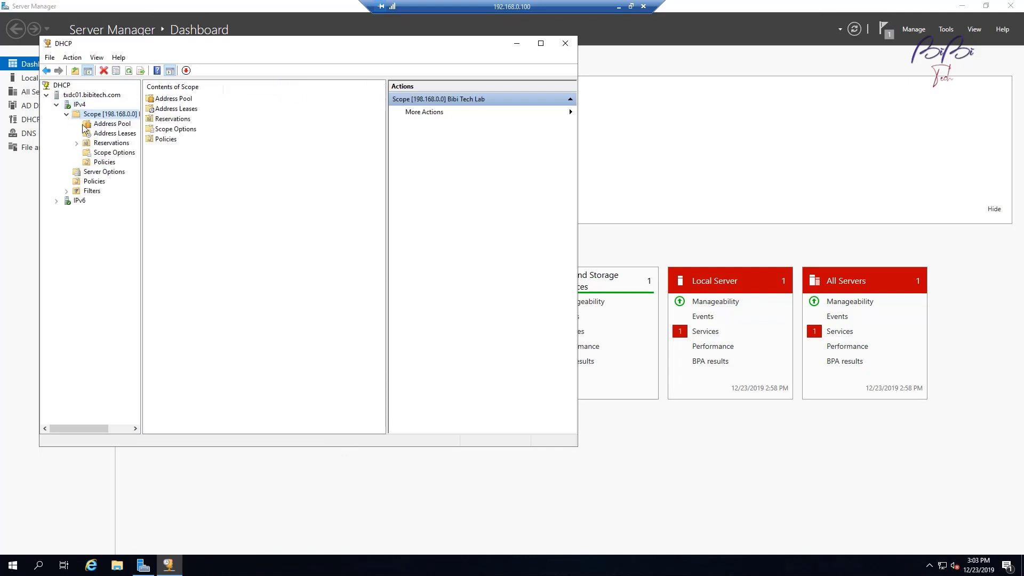
Step: Minimize the DHCP console window to return to the Server Manager dashboard
{"action": "left_click", "coordinate": [517, 43]}
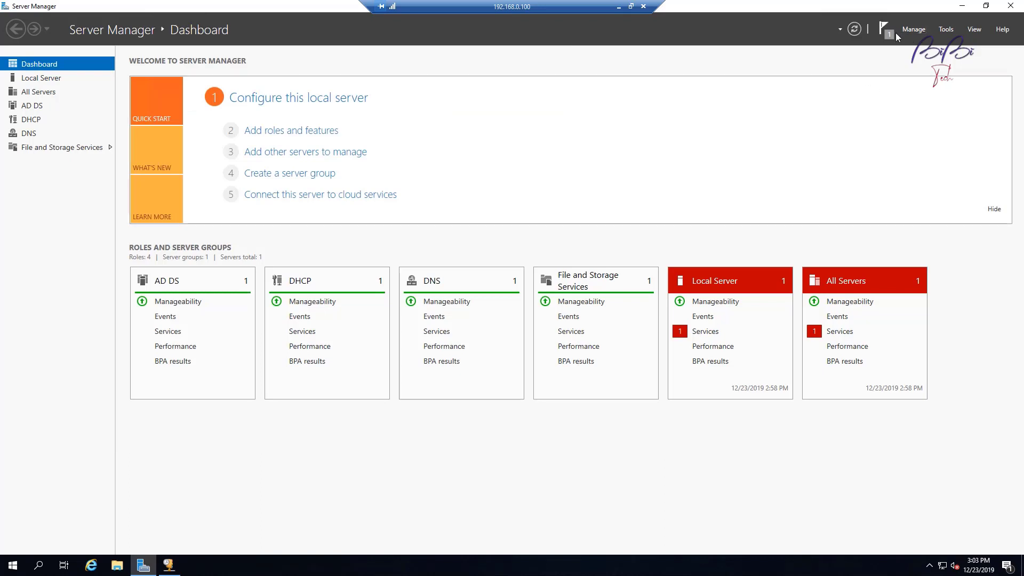
Step: Launch DNS Manager, enlarge its window and expand TXDC01, then close it
{"action": "left_click", "coordinate": [941, 29]}
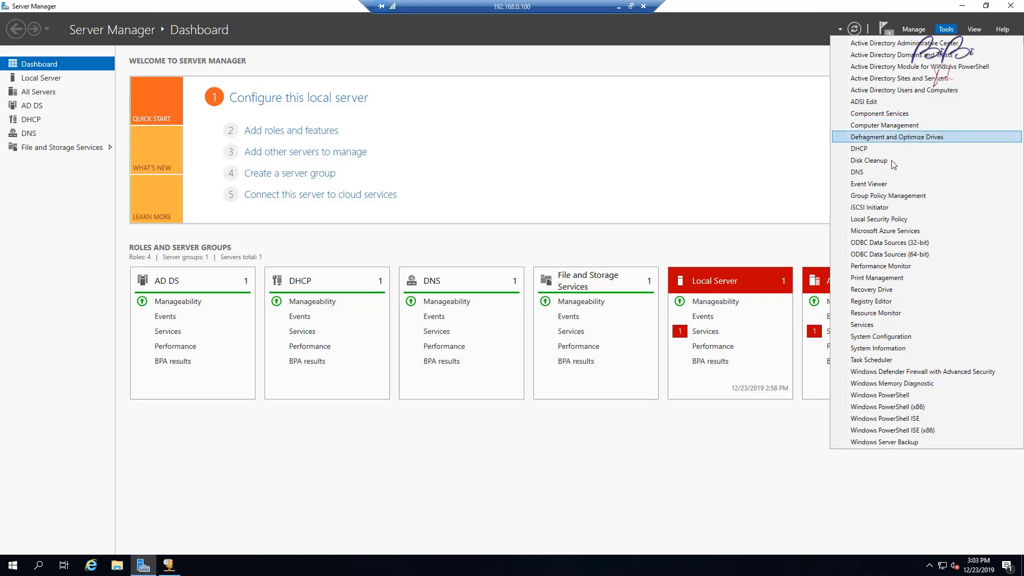
{"action": "left_click", "coordinate": [890, 176]}
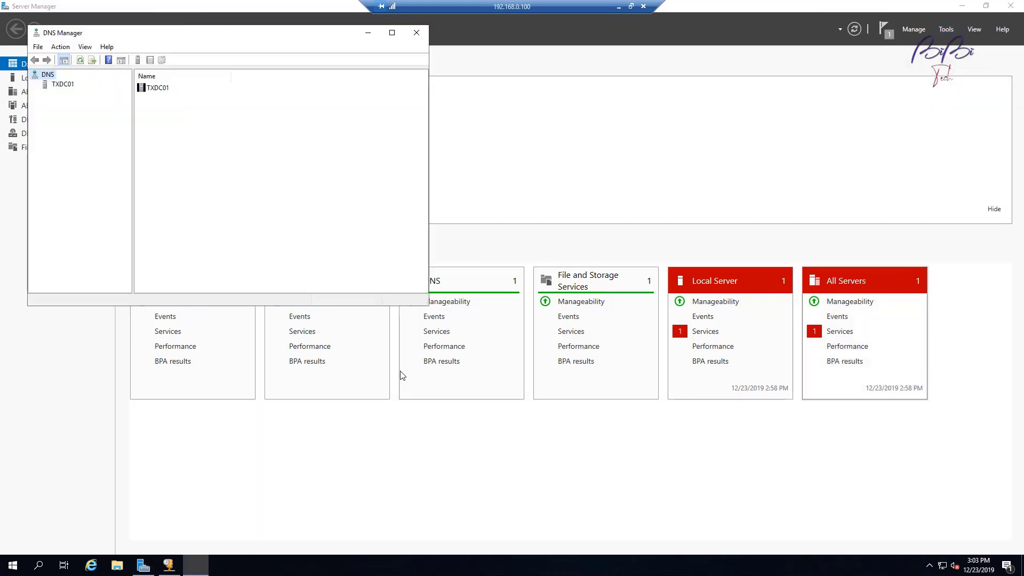
{"action": "left_click_drag", "start_coordinate": [412, 307], "coordinate": [413, 522]}
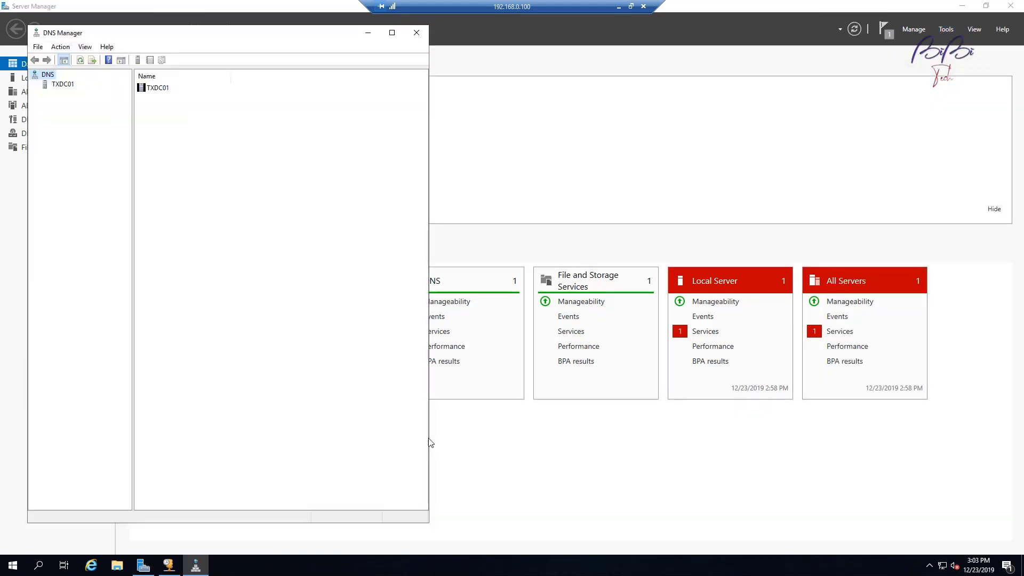
{"action": "left_click_drag", "start_coordinate": [430, 436], "coordinate": [757, 438]}
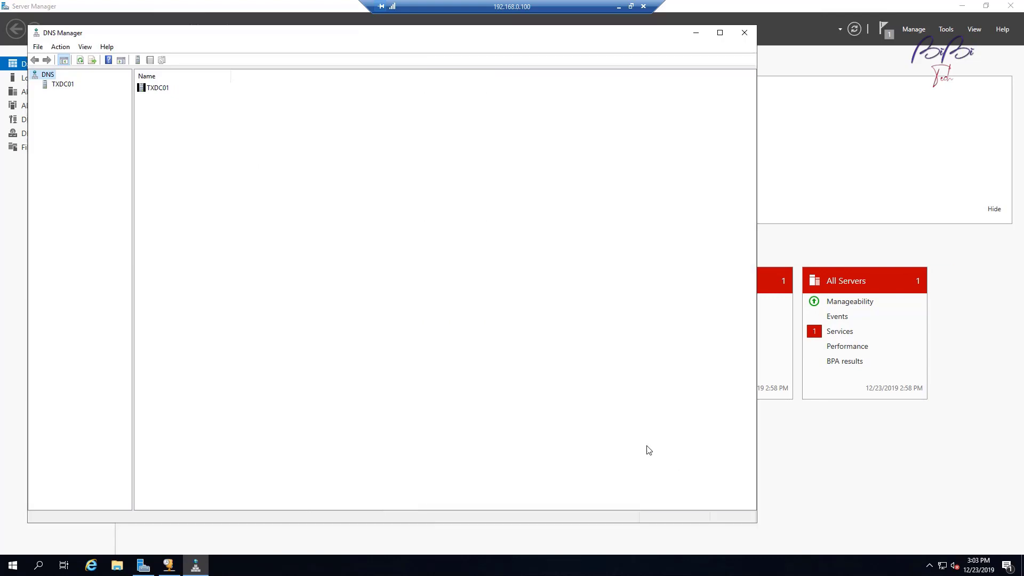
{"action": "left_click", "coordinate": [62, 84]}
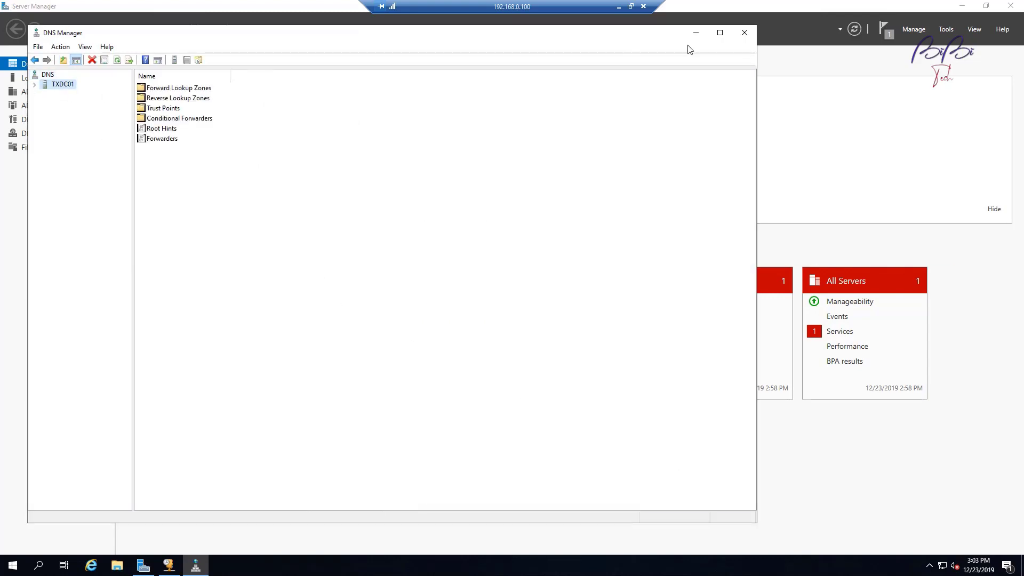
{"action": "left_click", "coordinate": [744, 33]}
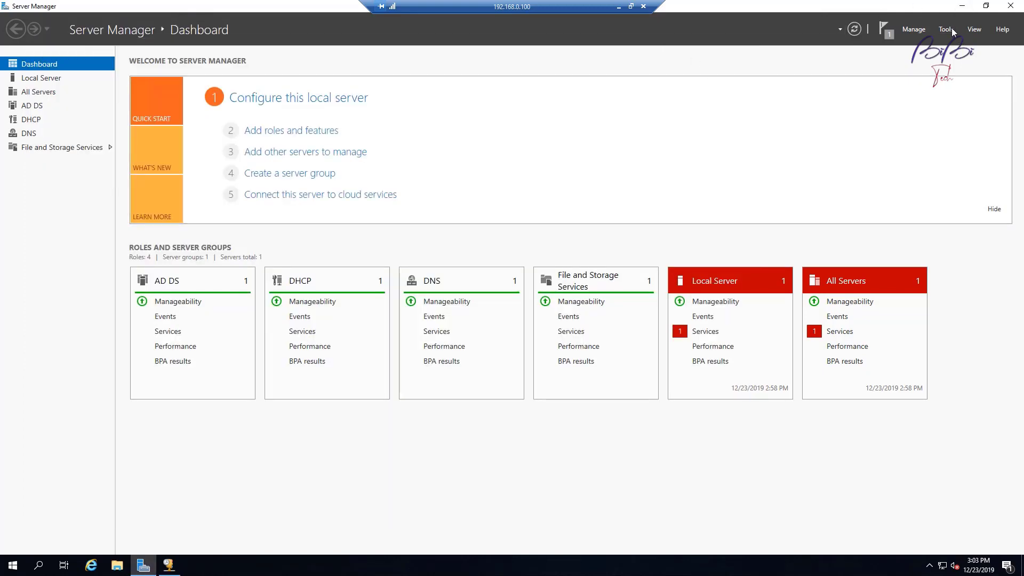
Step: Reopen DNS Manager and view the bibitech.com zone's txdc01 host record at 192.168.0.100
{"action": "left_click", "coordinate": [951, 29]}
{"action": "left_click", "coordinate": [875, 171]}
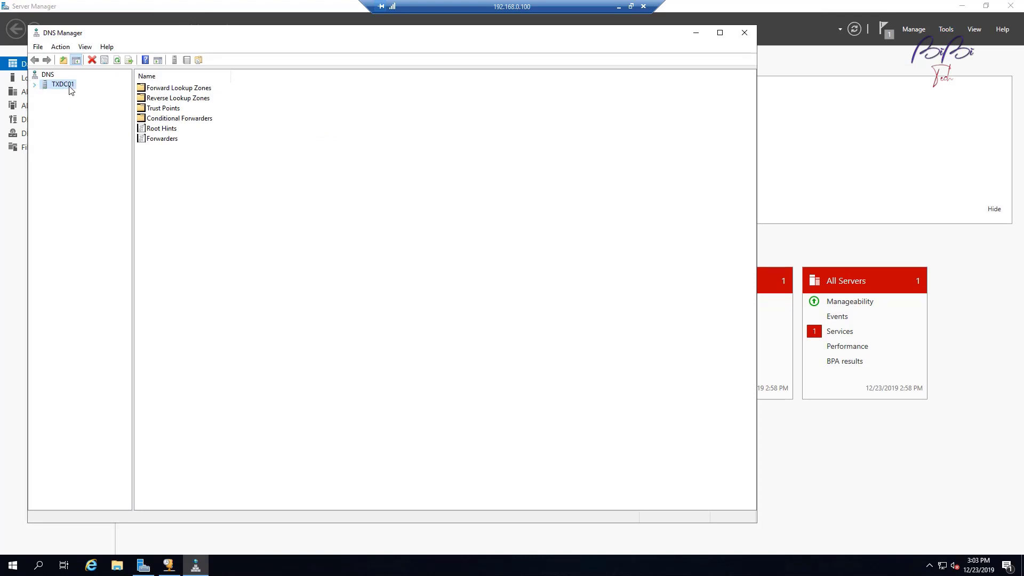
{"action": "left_click", "coordinate": [35, 84]}
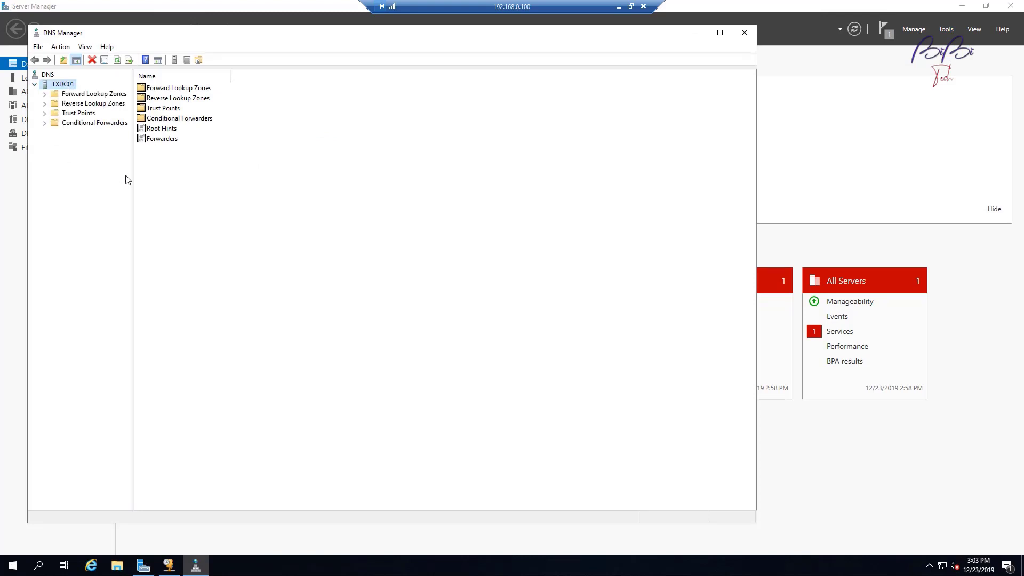
{"action": "left_click_drag", "start_coordinate": [134, 177], "coordinate": [202, 189]}
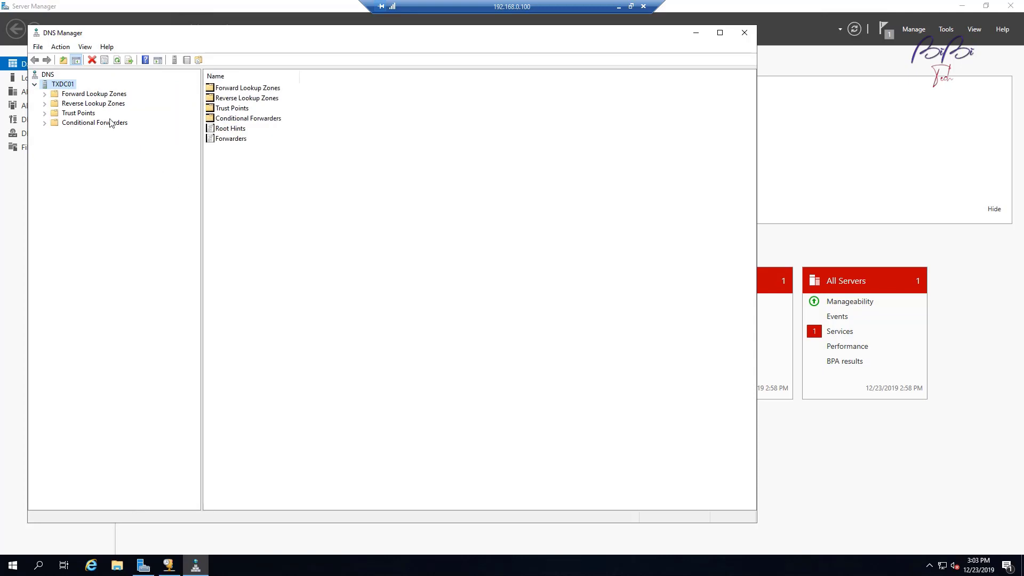
{"action": "left_click", "coordinate": [74, 95]}
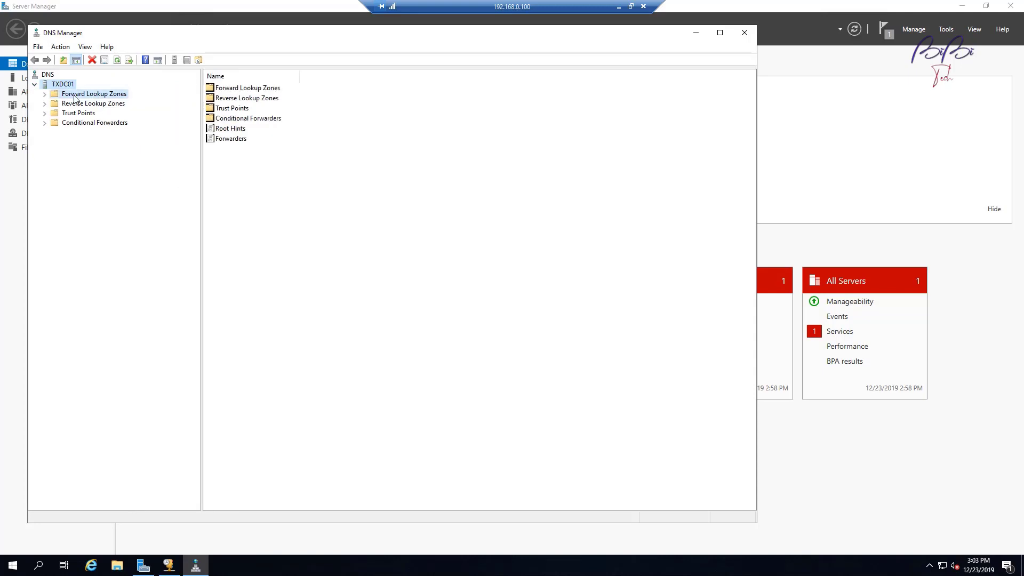
{"action": "left_click", "coordinate": [45, 94]}
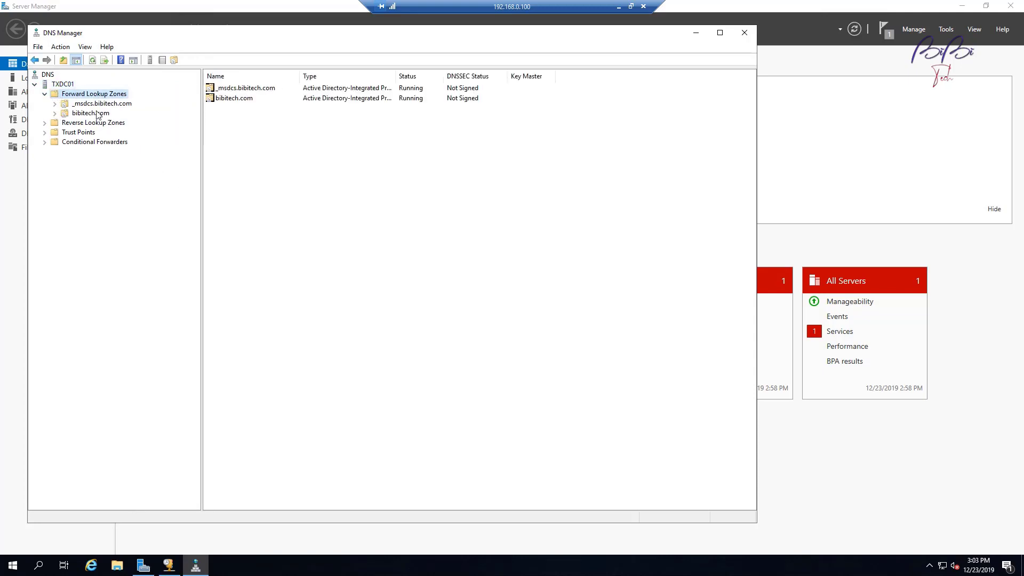
{"action": "left_click", "coordinate": [98, 114]}
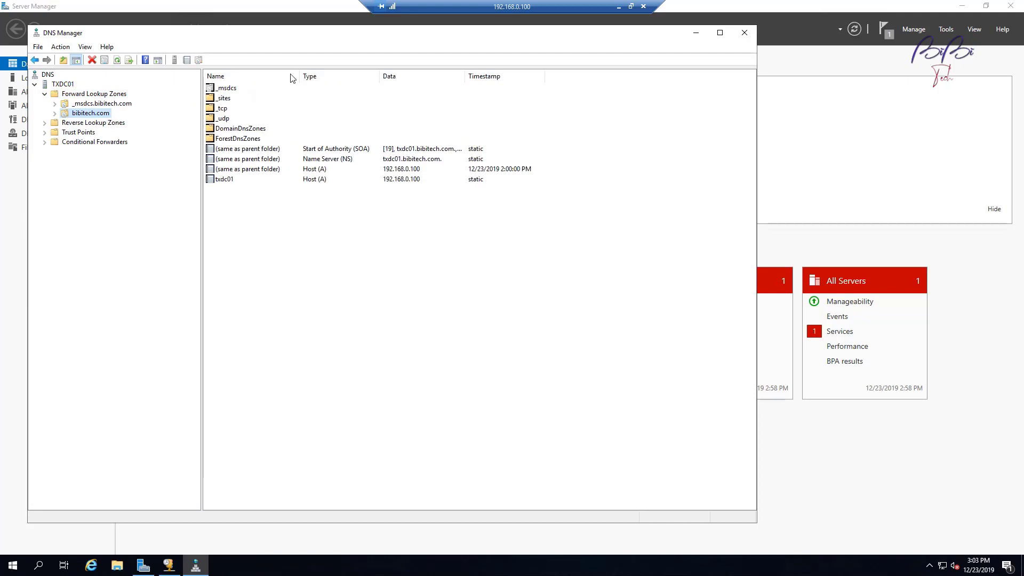
{"action": "left_click", "coordinate": [214, 180]}
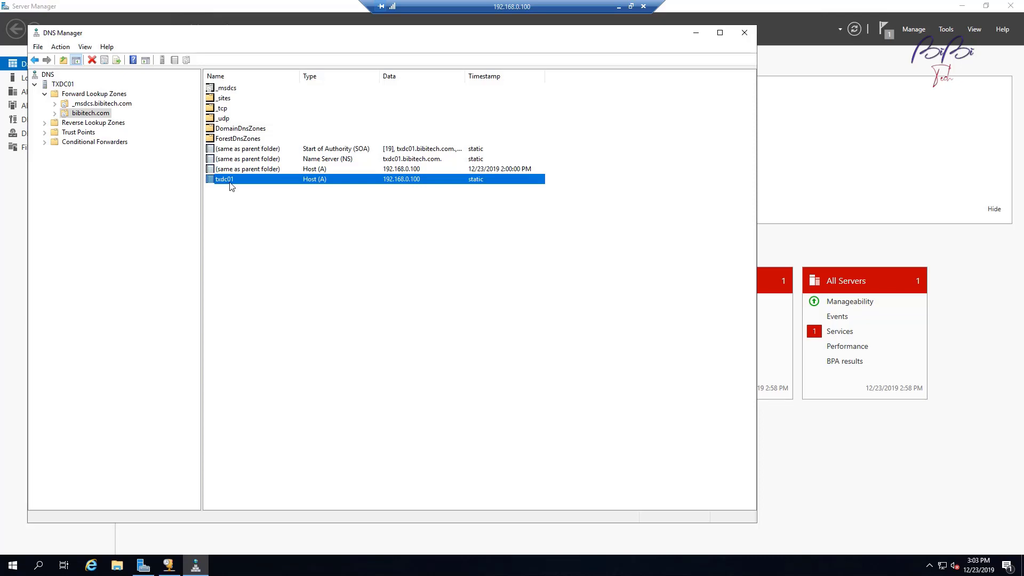
Step: Select the empty Reverse Lookup Zones container and bring up its New Zone option
{"action": "left_click", "coordinate": [104, 123]}
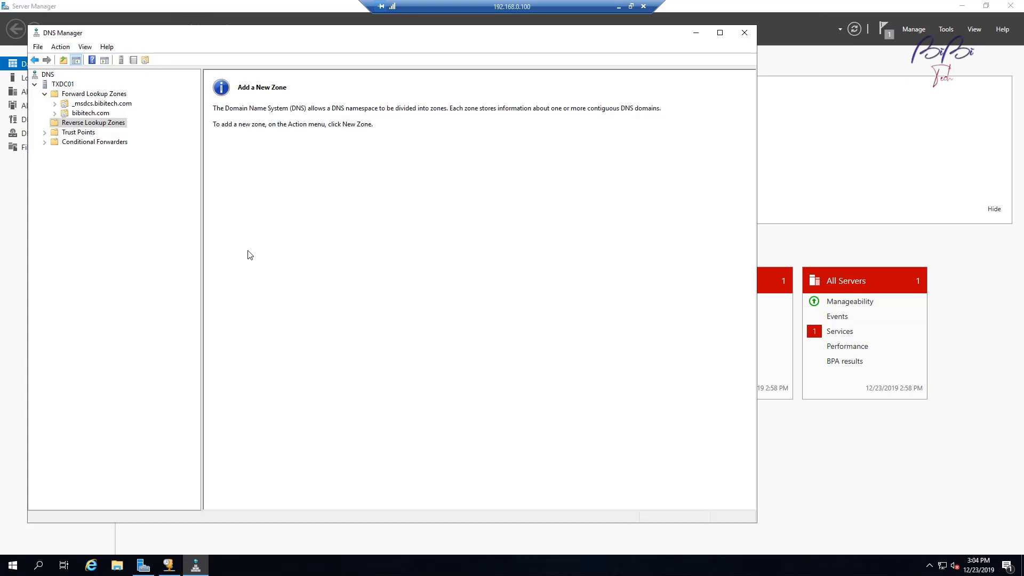
{"action": "right_click", "coordinate": [110, 123]}
{"action": "left_click", "coordinate": [83, 126]}
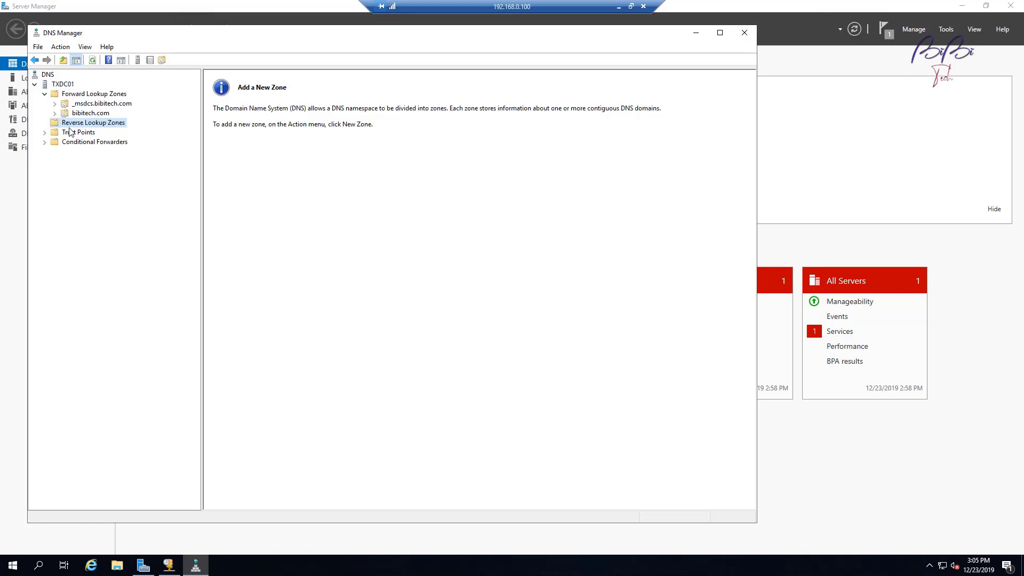
{"action": "right_click", "coordinate": [113, 124]}
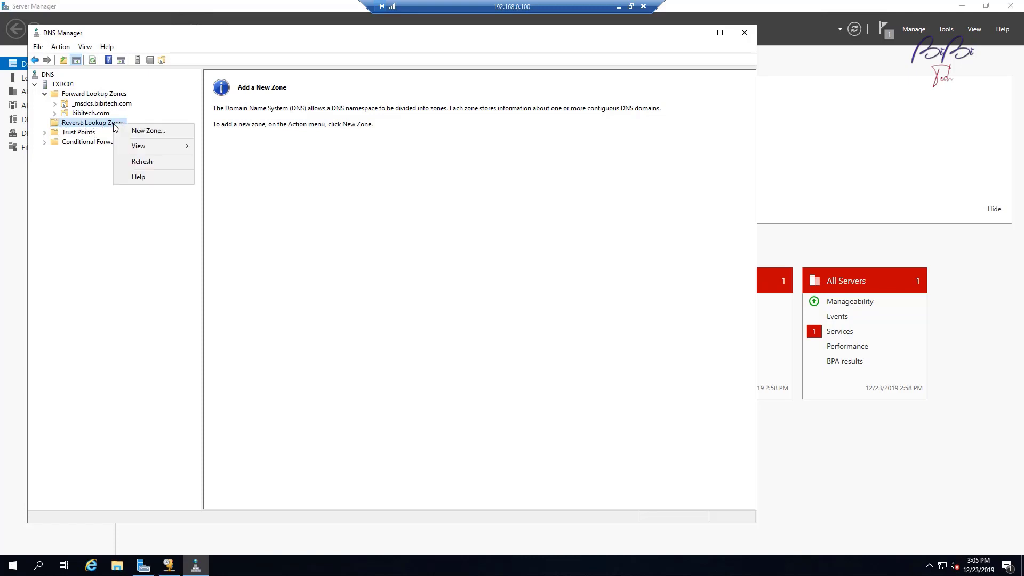
Step: Start an AD-integrated primary IPv4 reverse zone replicated to all DNS servers in bibitech.com
{"action": "left_click", "coordinate": [146, 130]}
{"action": "left_click", "coordinate": [235, 231]}
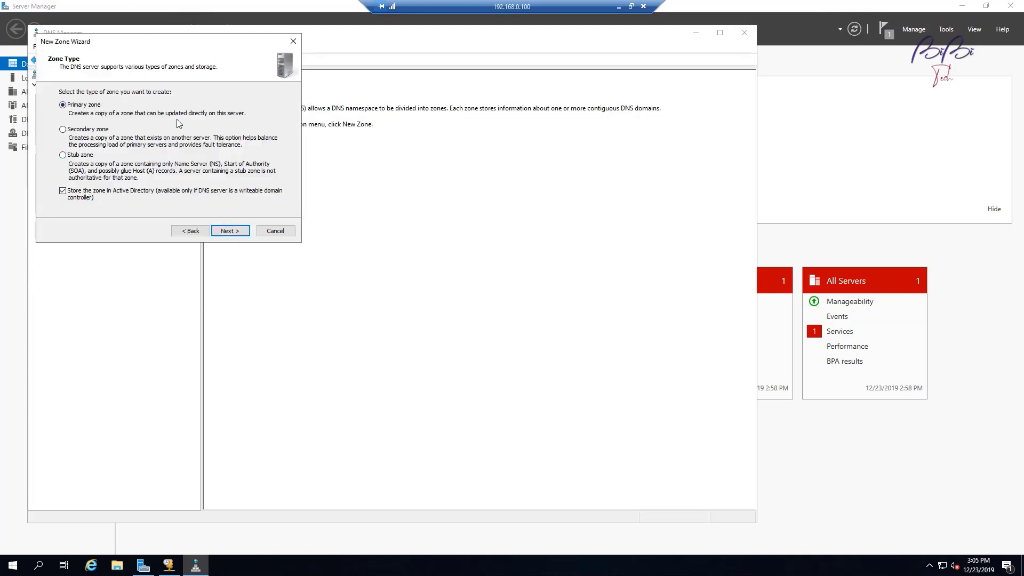
{"action": "left_click", "coordinate": [244, 233]}
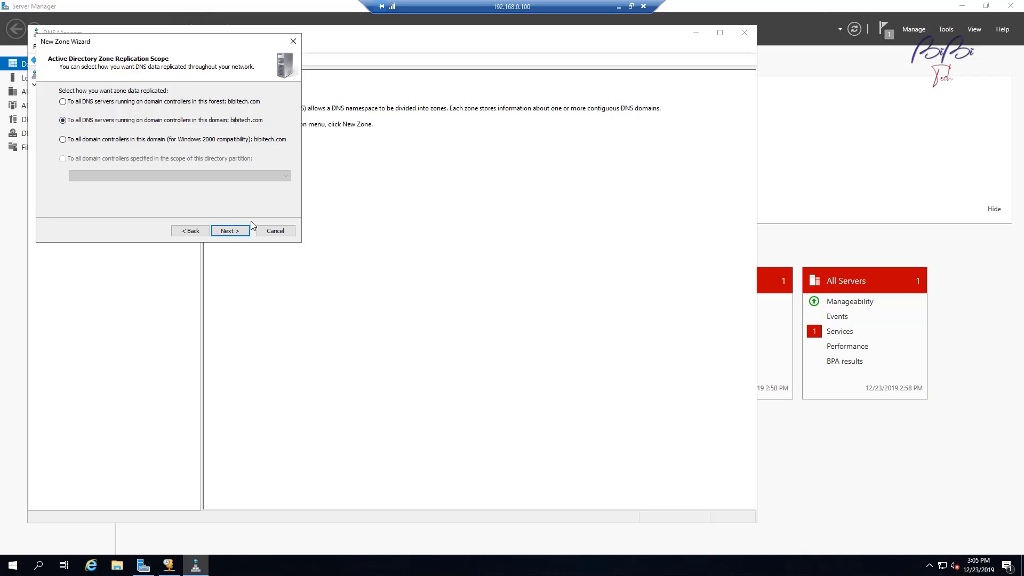
{"action": "left_click", "coordinate": [230, 231]}
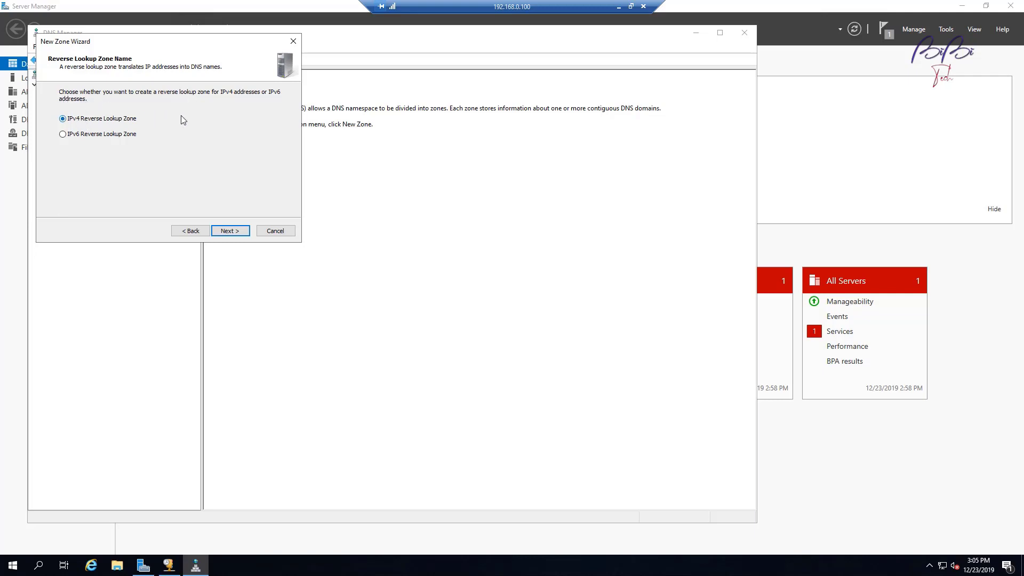
{"action": "left_click", "coordinate": [230, 231]}
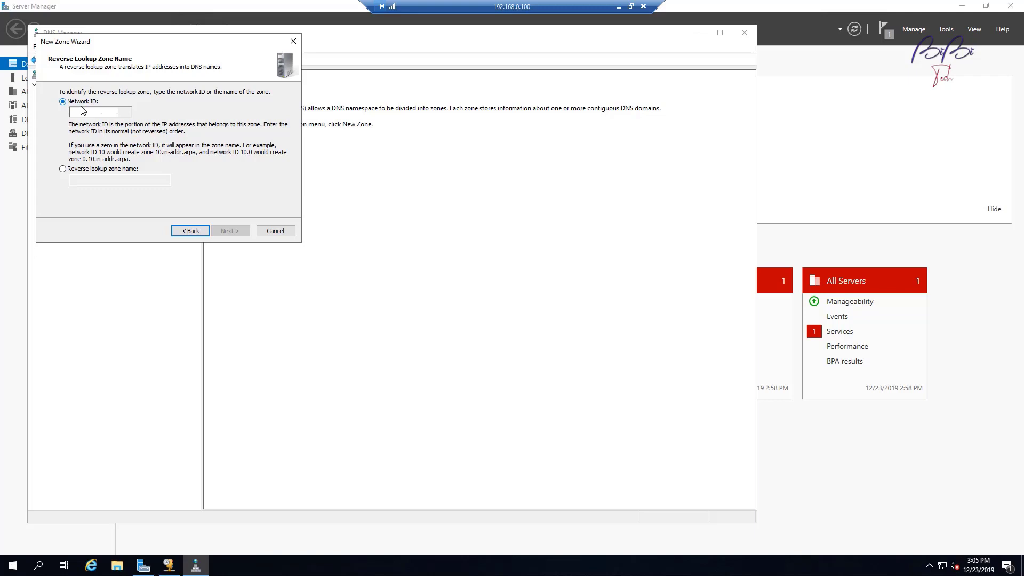
Step: Set network ID 192.168.0, allow nonsecure and secure dynamic updates, and create the zone
{"action": "type", "text": "192."}
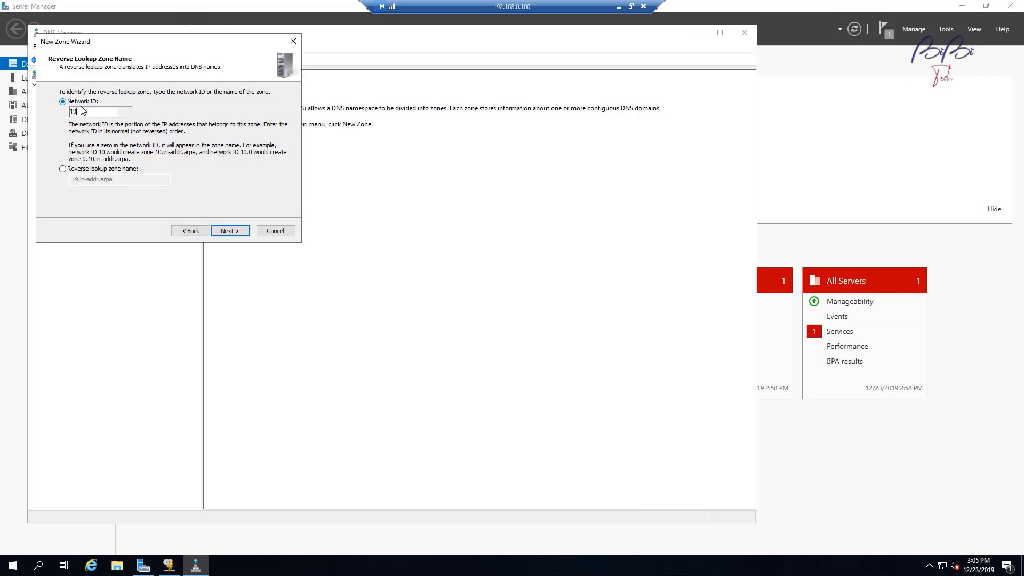
{"action": "type", "text": "168.0."}
{"action": "left_click", "coordinate": [237, 233]}
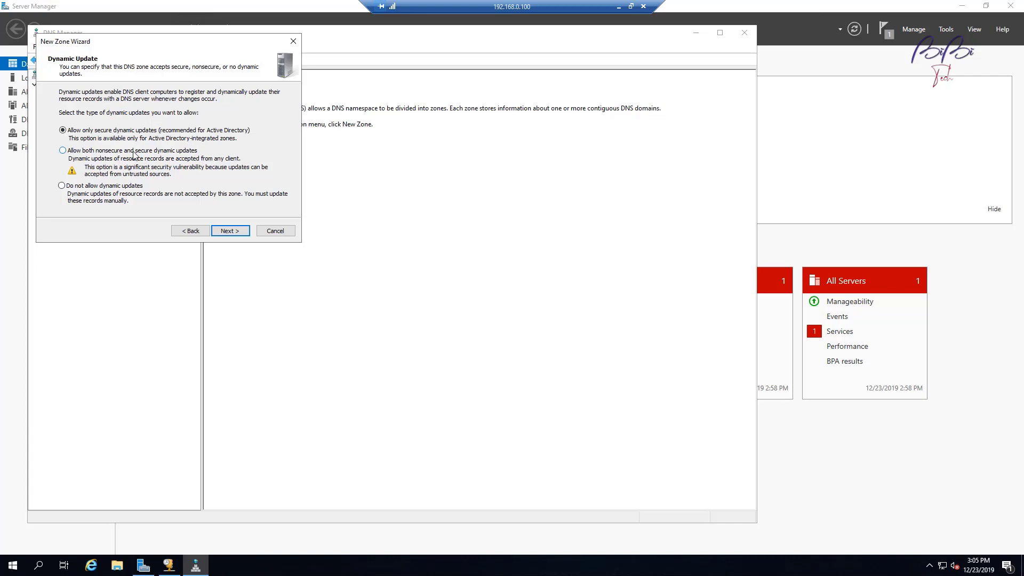
{"action": "left_click", "coordinate": [170, 155]}
{"action": "left_click", "coordinate": [225, 230]}
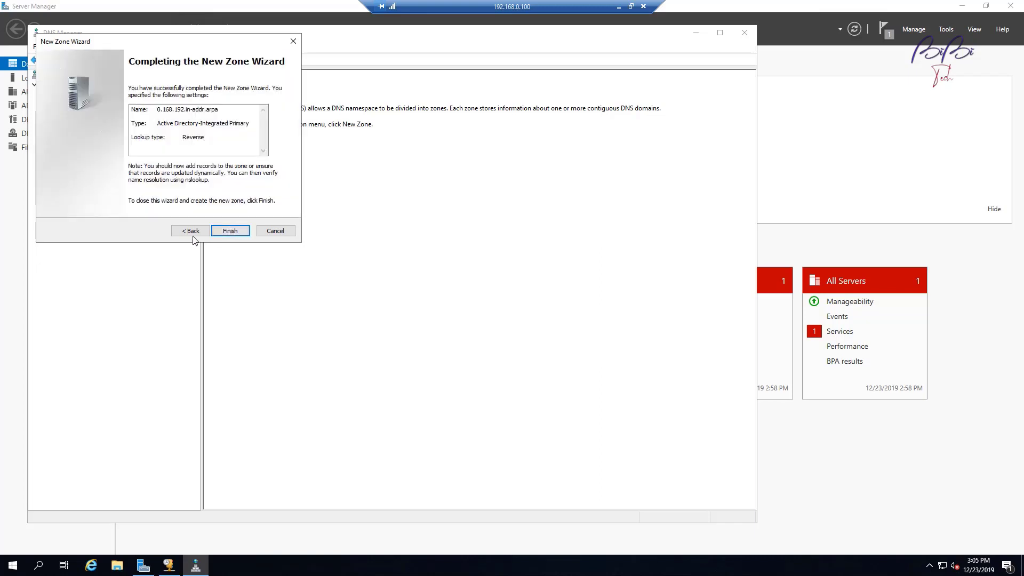
{"action": "left_click", "coordinate": [237, 229]}
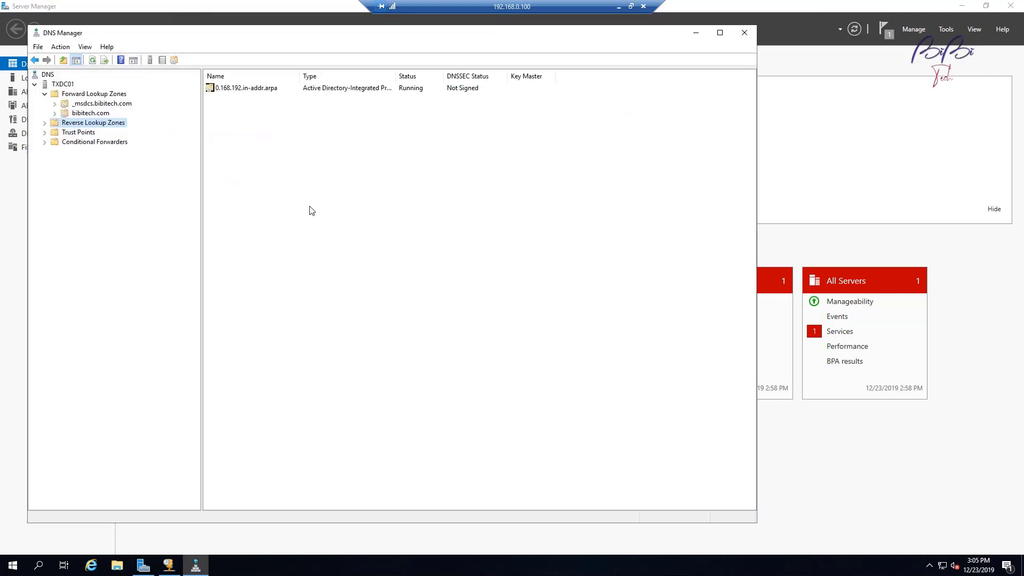
Step: Expand Reverse Lookup Zones and show the 0.168.192.in-addr.arpa zone's SOA and NS records
{"action": "left_click", "coordinate": [46, 124]}
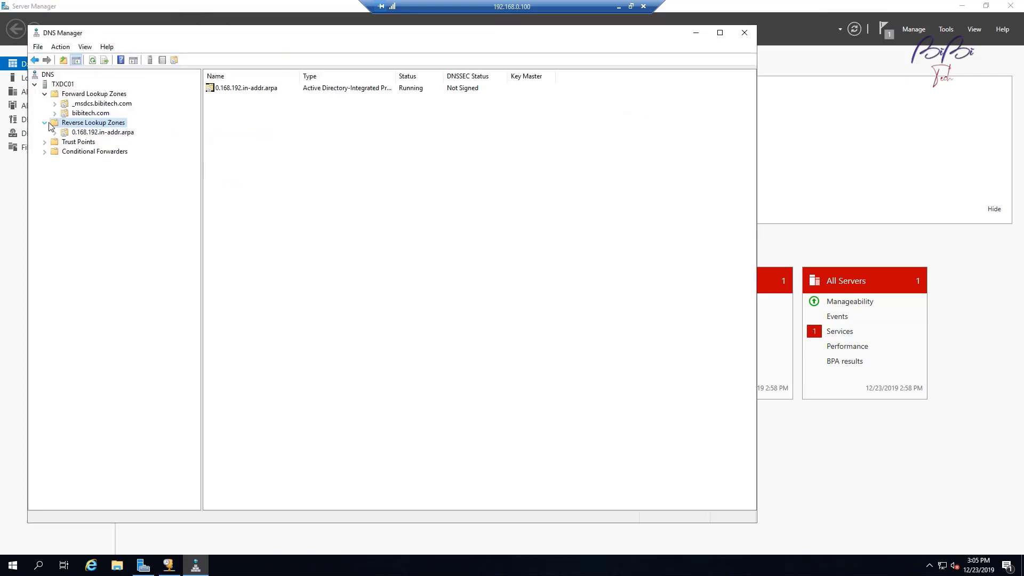
{"action": "left_click", "coordinate": [89, 133]}
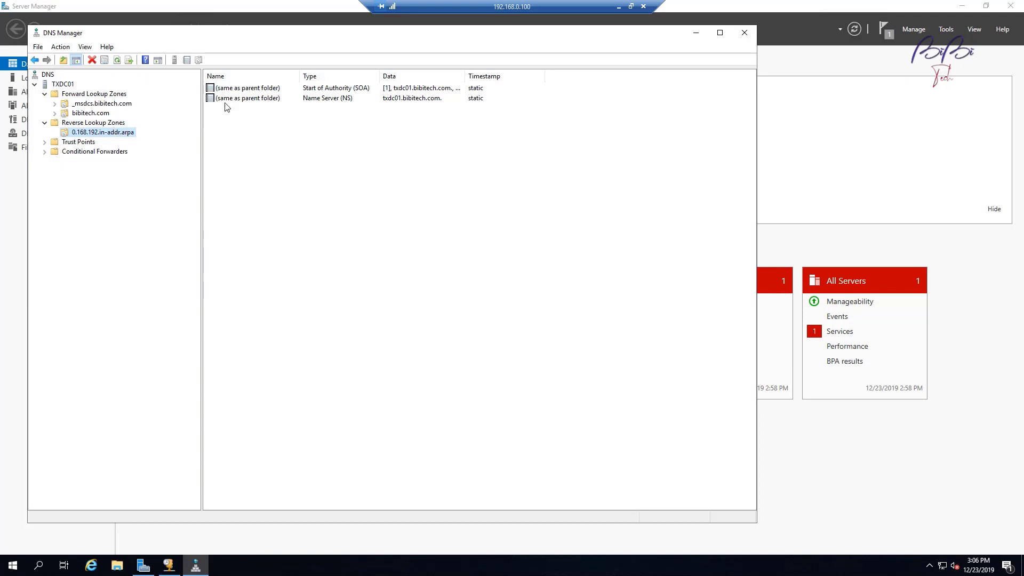
{"action": "left_click", "coordinate": [85, 125]}
{"action": "left_click", "coordinate": [101, 134]}
Step: Start a new Pointer (PTR) record in the reverse zone and browse to the bibitech.com forward zone
{"action": "right_click", "coordinate": [106, 136]}
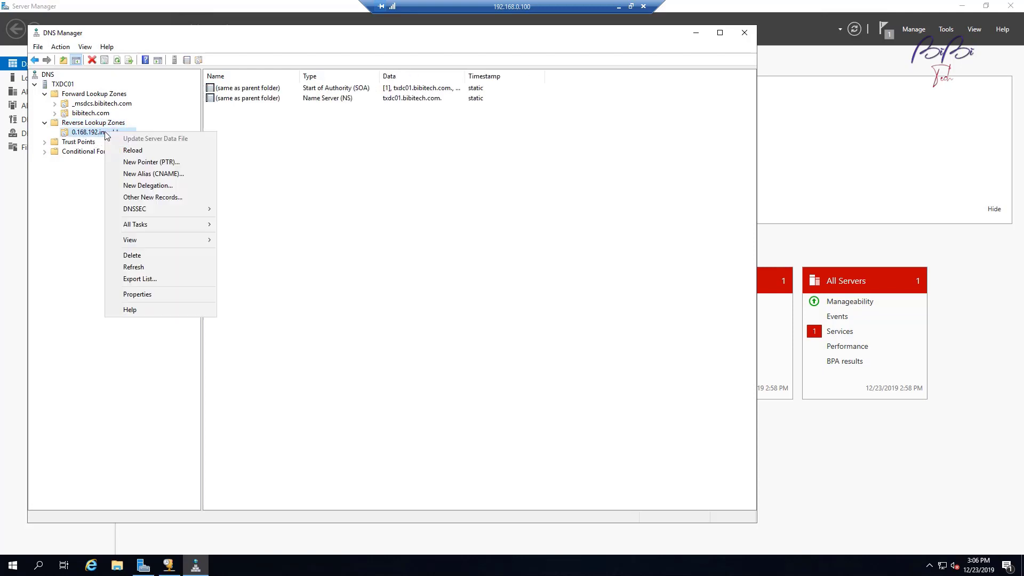
{"action": "left_click", "coordinate": [148, 165]}
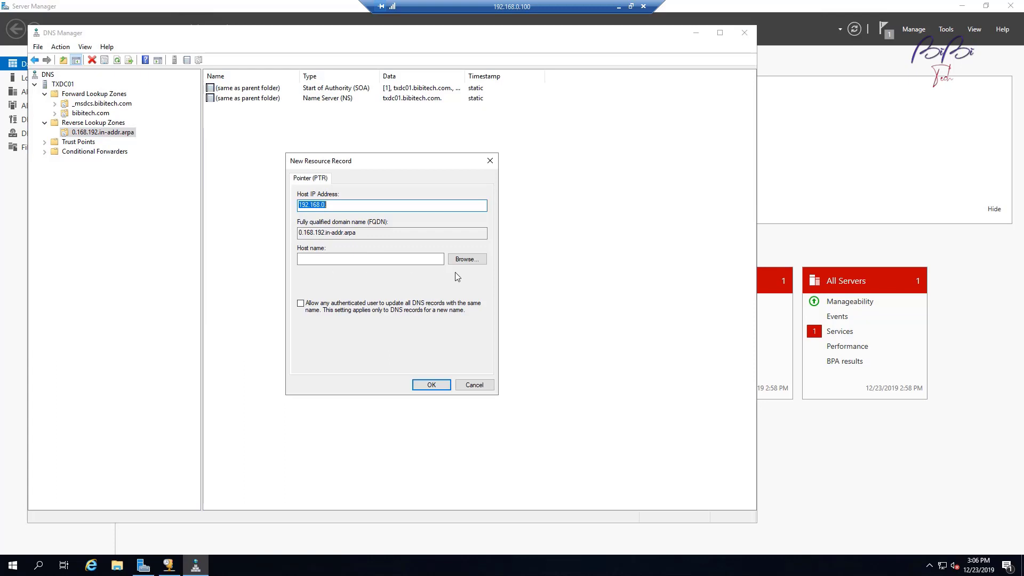
{"action": "left_click", "coordinate": [468, 262]}
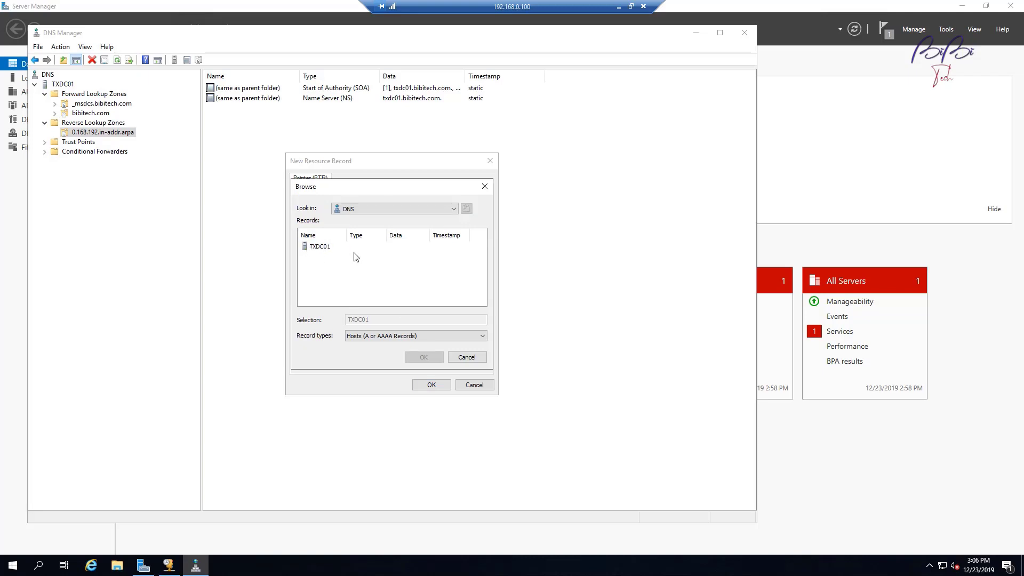
{"action": "left_click", "coordinate": [319, 247]}
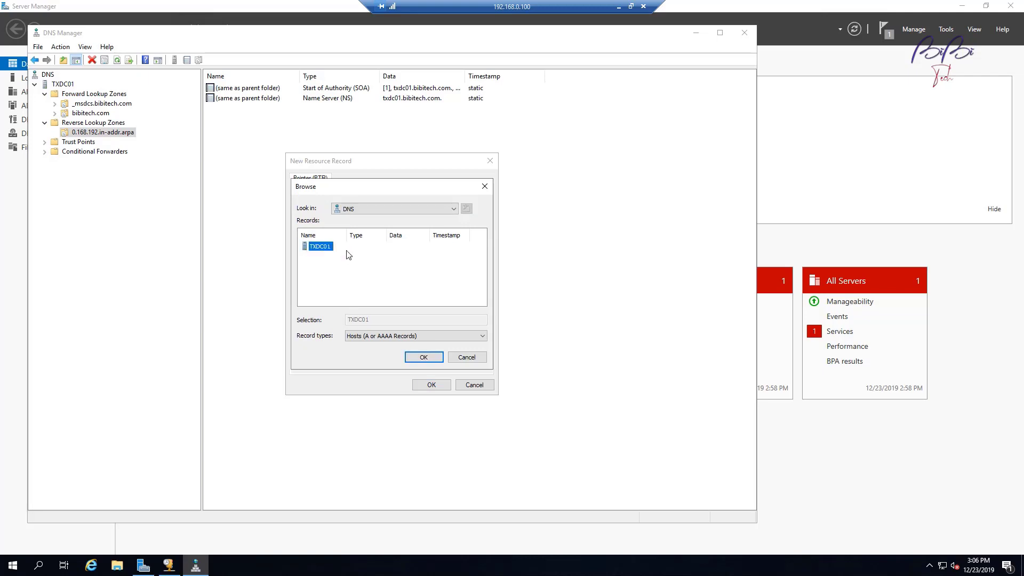
{"action": "left_click", "coordinate": [423, 356]}
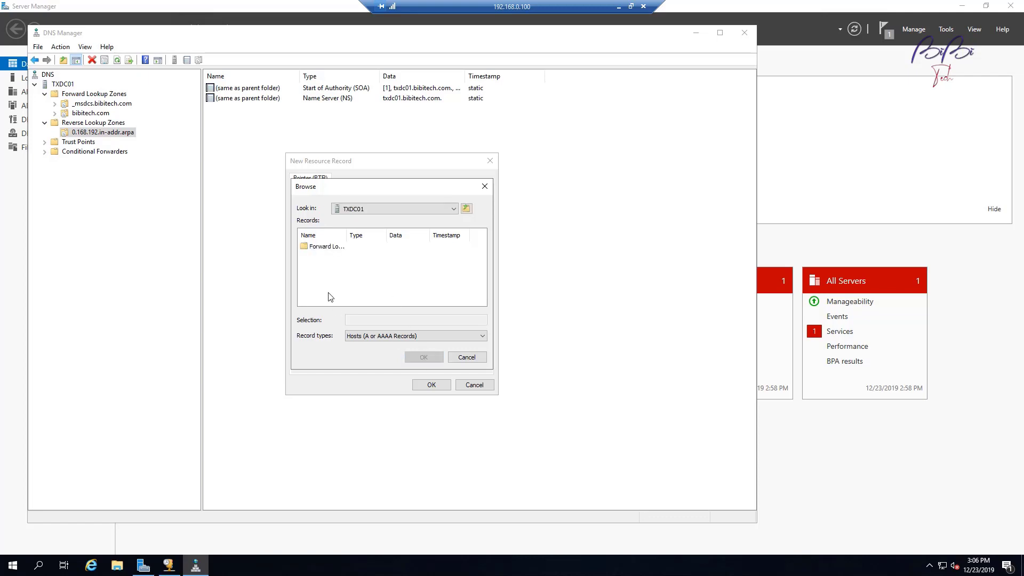
{"action": "double_click", "coordinate": [318, 248]}
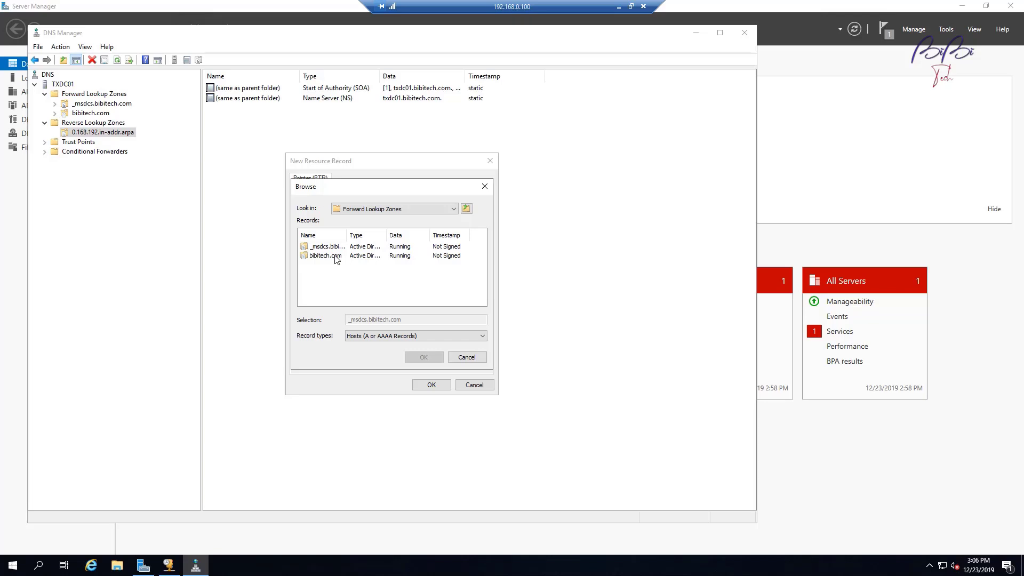
{"action": "left_click", "coordinate": [336, 257]}
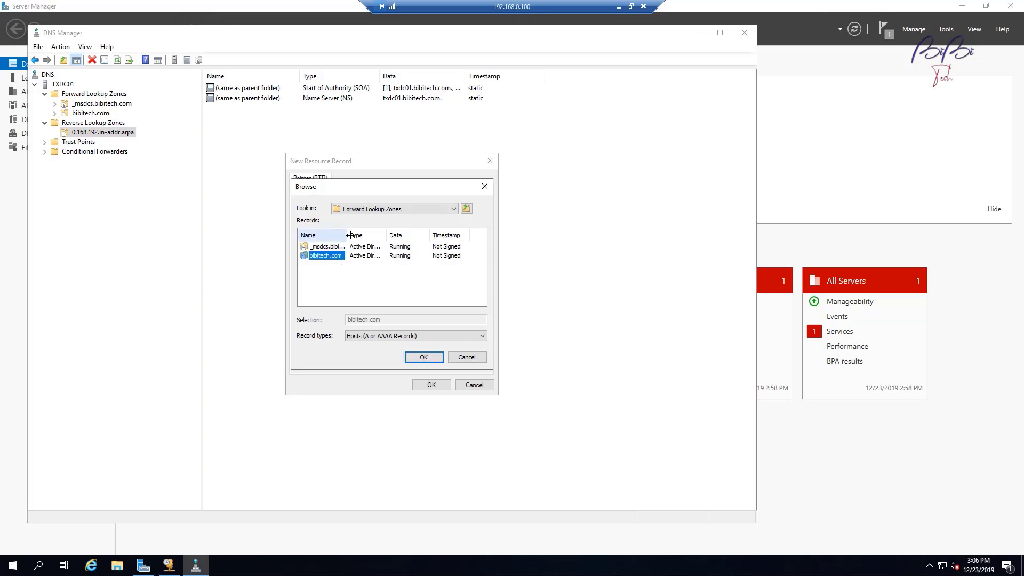
Step: Select host txdc01 and create the PTR record mapping 192.168.0.100 to txdc01.bibitech.com
{"action": "left_click_drag", "start_coordinate": [350, 236], "coordinate": [399, 235]}
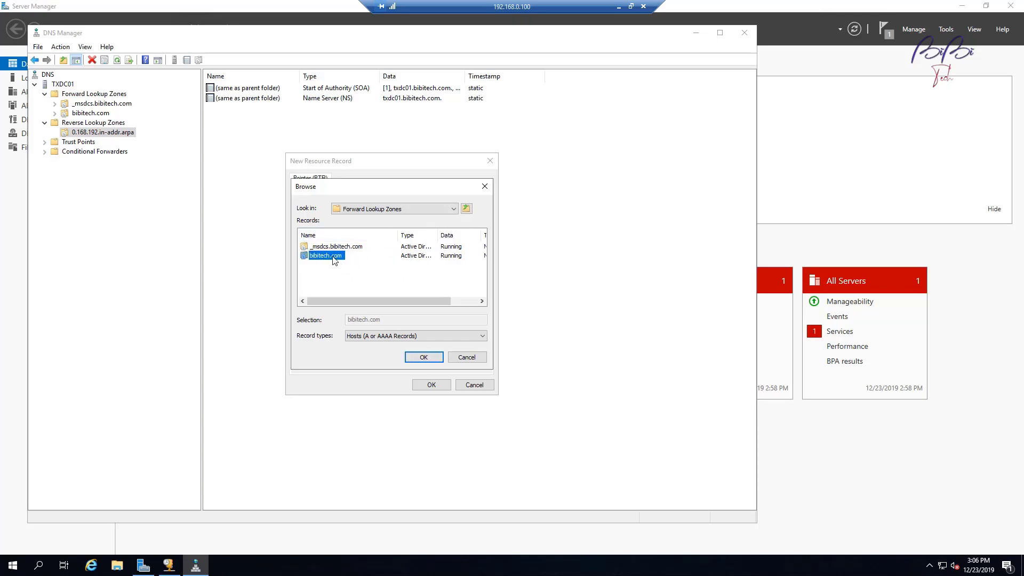
{"action": "double_click", "coordinate": [330, 256]}
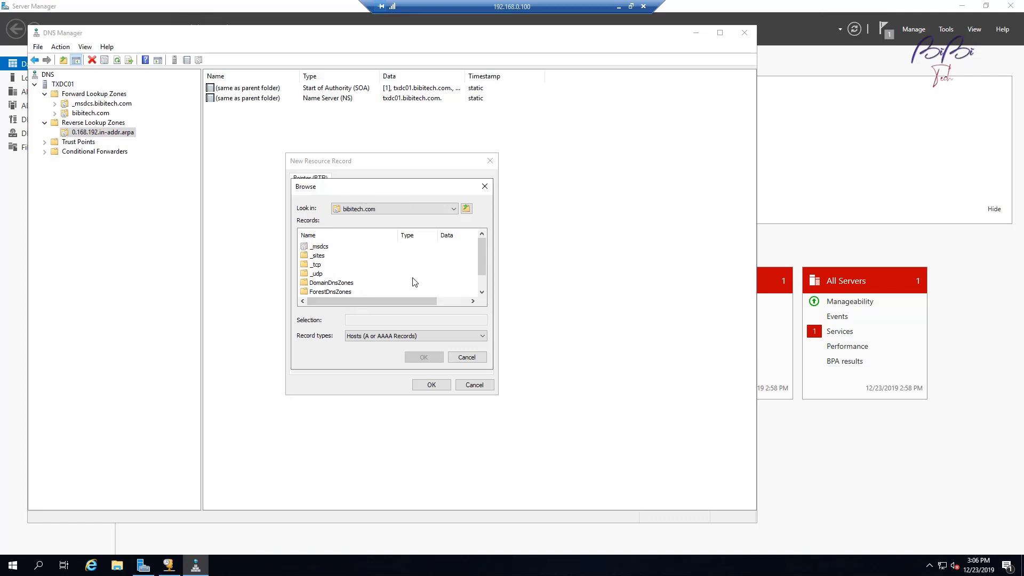
{"action": "scroll", "coordinate": [414, 282], "scroll_direction": "down", "scroll_amount": 1}
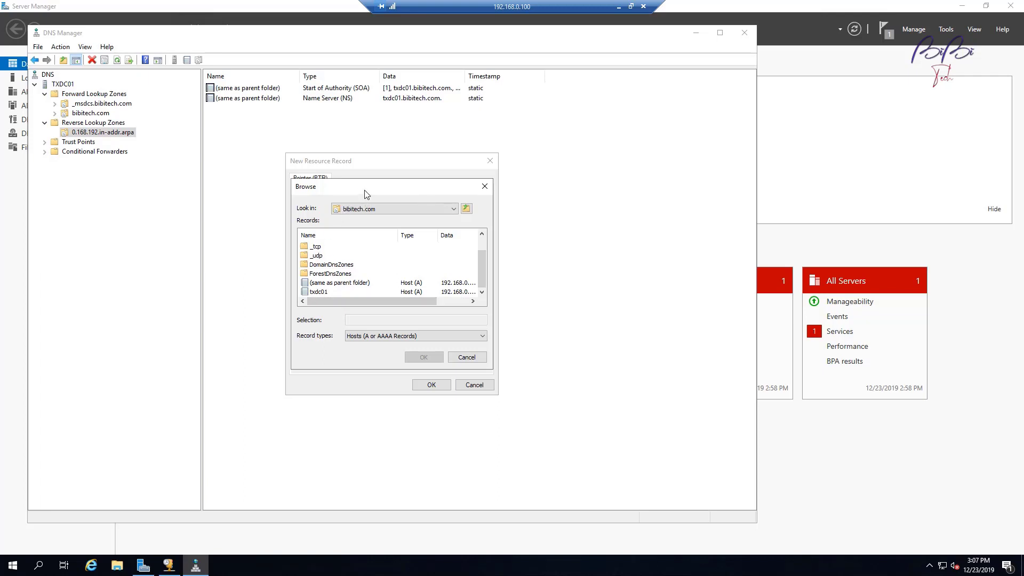
{"action": "left_click", "coordinate": [320, 293]}
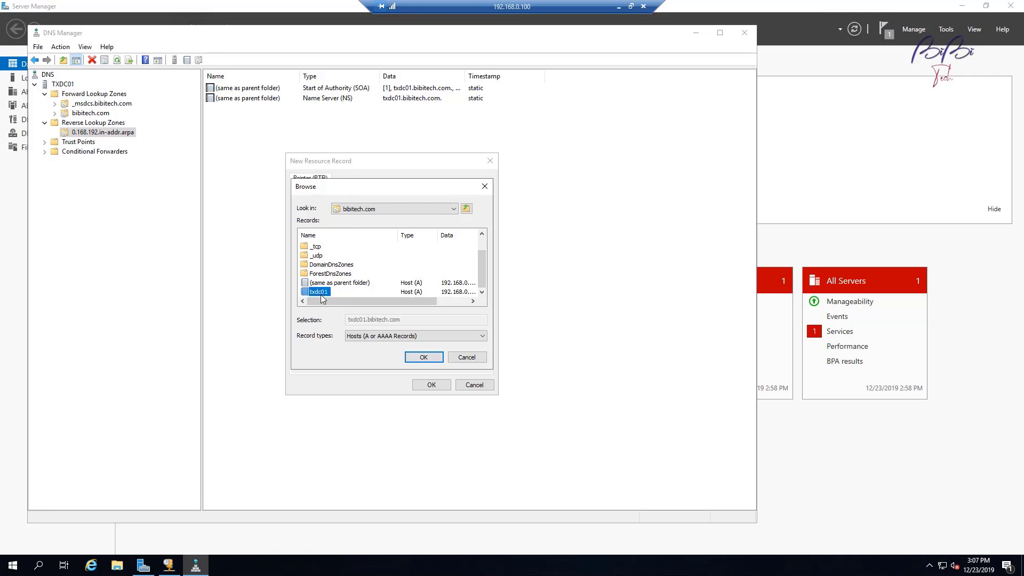
{"action": "left_click", "coordinate": [423, 357]}
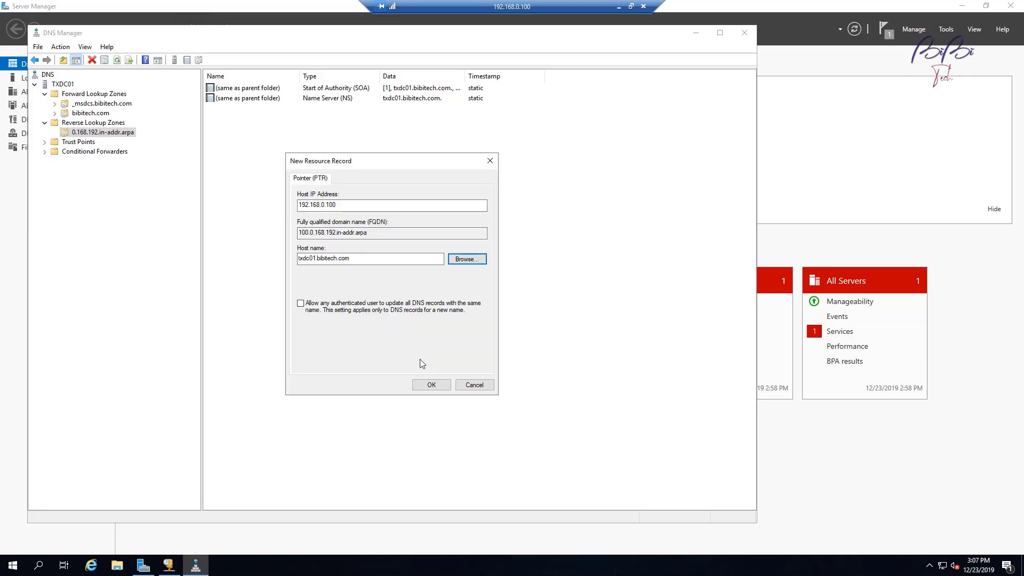
{"action": "left_click", "coordinate": [432, 385]}
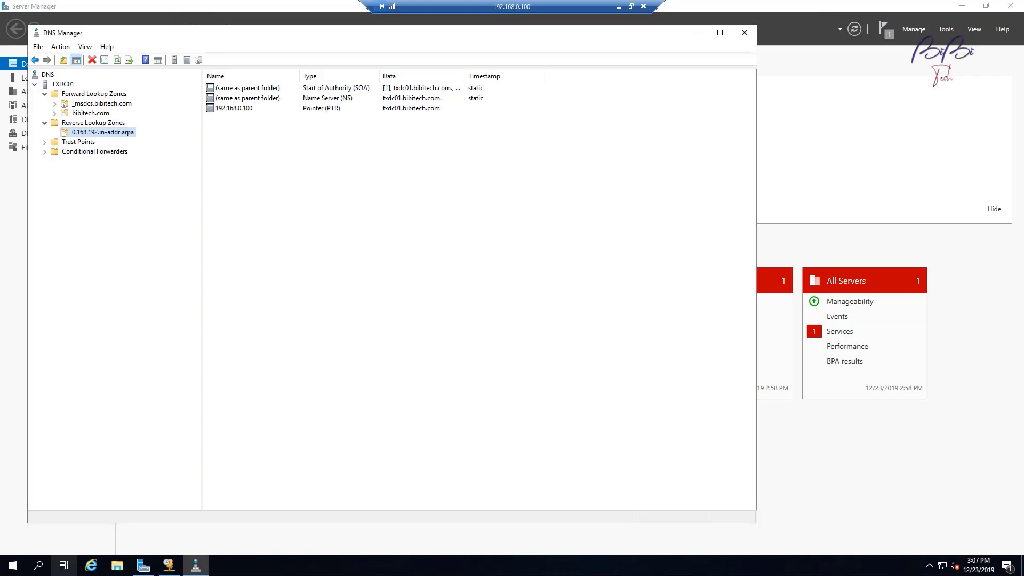
{"action": "left_click", "coordinate": [42, 570]}
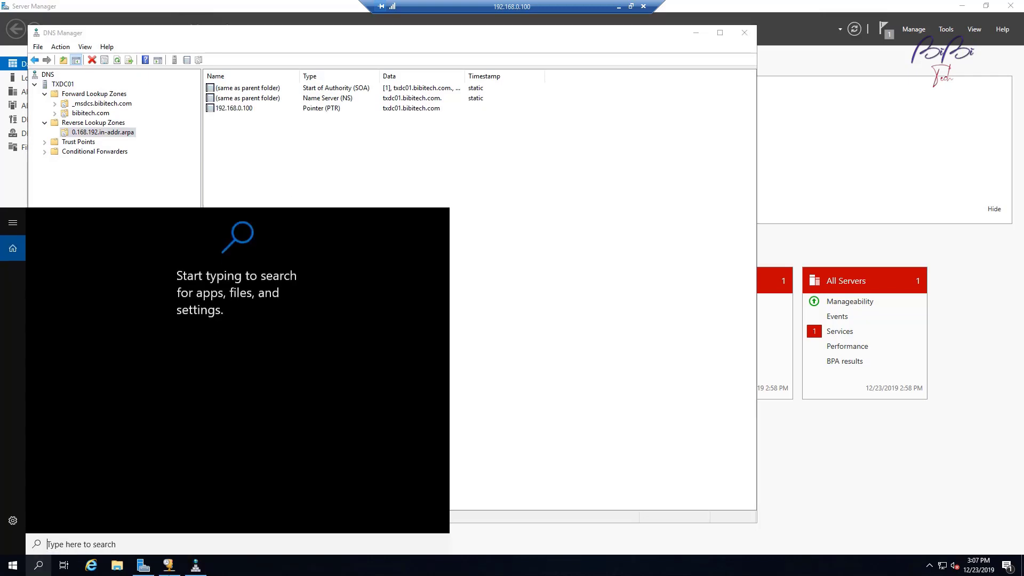
Step: Find 'cmd' in Windows search and launch Command Prompt as administrator
{"action": "left_click", "coordinate": [517, 446]}
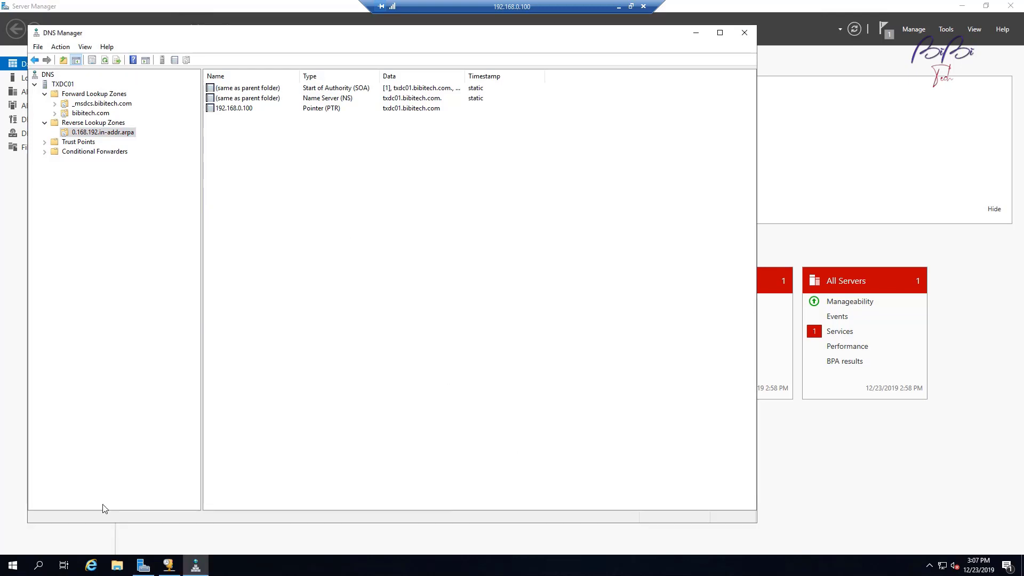
{"action": "left_click", "coordinate": [38, 565]}
{"action": "type", "text": "cm"}
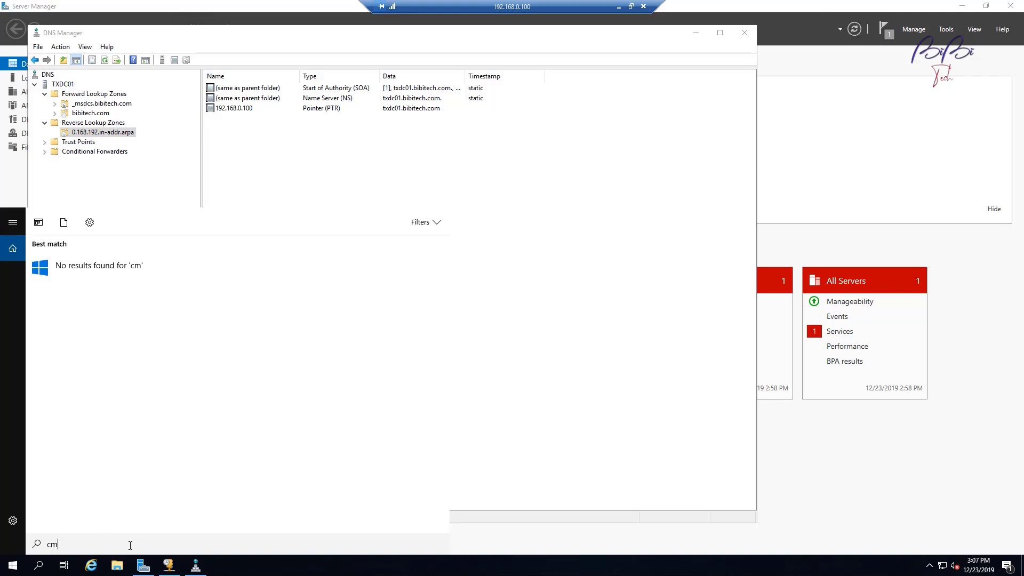
{"action": "key", "text": "BackSpace"}
{"action": "key", "text": "BackSpace"}
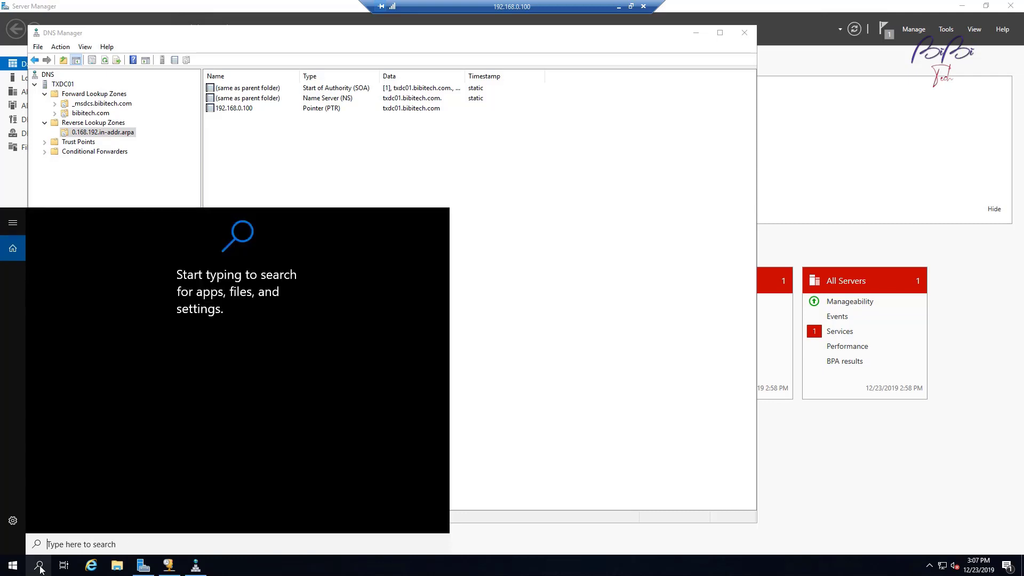
{"action": "type", "text": "cmd"}
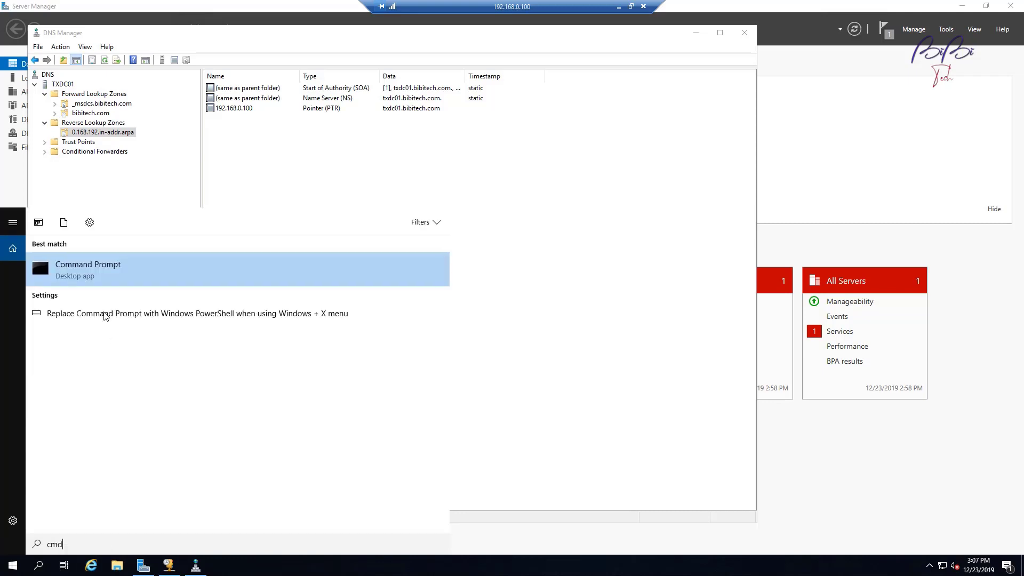
{"action": "right_click", "coordinate": [92, 272]}
{"action": "left_click", "coordinate": [157, 285]}
Step: Run ipconfig /registerdns to re-register the server's DNS records
{"action": "left_click_drag", "start_coordinate": [266, 36], "coordinate": [563, 272]}
{"action": "type", "text": "ipcof"}
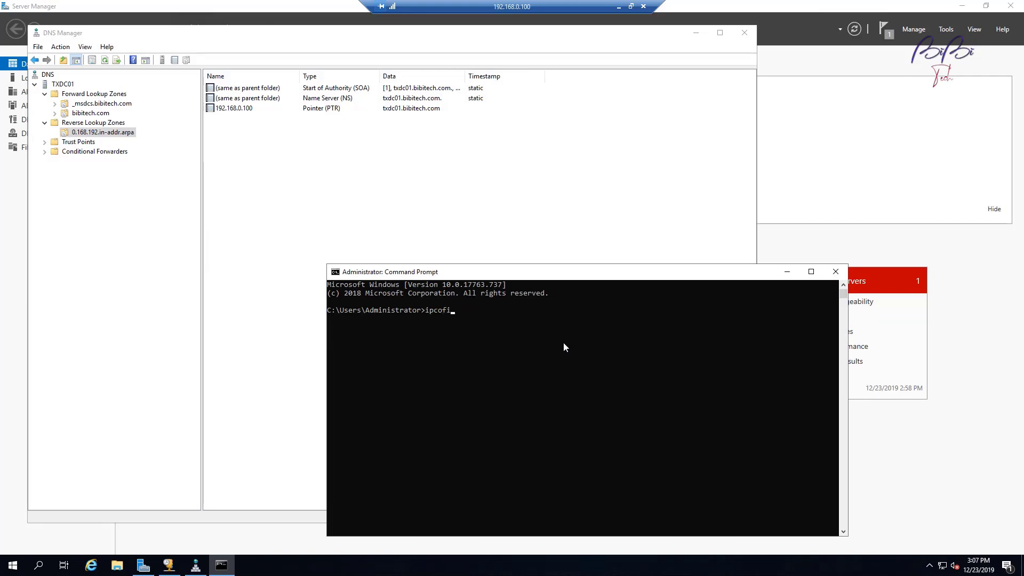
{"action": "key", "text": "BackSpace"}
{"action": "type", "text": "nfig /"}
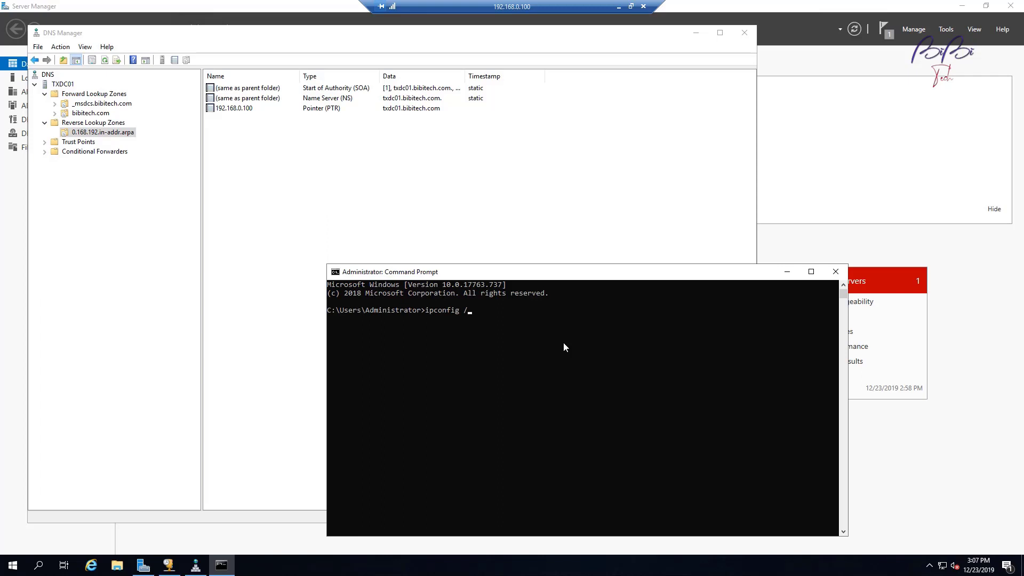
{"action": "type", "text": "registerdns"}
{"action": "key", "text": "Return"}
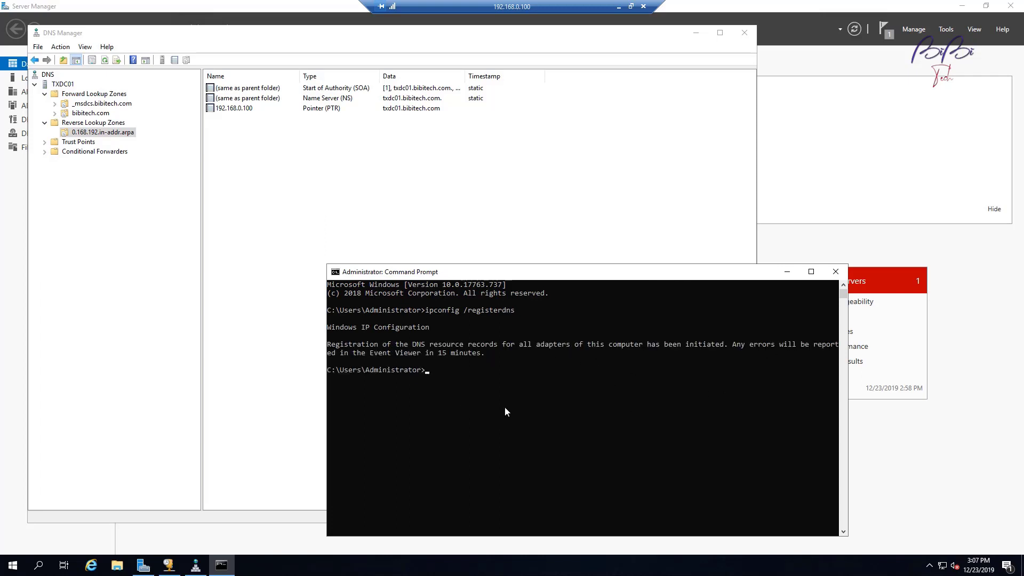
{"action": "left_click_drag", "start_coordinate": [526, 276], "coordinate": [390, 272]}
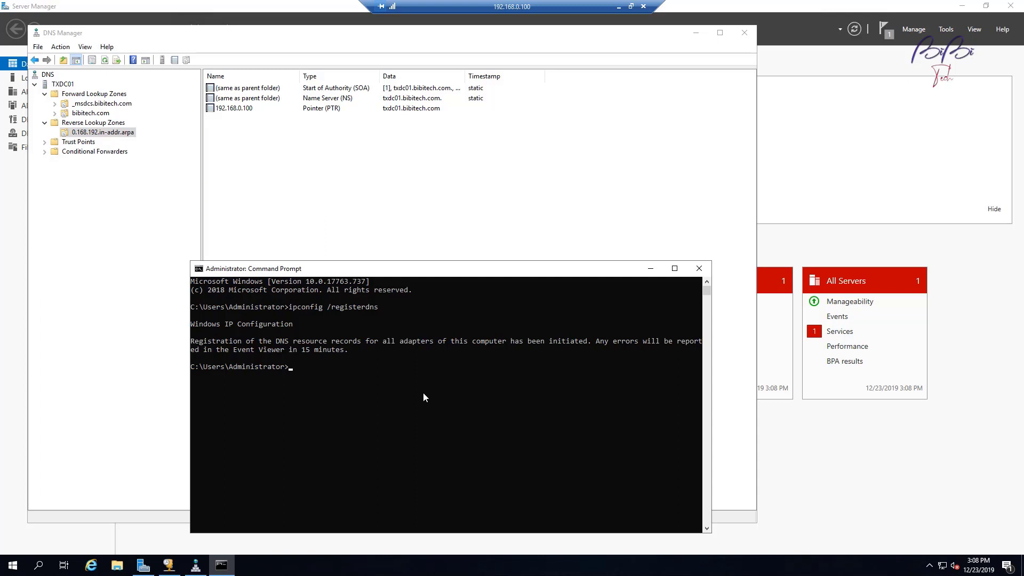
Step: Run nslookup 192.168.0.100 and then nslookup txdc01 to verify reverse and forward resolution
{"action": "type", "text": "nslookup 192.168.0.100"}
{"action": "key", "text": "Return"}
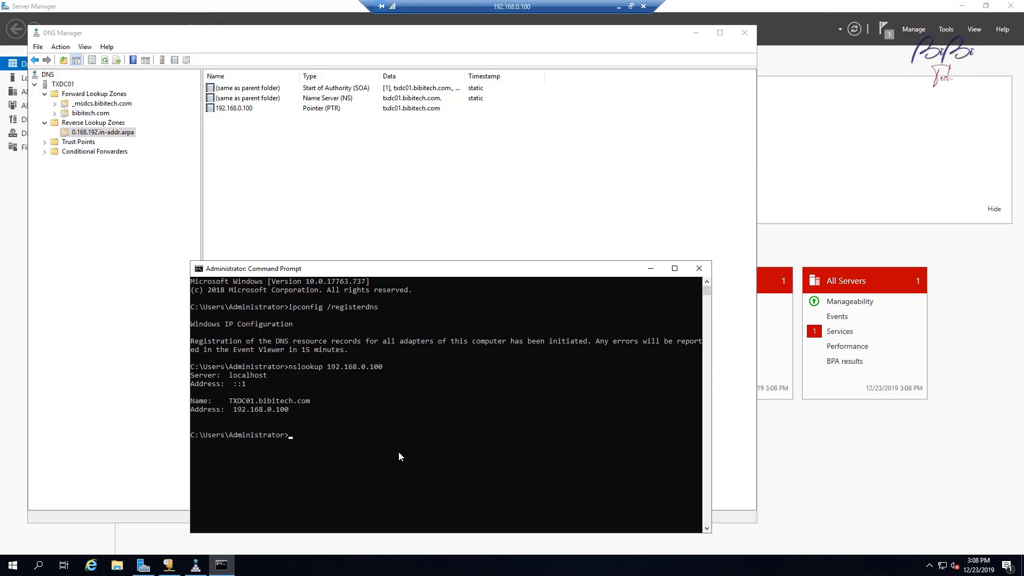
{"action": "key", "text": "Up"}
{"action": "key", "text": "BackSpace"}
{"action": "key", "text": "BackSpace"}
{"action": "key", "text": "BackSpace"}
{"action": "key", "text": "BackSpace"}
{"action": "key", "text": "BackSpace"}
{"action": "key", "text": "BackSpace"}
{"action": "key", "text": "BackSpace"}
{"action": "key", "text": "BackSpace"}
{"action": "key", "text": "BackSpace"}
{"action": "key", "text": "BackSpace"}
{"action": "key", "text": "BackSpace"}
{"action": "key", "text": "BackSpace"}
{"action": "type", "text": "txdc01"}
{"action": "key", "text": "Return"}
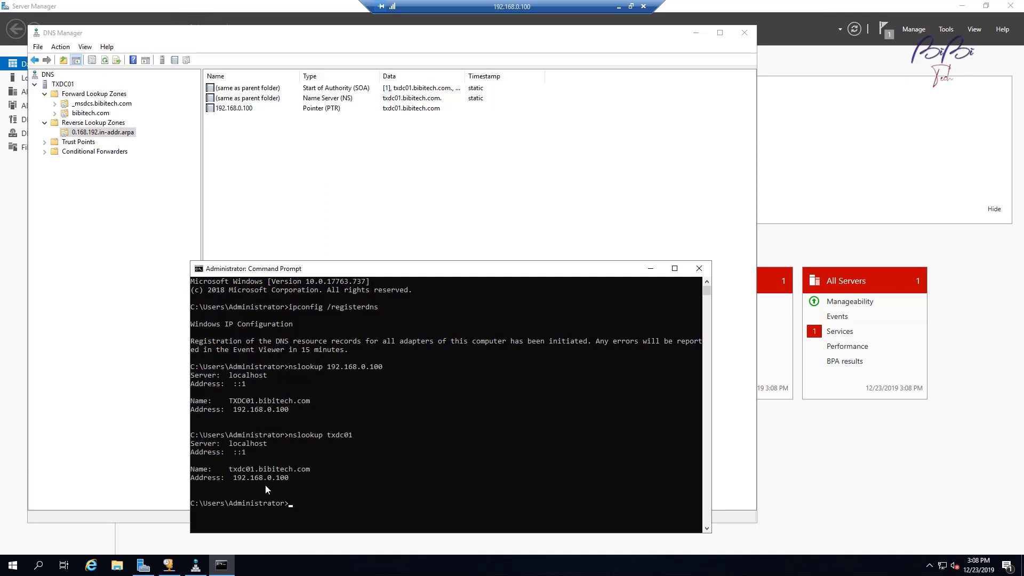
{"action": "left_click_drag", "start_coordinate": [441, 275], "coordinate": [677, 190]}
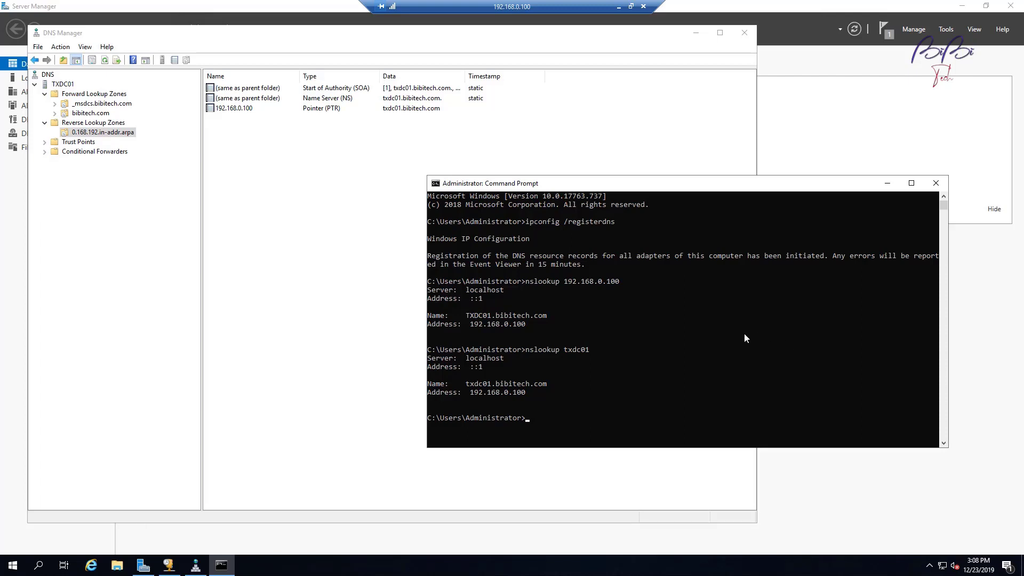
Step: Close DNS Manager, bring Server Manager forward and open its Tools menu
{"action": "left_click", "coordinate": [250, 297]}
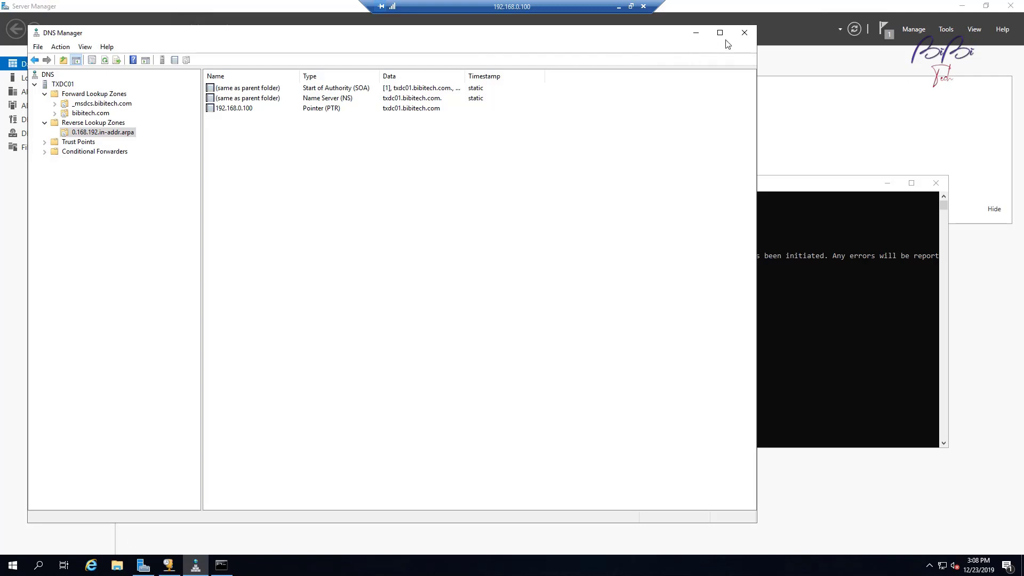
{"action": "left_click", "coordinate": [743, 33]}
{"action": "left_click", "coordinate": [800, 297]}
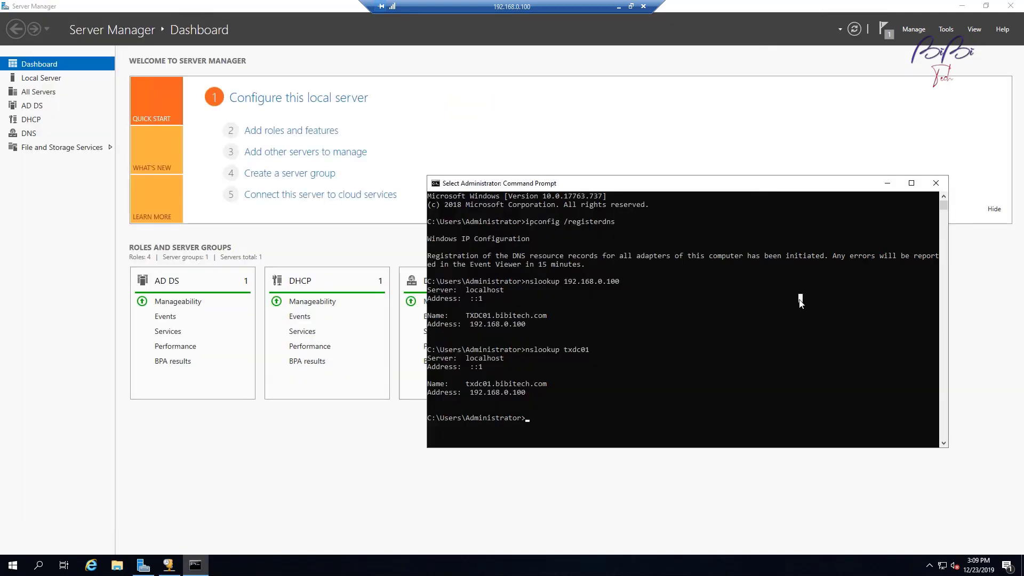
{"action": "left_click", "coordinate": [921, 30]}
{"action": "left_click", "coordinate": [946, 28]}
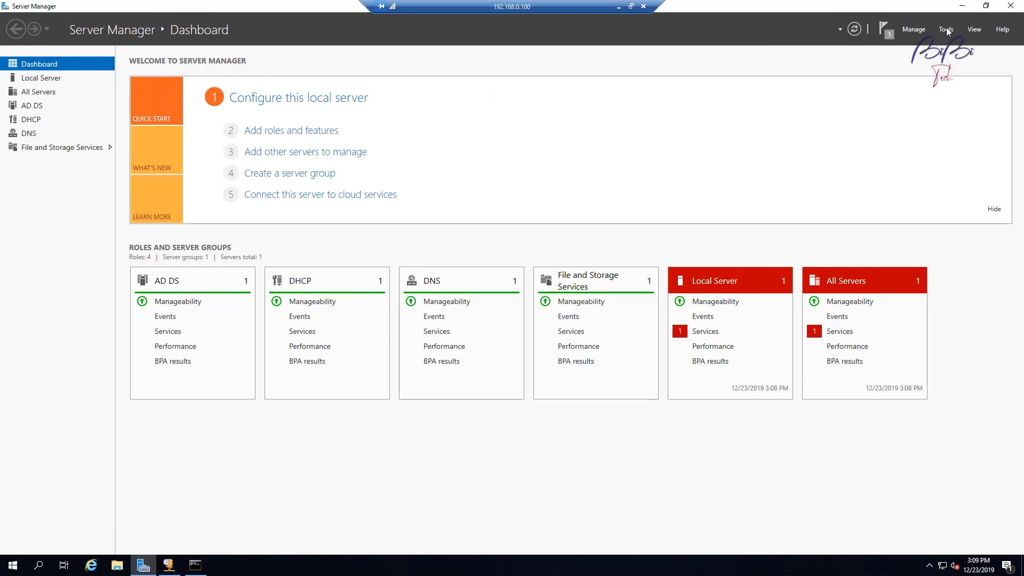
{"action": "left_click", "coordinate": [928, 172]}
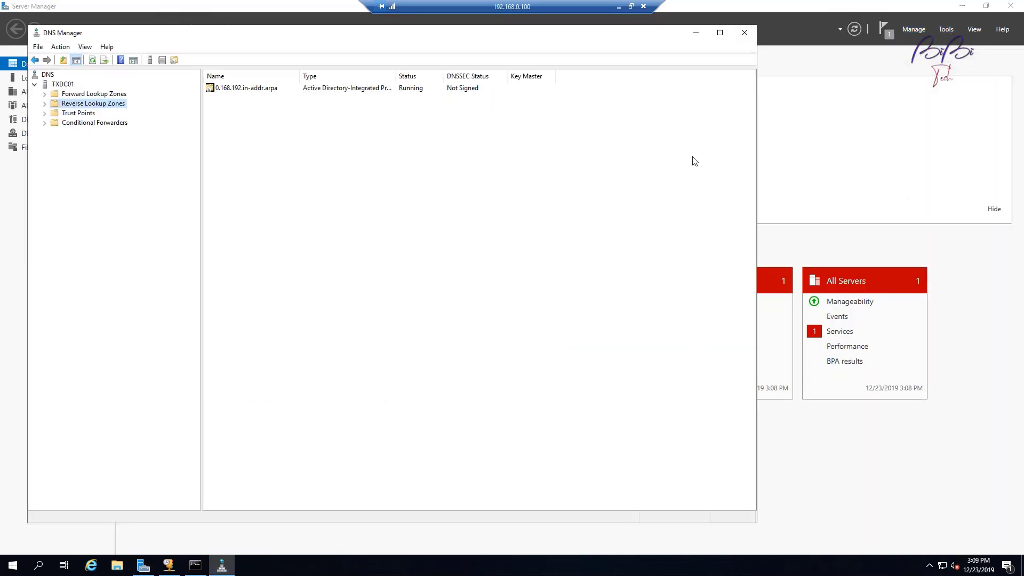
{"action": "left_click", "coordinate": [745, 33]}
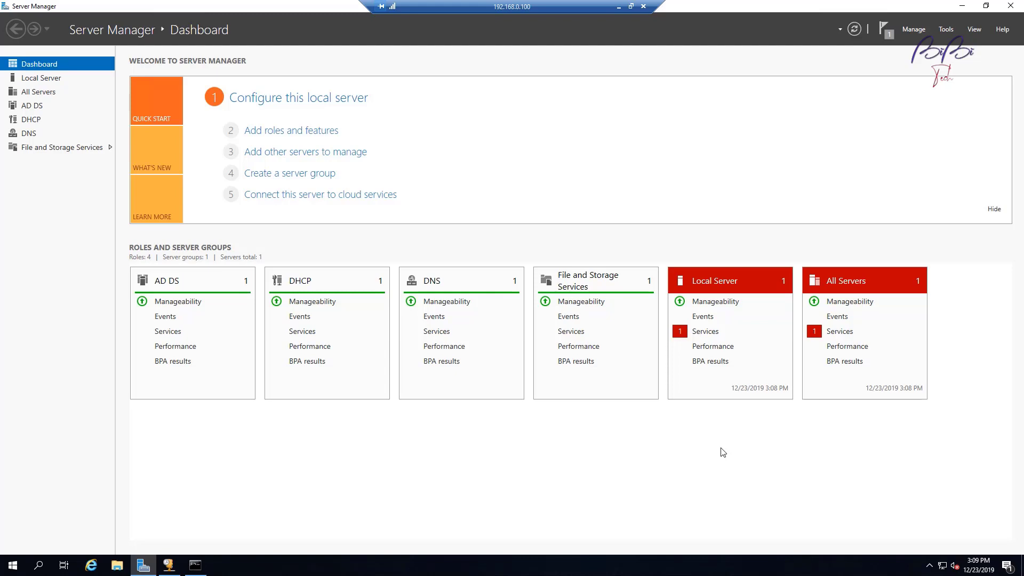
{"action": "left_click", "coordinate": [946, 30]}
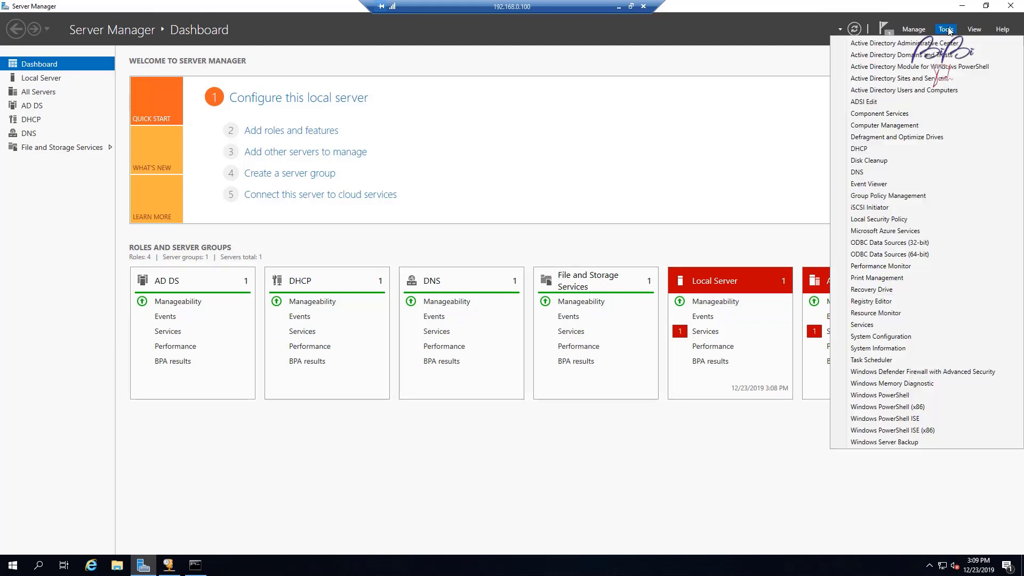
Step: Launch Active Directory Users and Computers, enlarge it and show bibitech.com's Users container
{"action": "left_click", "coordinate": [939, 91]}
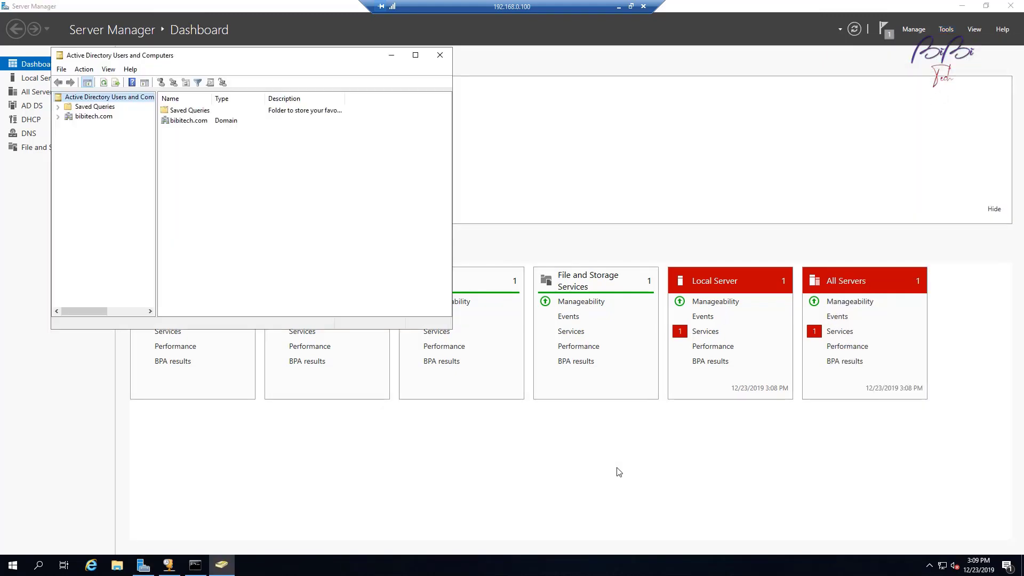
{"action": "left_click_drag", "start_coordinate": [451, 329], "coordinate": [730, 464]}
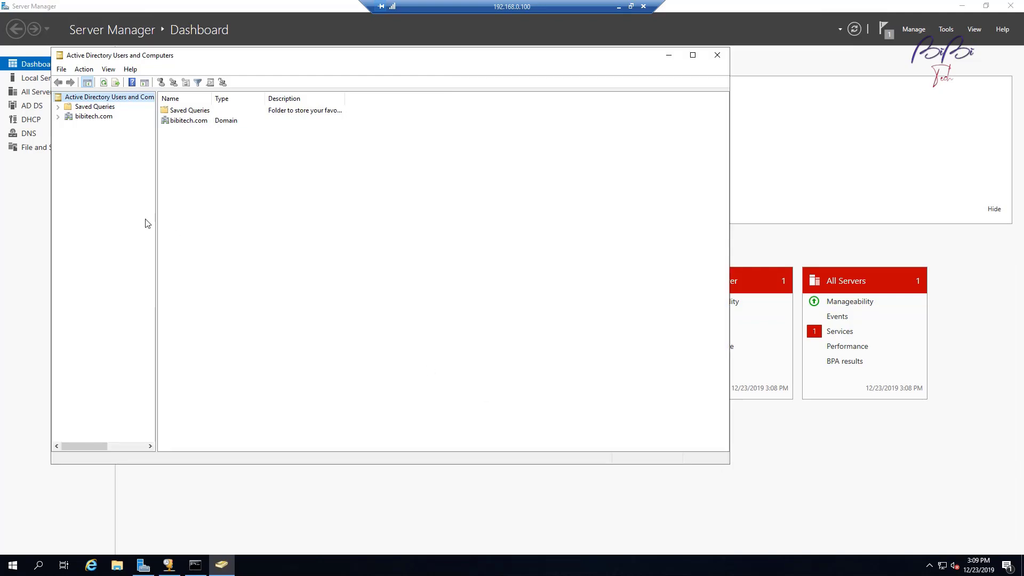
{"action": "left_click_drag", "start_coordinate": [155, 169], "coordinate": [249, 217]}
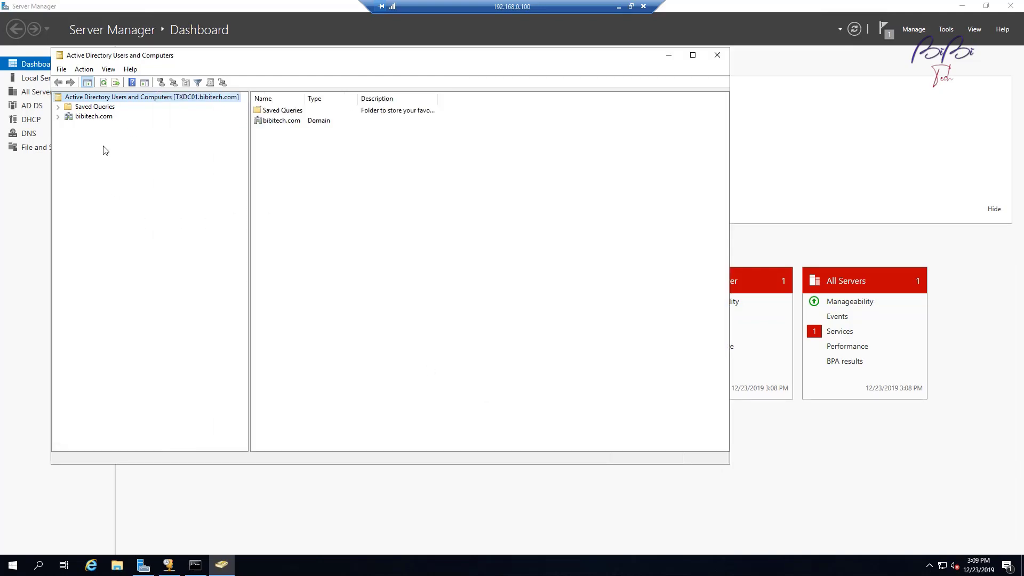
{"action": "left_click", "coordinate": [58, 116]}
{"action": "left_click", "coordinate": [70, 115]}
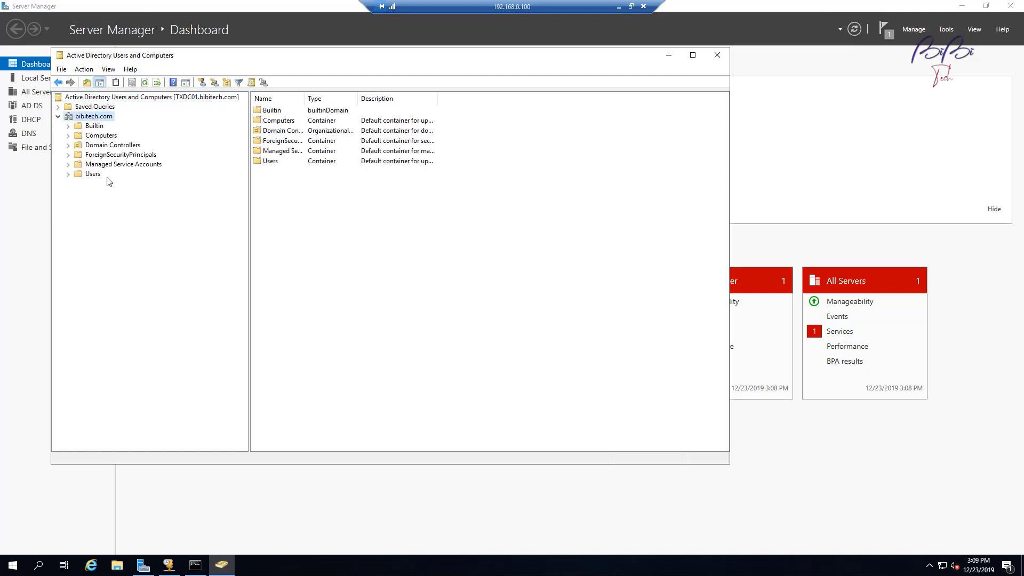
{"action": "left_click", "coordinate": [93, 175]}
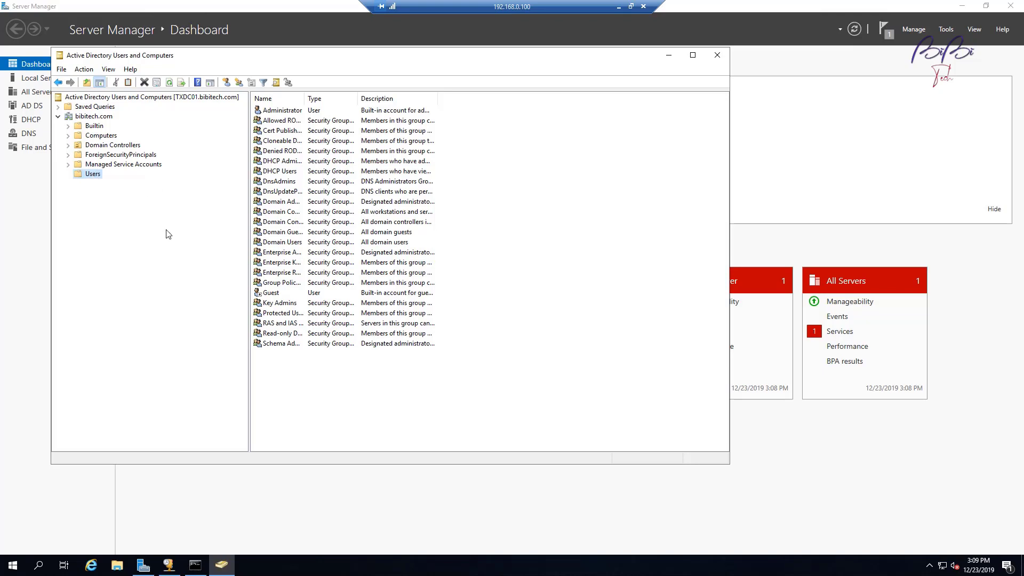
Step: Start a new user named SCCM Admin with logon name SC_Admin
{"action": "left_click", "coordinate": [292, 379]}
{"action": "right_click", "coordinate": [291, 378]}
{"action": "mouse_move", "coordinate": [386, 409]}
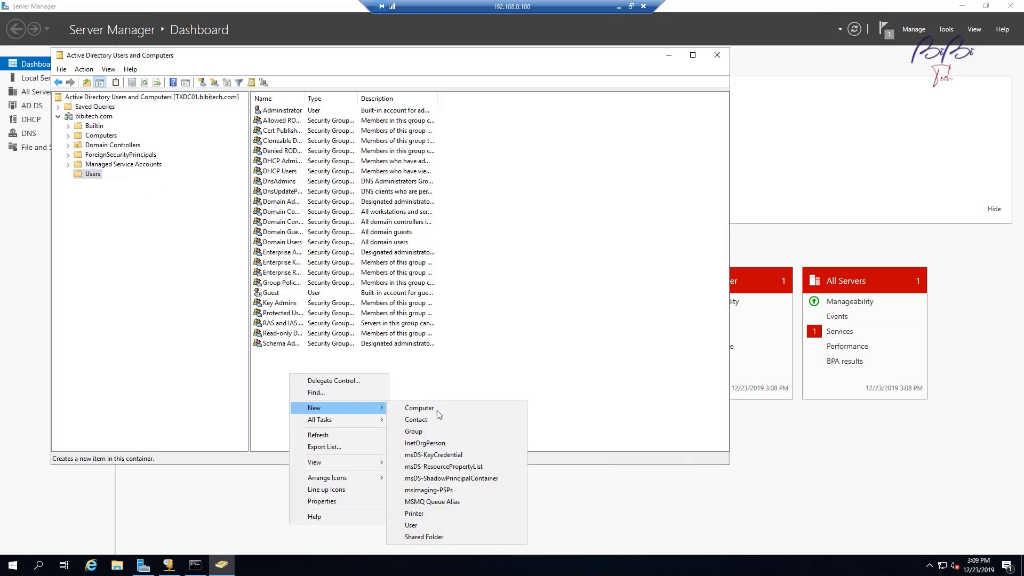
{"action": "left_click", "coordinate": [431, 526]}
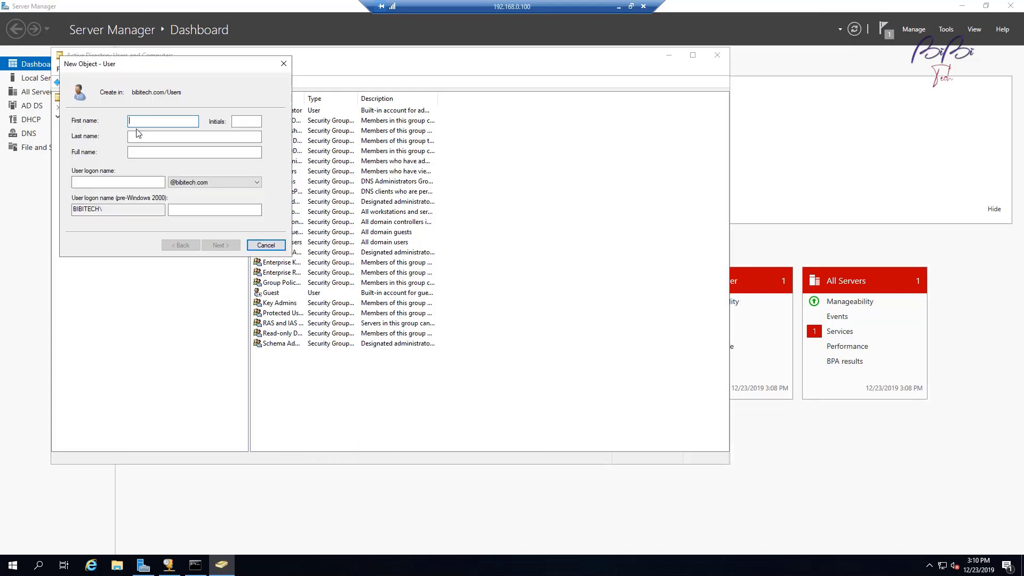
{"action": "type", "text": "SCCM"}
{"action": "key", "text": "Tab"}
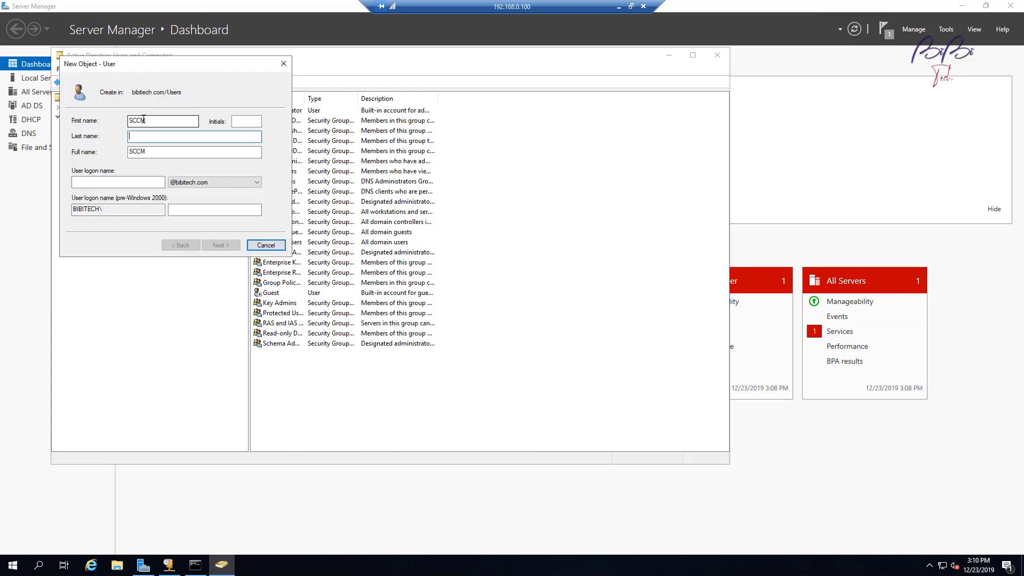
{"action": "type", "text": "Admin"}
{"action": "left_click", "coordinate": [102, 184]}
{"action": "type", "text": "SC"}
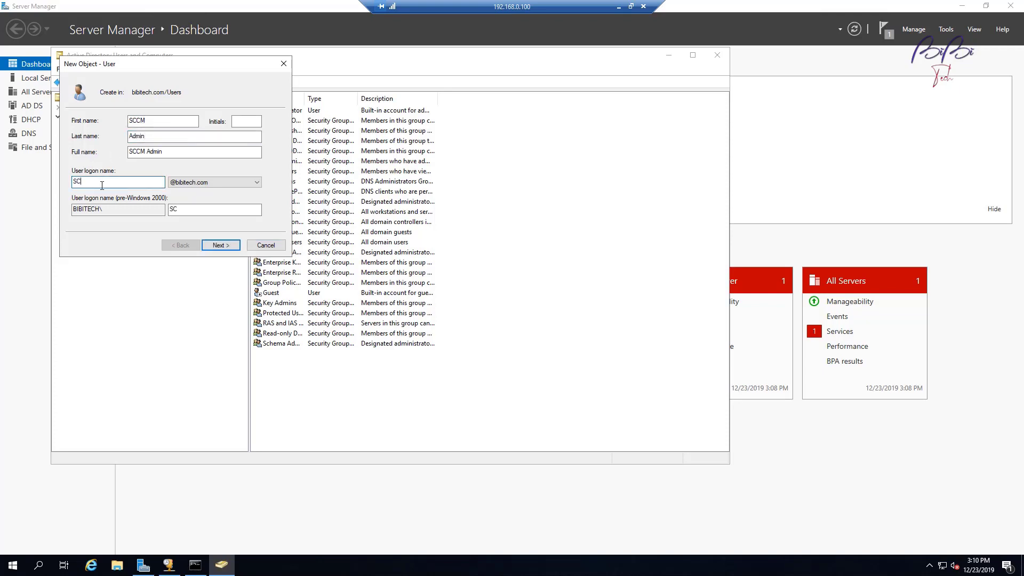
{"action": "type", "text": "_Admin"}
Step: Set the account password, untick must-change at next logon, tick never expires, and finish
{"action": "left_click", "coordinate": [228, 246]}
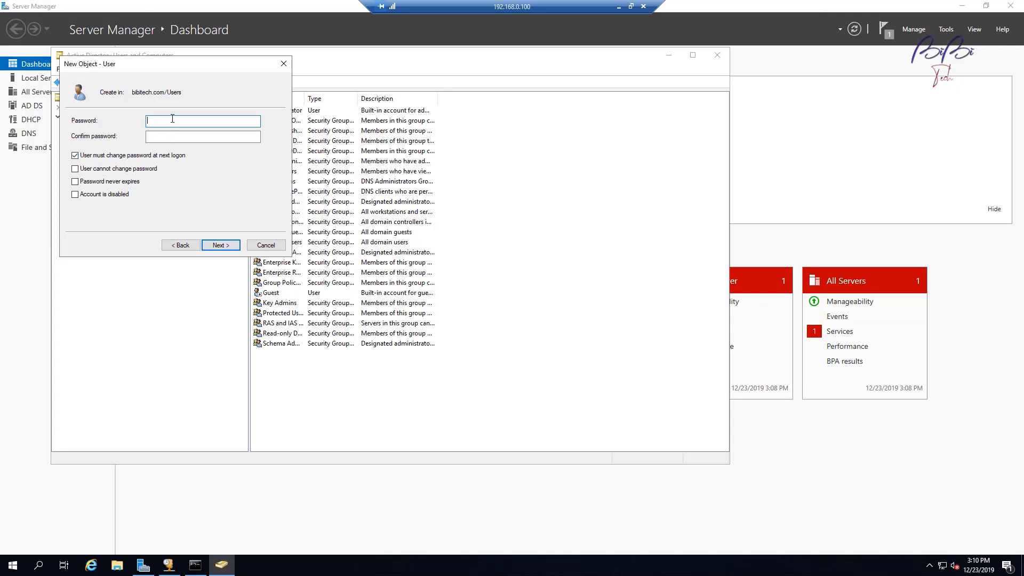
{"action": "type", "text": "P@ssw0rd1"}
{"action": "key", "text": "Tab"}
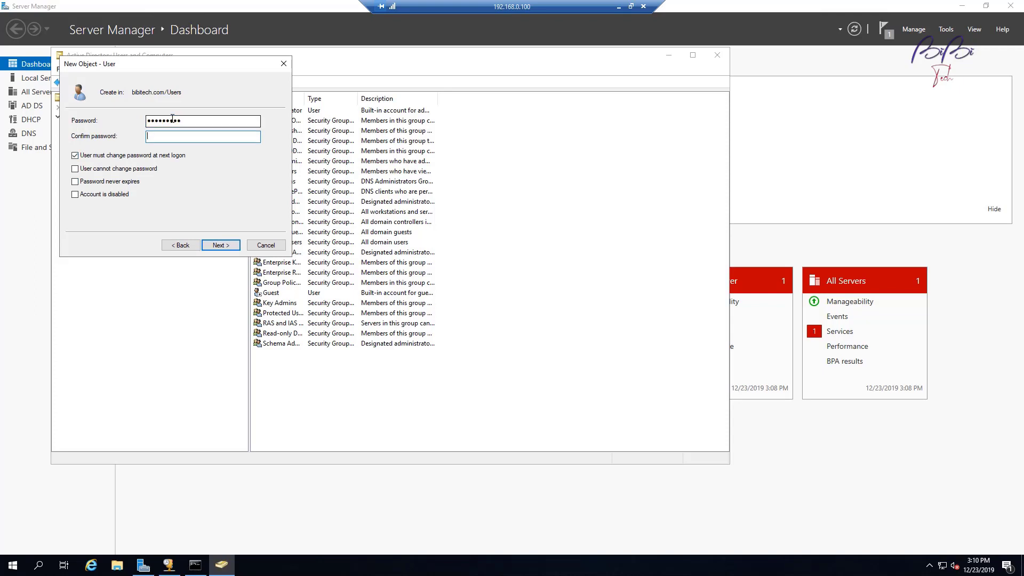
{"action": "type", "text": "P@ssw0rd1"}
{"action": "left_click", "coordinate": [75, 155]}
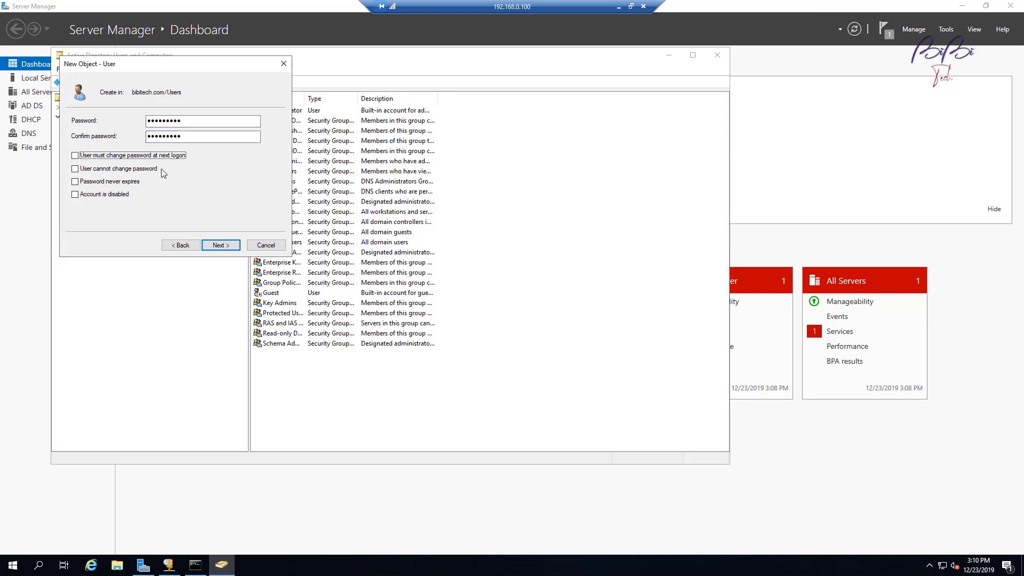
{"action": "left_click", "coordinate": [75, 182]}
{"action": "left_click", "coordinate": [229, 250]}
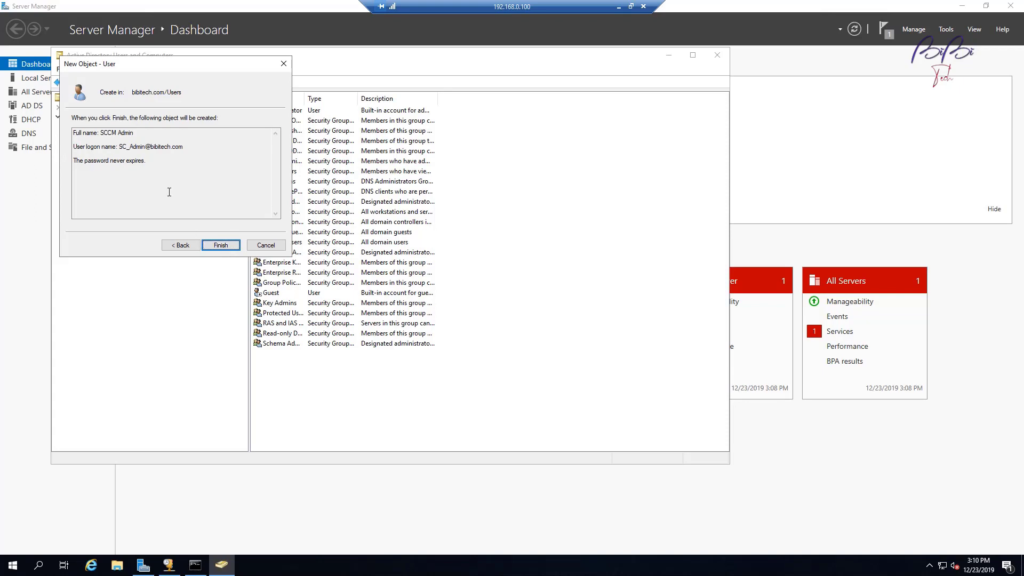
{"action": "left_click", "coordinate": [221, 246]}
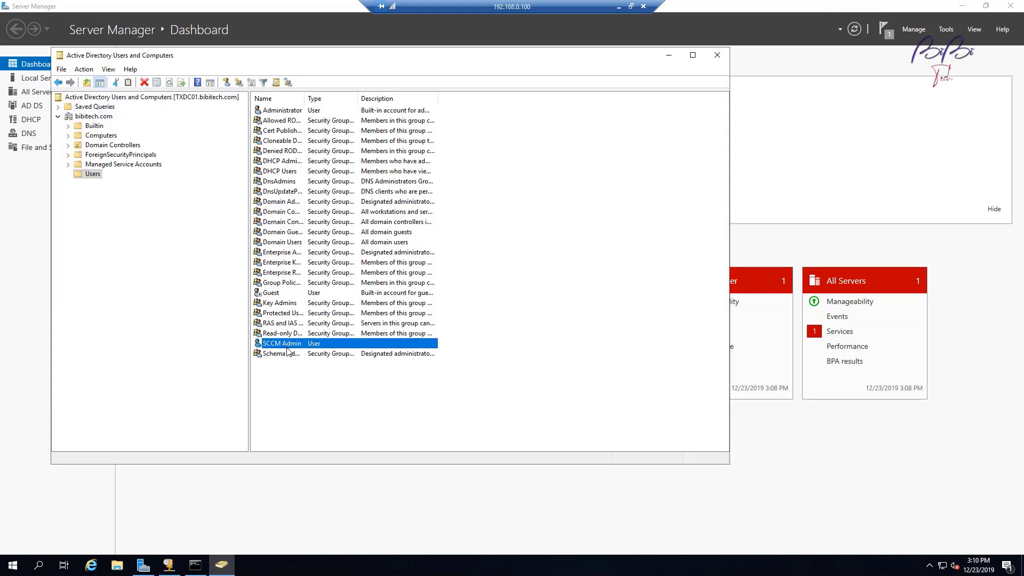
Step: Start a second new user in Users, SVC SQL1, and enter its logon name
{"action": "right_click", "coordinate": [320, 404]}
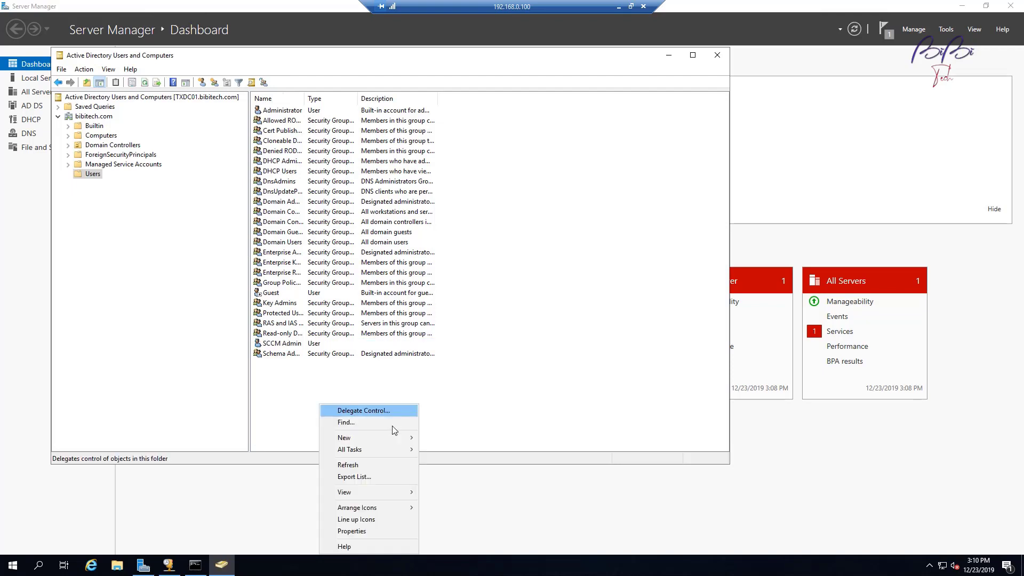
{"action": "left_click", "coordinate": [318, 384]}
{"action": "right_click", "coordinate": [291, 381]}
{"action": "mouse_move", "coordinate": [350, 421]}
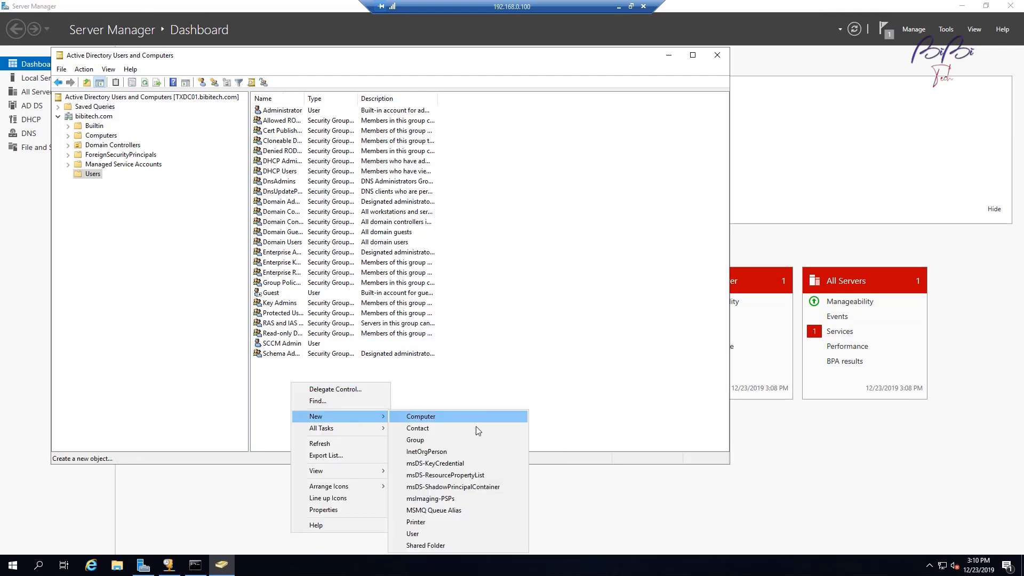
{"action": "left_click", "coordinate": [463, 534]}
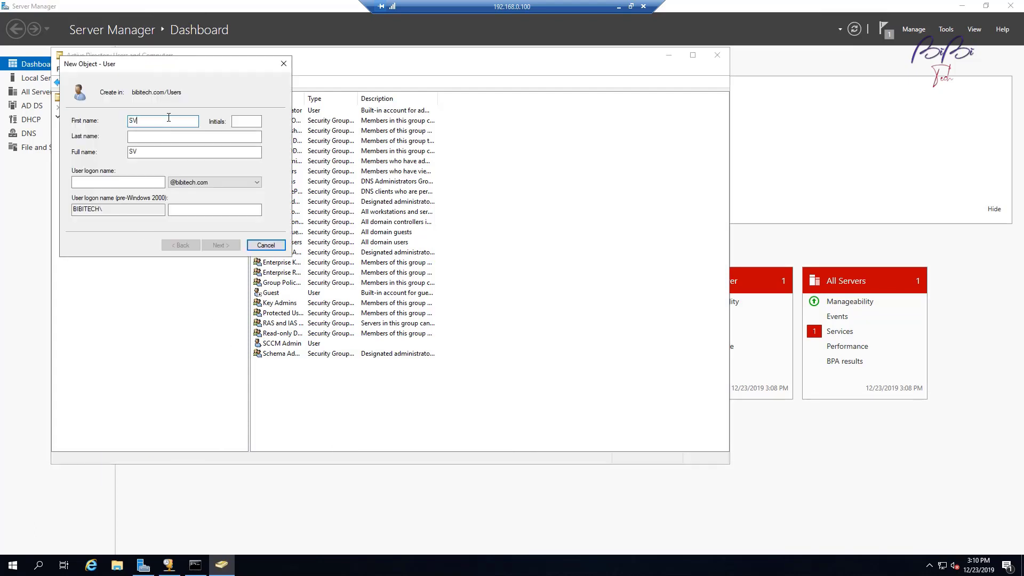
{"action": "key", "text": "Tab"}
{"action": "key", "text": "Tab"}
{"action": "left_click", "coordinate": [109, 184]}
{"action": "type", "text": "SVC_SQL1"}
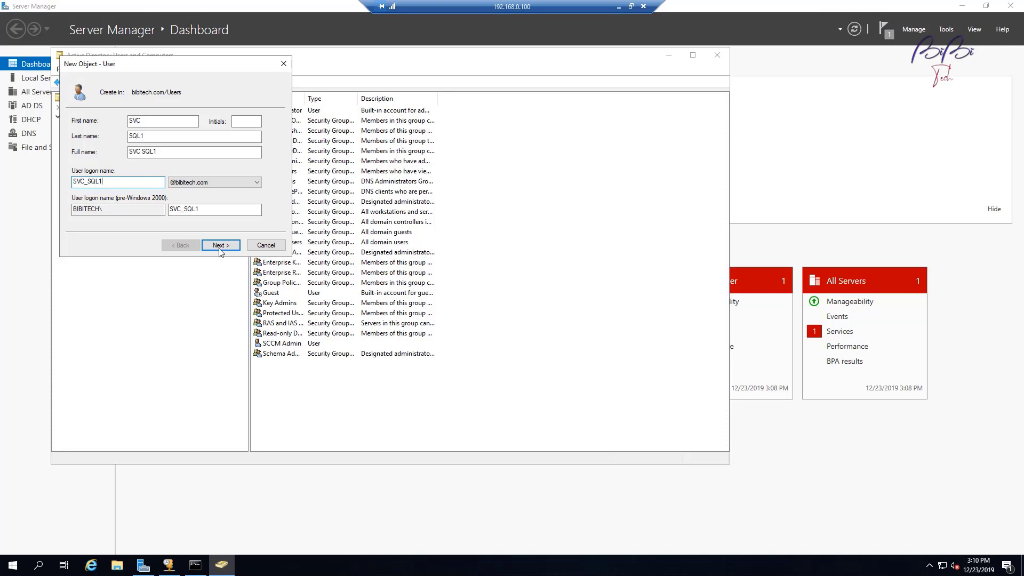
Step: Set SVC SQL1's password to never expire without forced change, finish, and select bibitech.com
{"action": "left_click", "coordinate": [220, 246]}
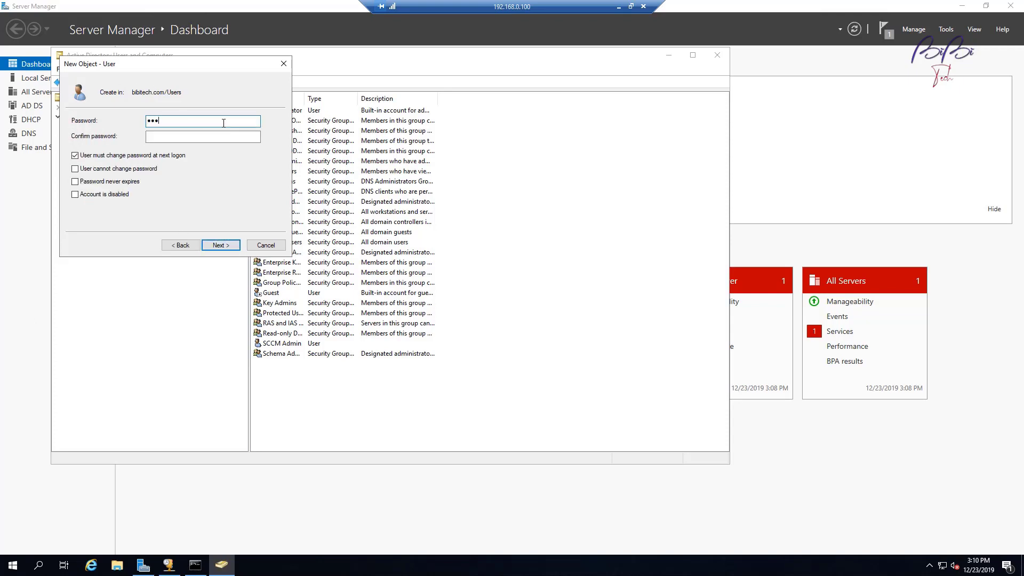
{"action": "left_click", "coordinate": [204, 135]}
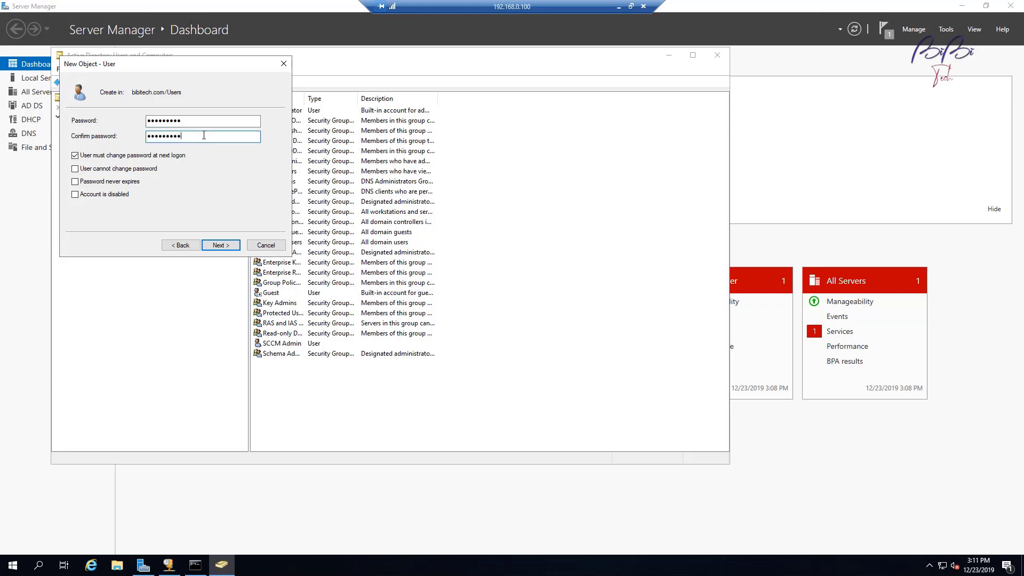
{"action": "left_click", "coordinate": [150, 157]}
{"action": "left_click", "coordinate": [117, 182]}
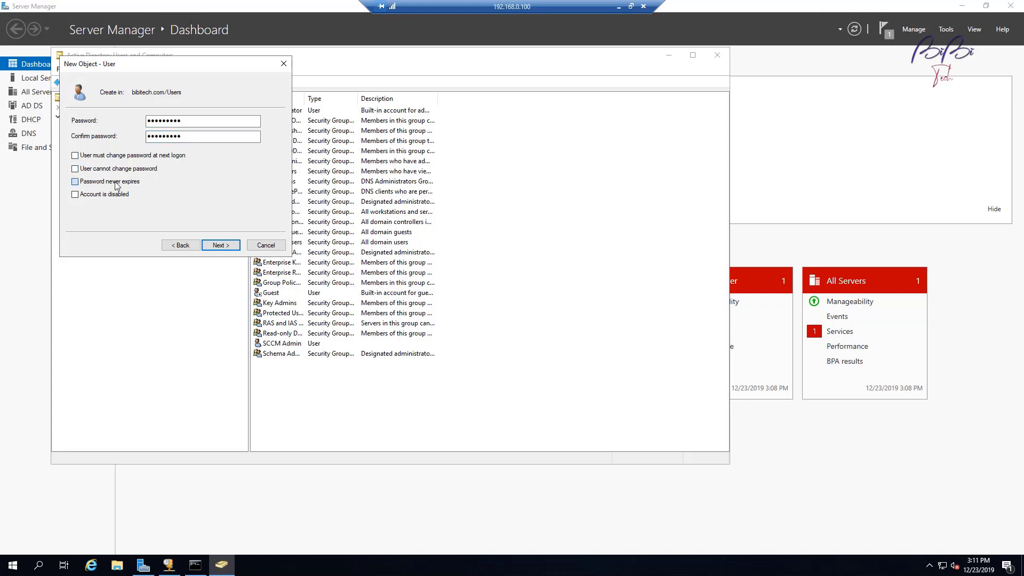
{"action": "left_click", "coordinate": [238, 249]}
{"action": "left_click", "coordinate": [231, 247]}
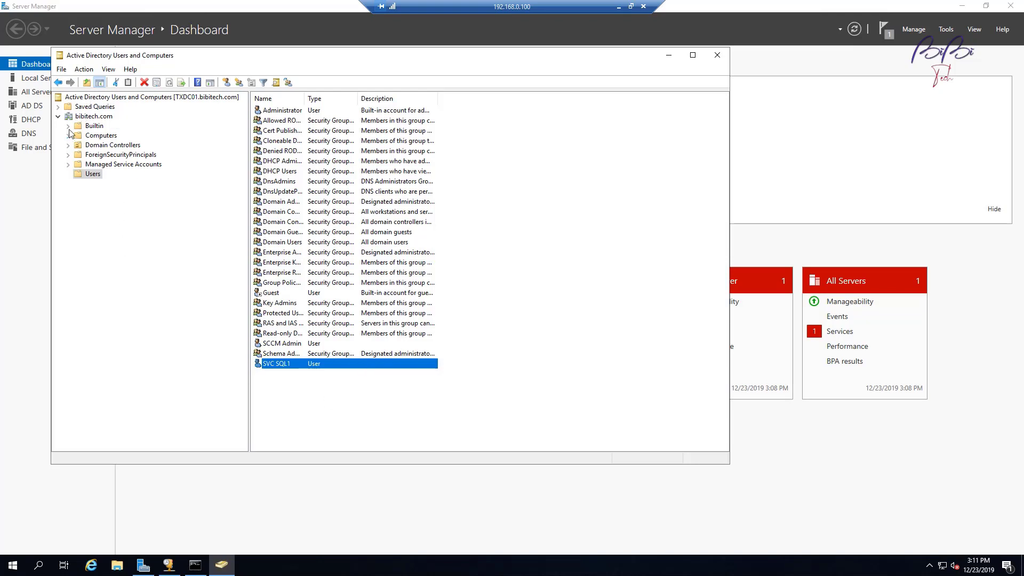
{"action": "left_click", "coordinate": [59, 117]}
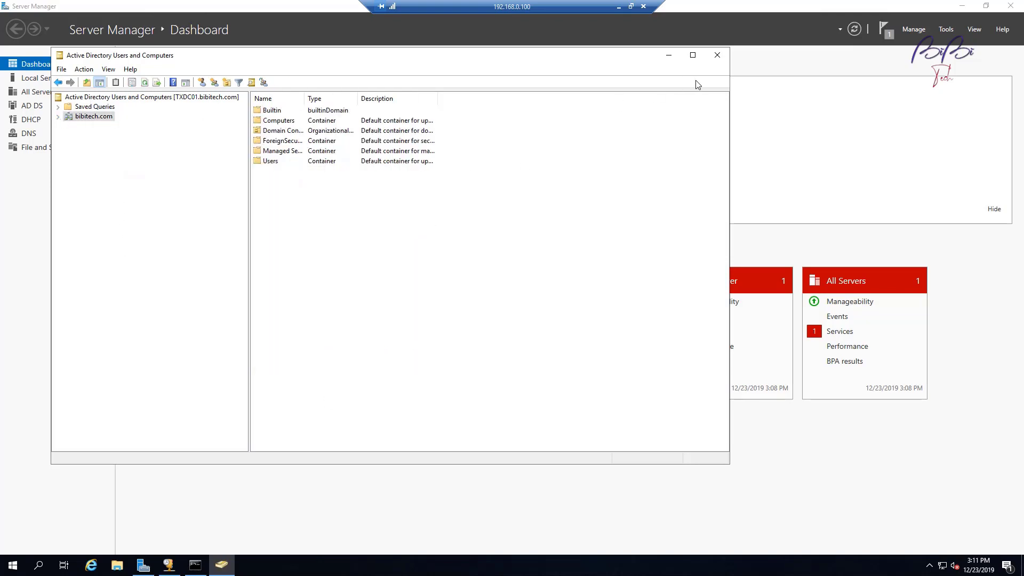
Step: Minimize ADUC, launch Group Policy Management, select bibitech.com under Forest > Domains, and enlarge the window
{"action": "left_click", "coordinate": [670, 56]}
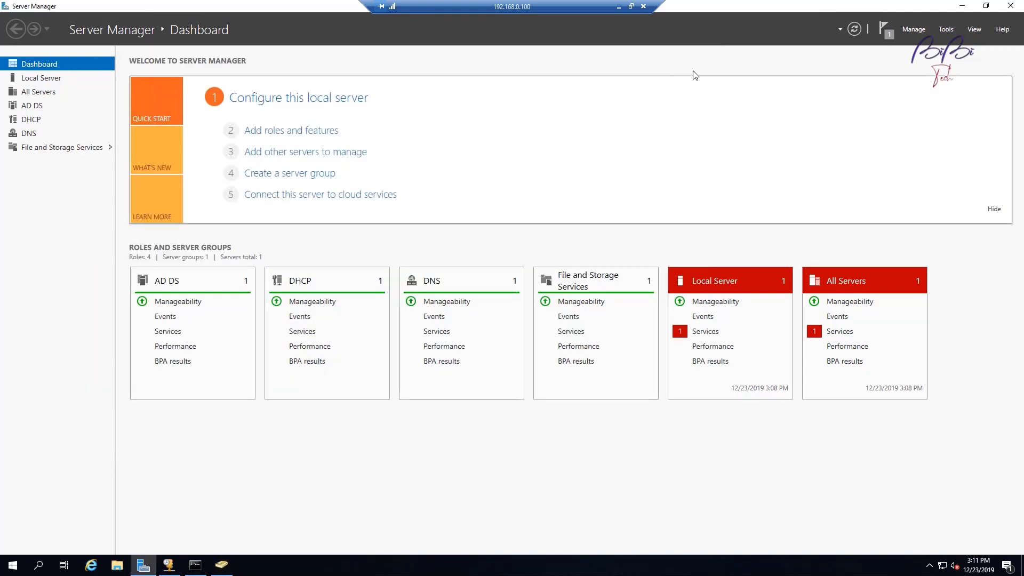
{"action": "left_click", "coordinate": [948, 31]}
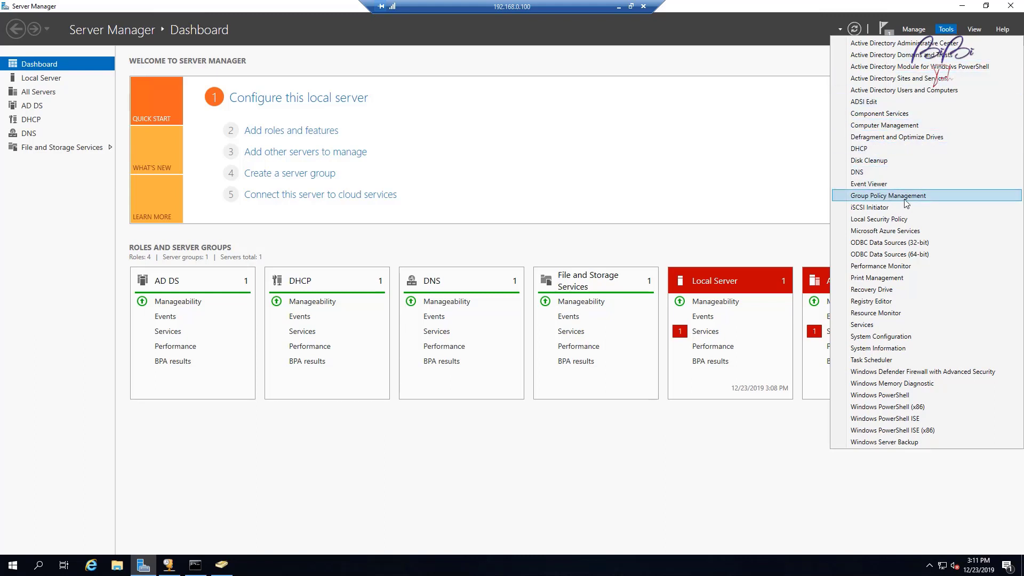
{"action": "left_click", "coordinate": [923, 198]}
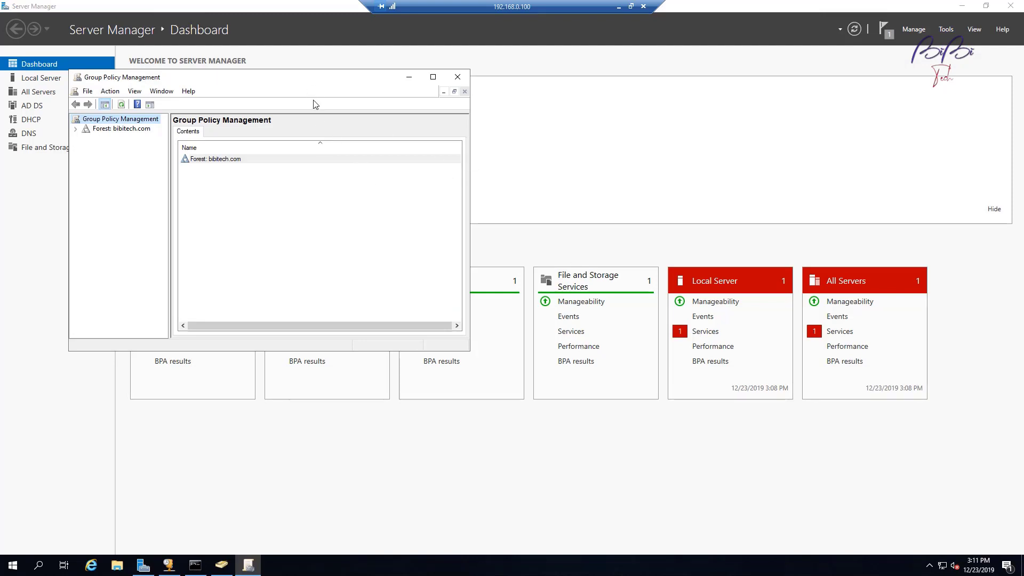
{"action": "left_click", "coordinate": [197, 183]}
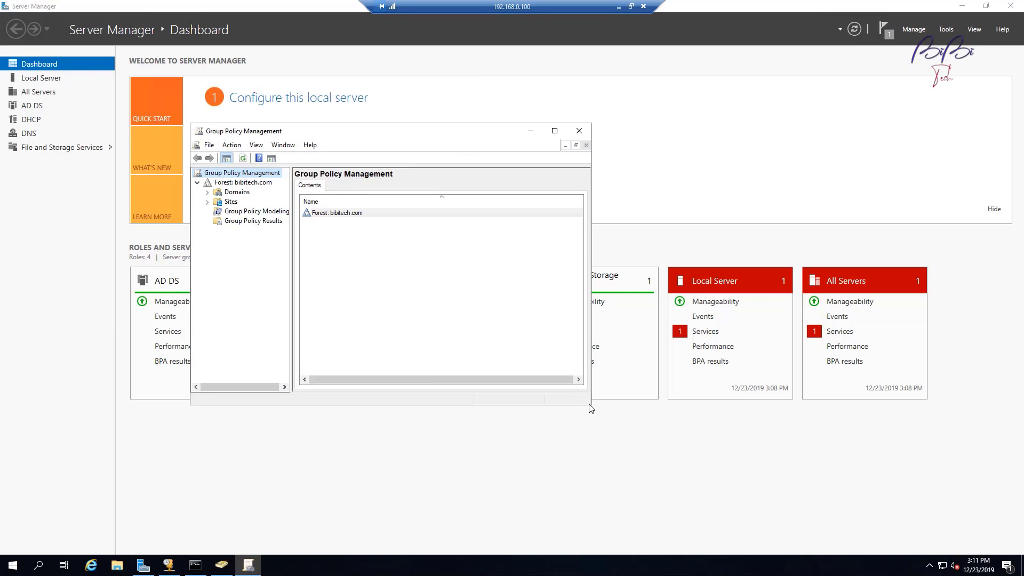
{"action": "left_click", "coordinate": [207, 193]}
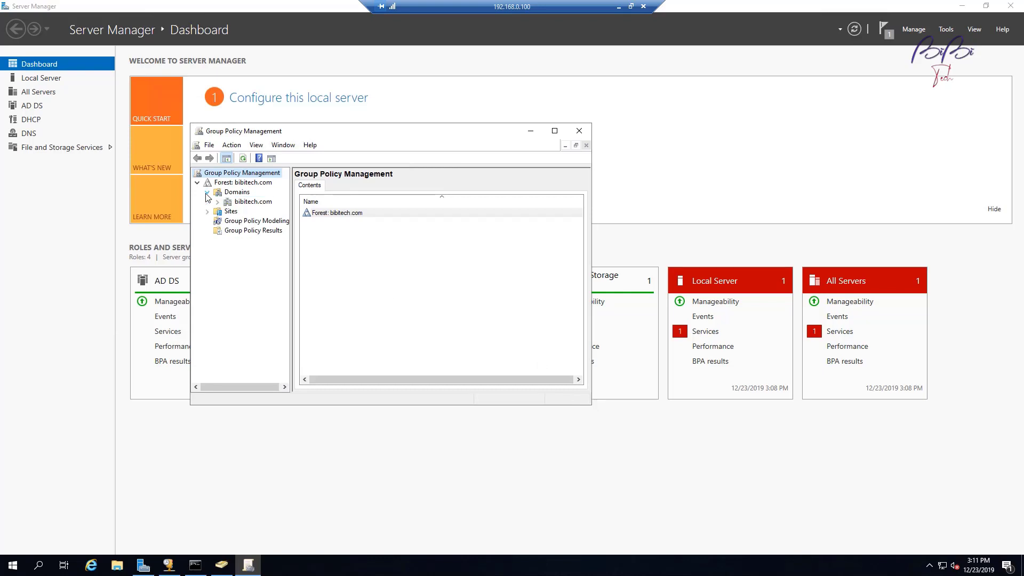
{"action": "left_click", "coordinate": [243, 202]}
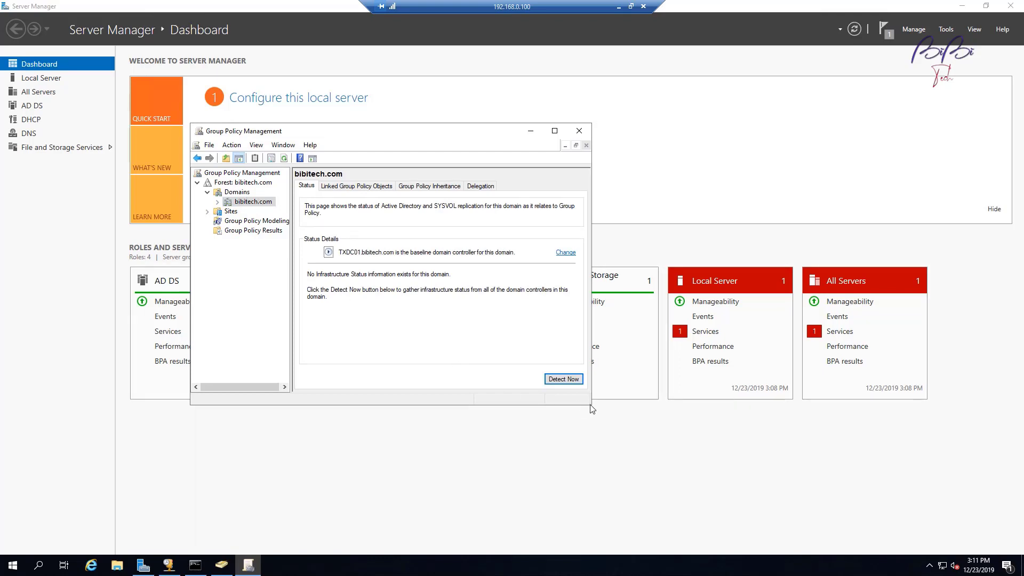
{"action": "left_click_drag", "start_coordinate": [591, 409], "coordinate": [806, 472]}
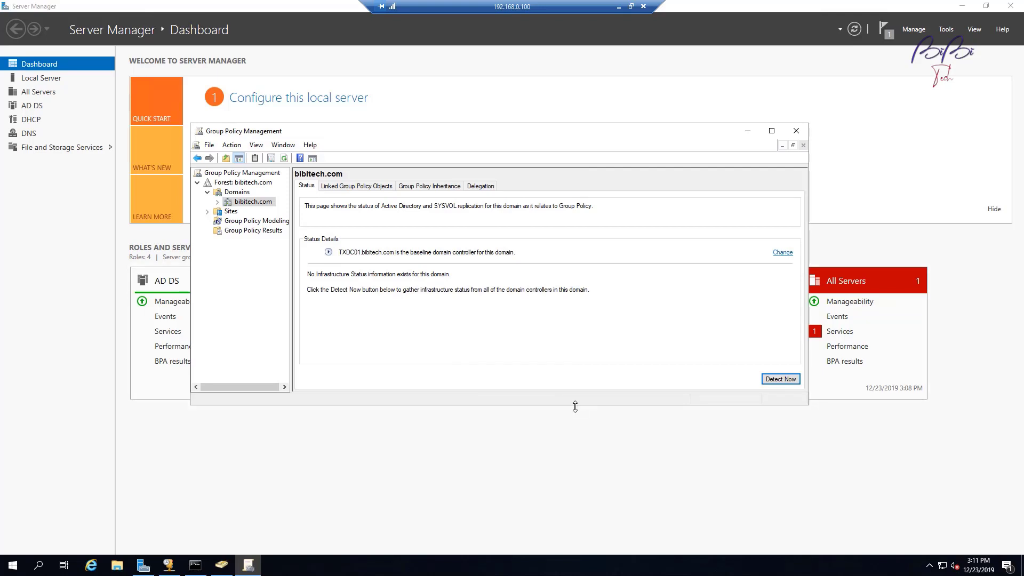
{"action": "left_click_drag", "start_coordinate": [575, 406], "coordinate": [579, 520]}
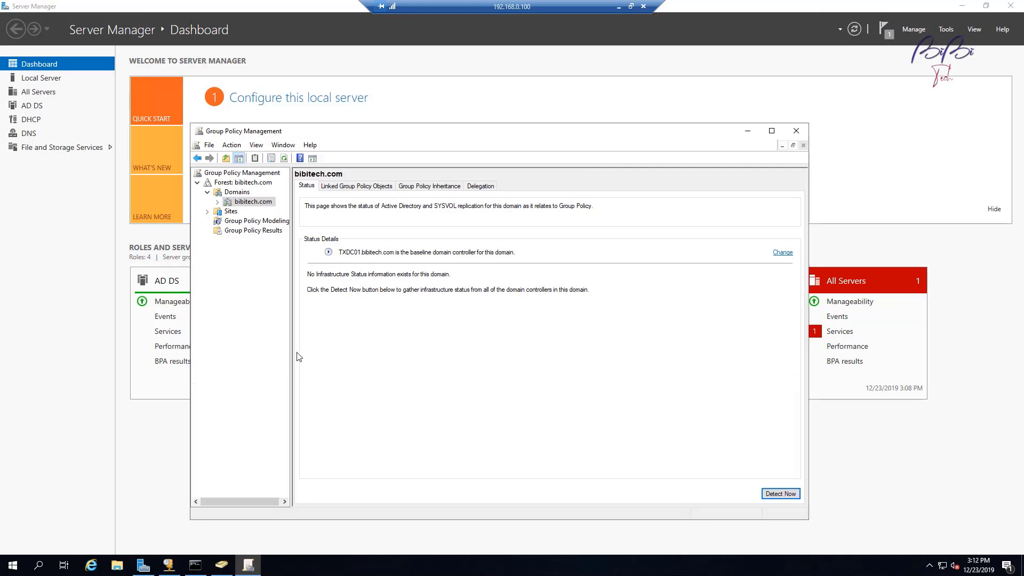
{"action": "left_click_drag", "start_coordinate": [293, 357], "coordinate": [366, 369]}
Step: Create a GPO named 'SCCM Configuration' linked to the bibitech.com domain
{"action": "right_click", "coordinate": [252, 206]}
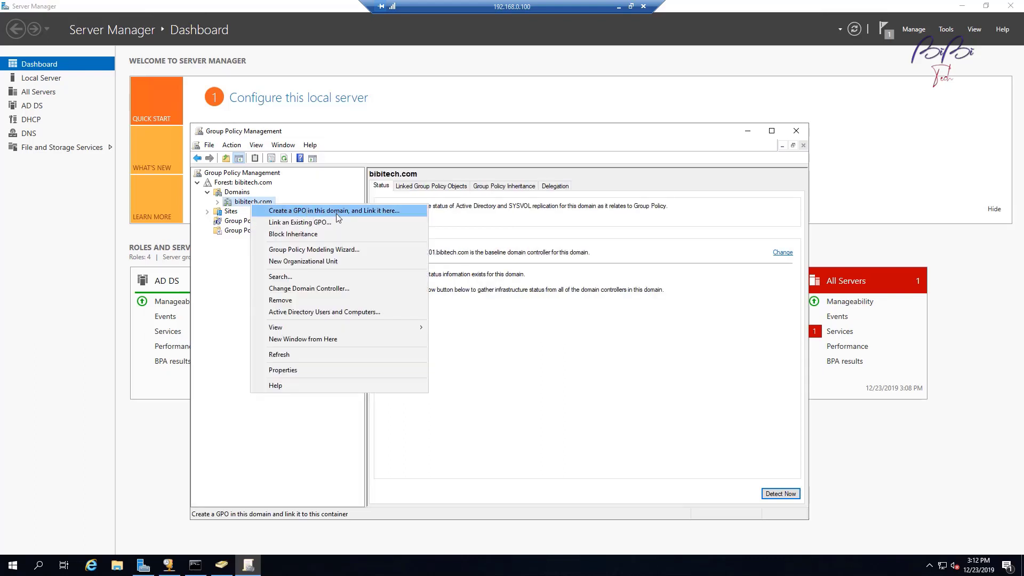
{"action": "left_click", "coordinate": [357, 211]}
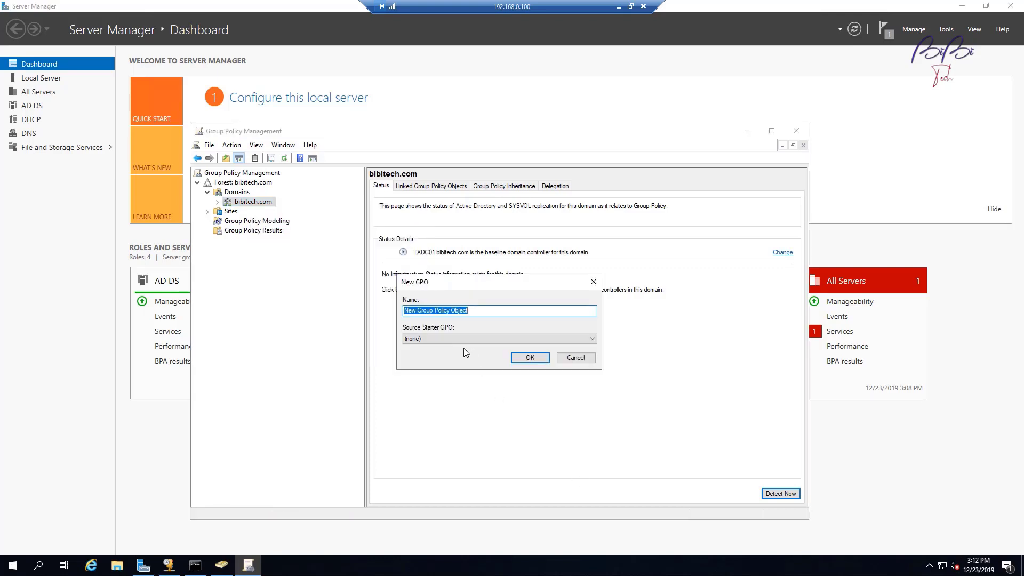
{"action": "type", "text": "SCCM COnf"}
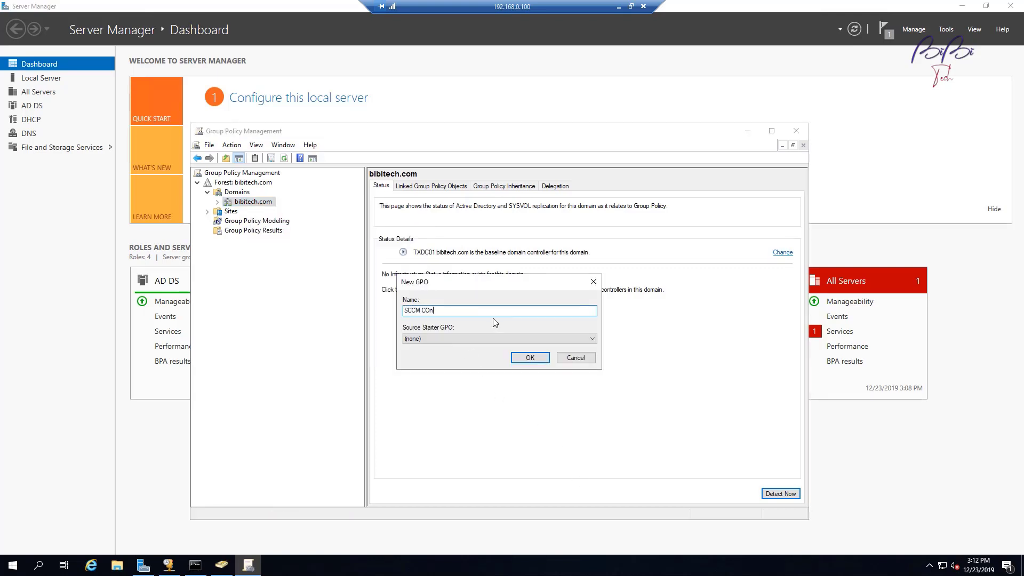
{"action": "key", "text": "BackSpace"}
{"action": "type", "text": "Configuration"}
{"action": "left_click", "coordinate": [530, 358]}
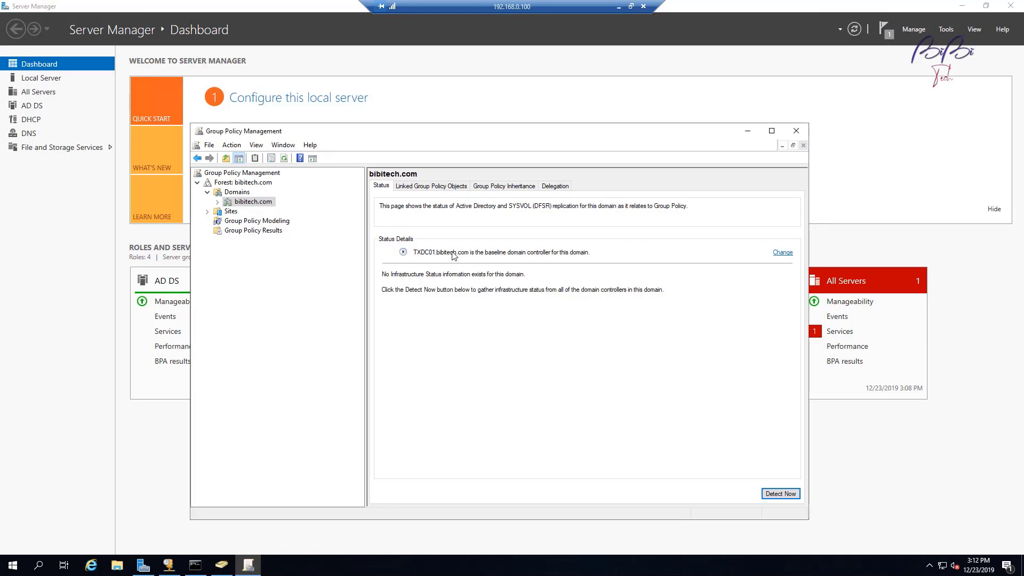
Step: Expand bibitech.com and select the SCCM Configuration GPO link
{"action": "right_click", "coordinate": [258, 203]}
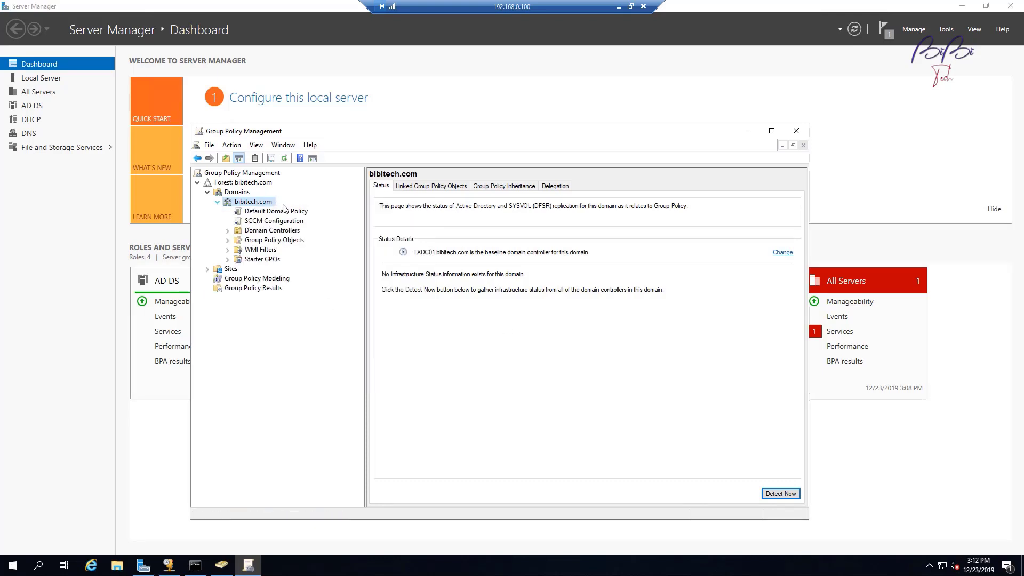
{"action": "left_click", "coordinate": [218, 202]}
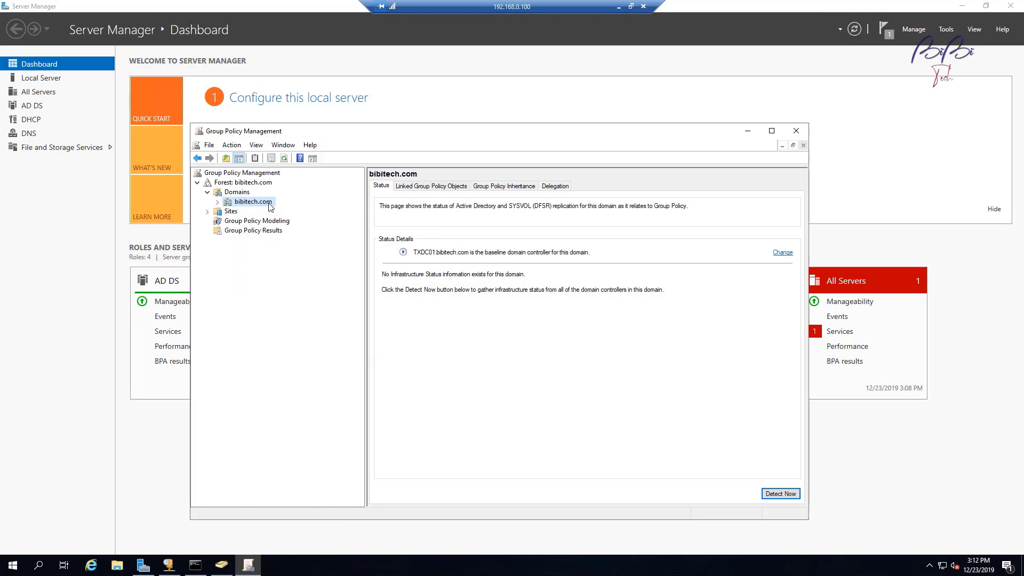
{"action": "left_click", "coordinate": [219, 203]}
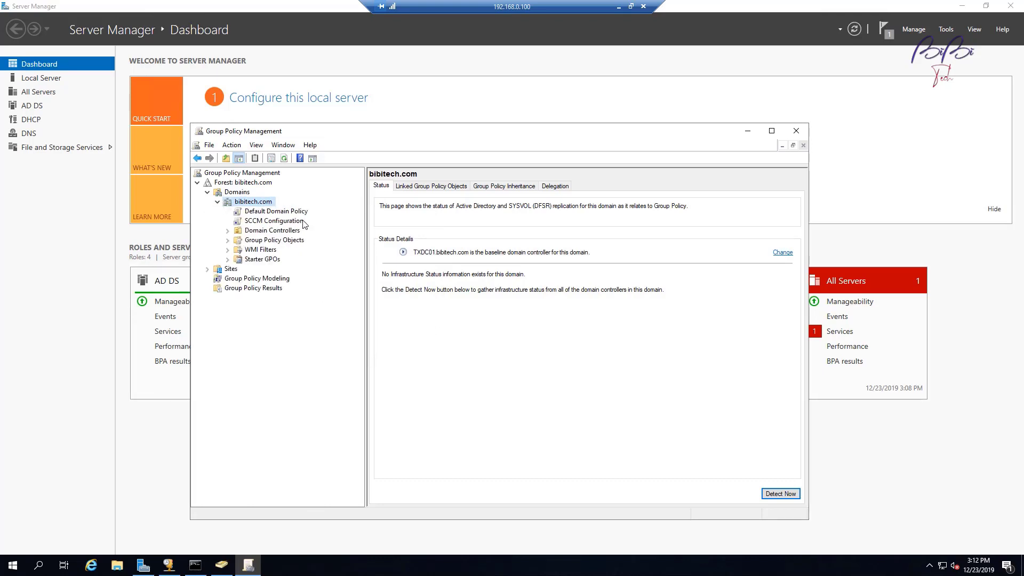
{"action": "left_click", "coordinate": [274, 222]}
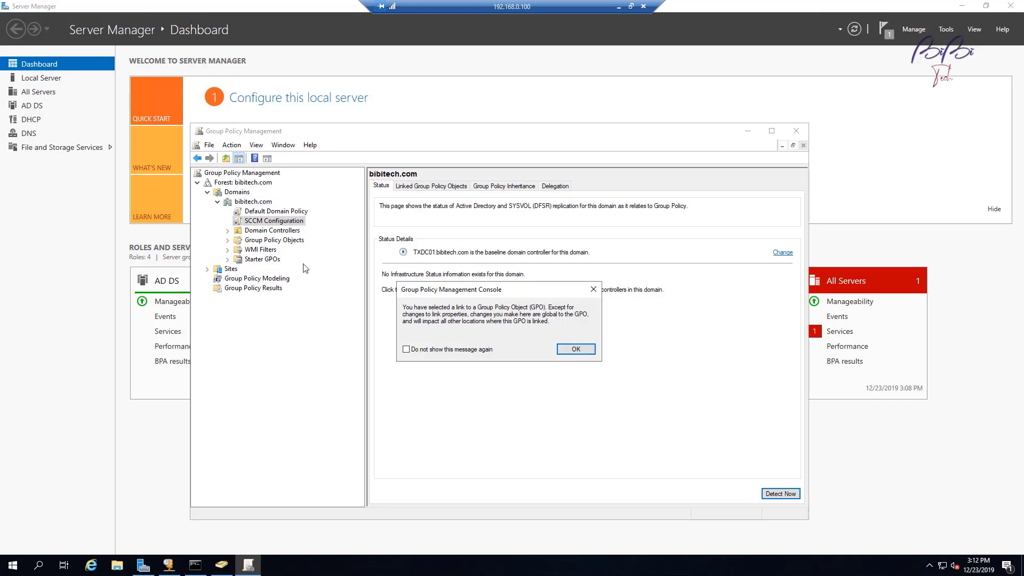
Step: Dismiss the link notice, open SCCM Configuration in the policy editor and enlarge the window
{"action": "left_click", "coordinate": [576, 350]}
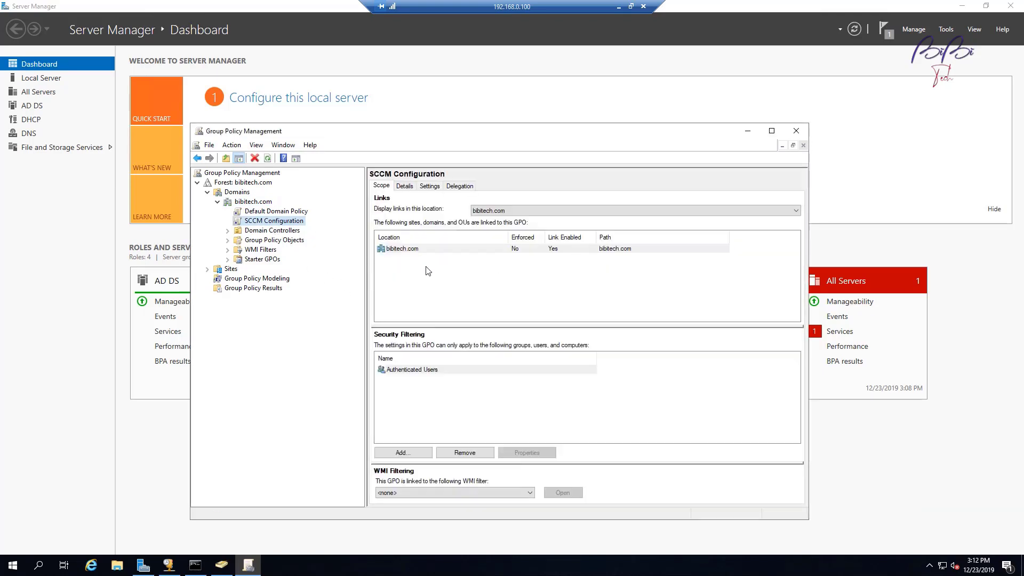
{"action": "right_click", "coordinate": [263, 220]}
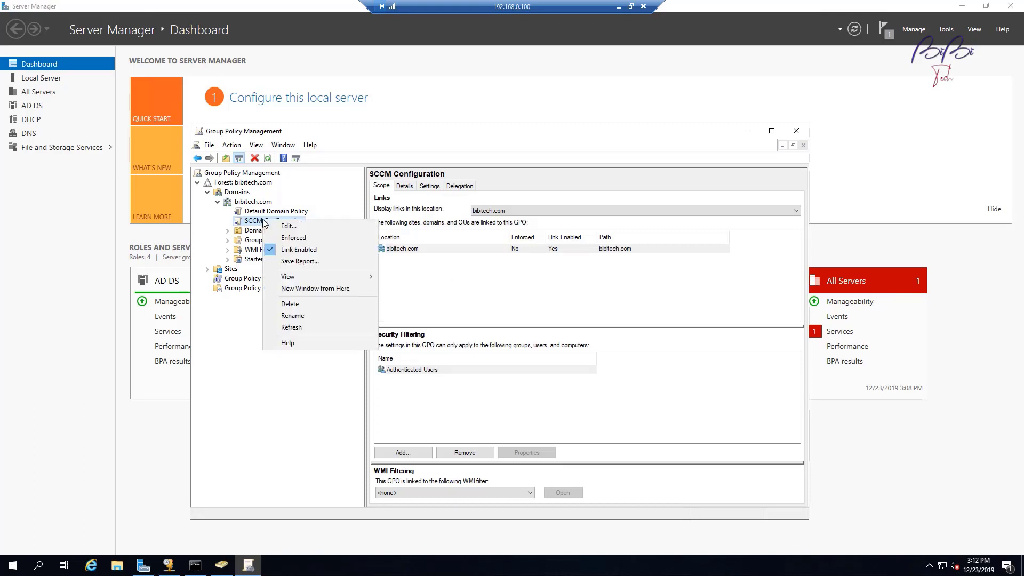
{"action": "left_click", "coordinate": [288, 226]}
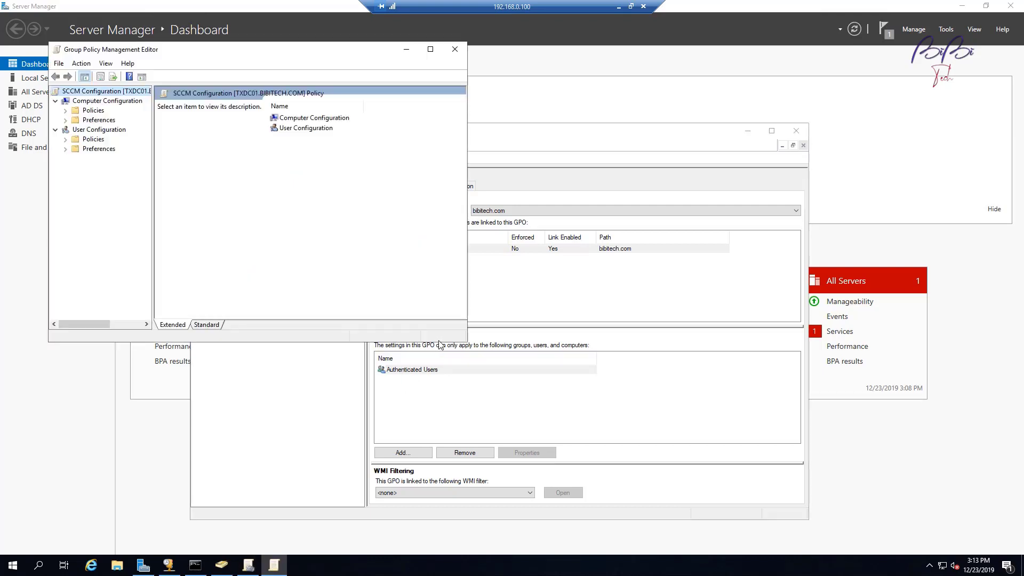
{"action": "left_click_drag", "start_coordinate": [441, 341], "coordinate": [494, 532]}
{"action": "left_click_drag", "start_coordinate": [554, 431], "coordinate": [772, 431]}
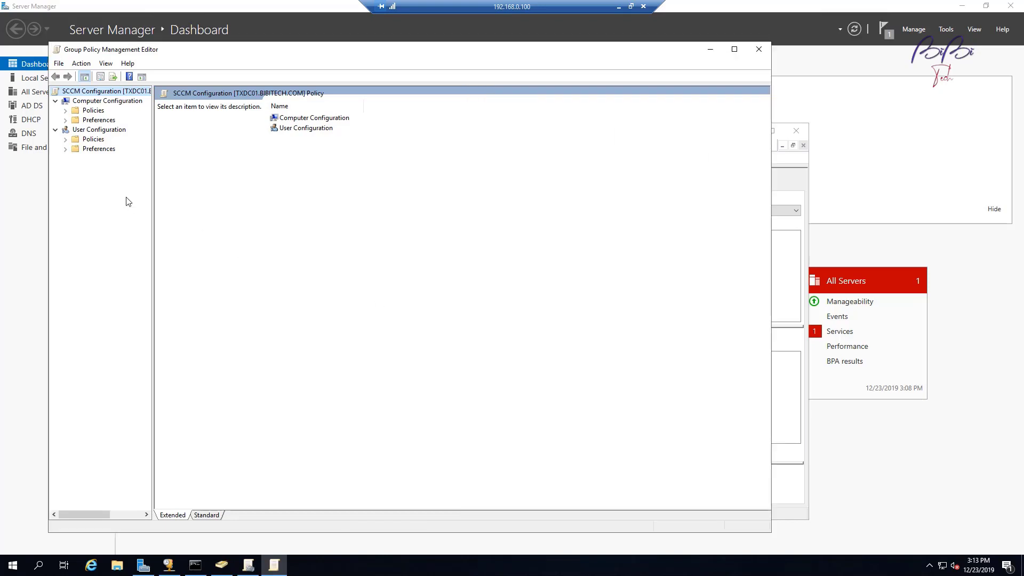
Step: Navigate Computer Policies > Windows Settings > Security Settings > Windows Defender Firewall to Inbound Rules
{"action": "left_click", "coordinate": [92, 111]}
{"action": "left_click", "coordinate": [66, 111]}
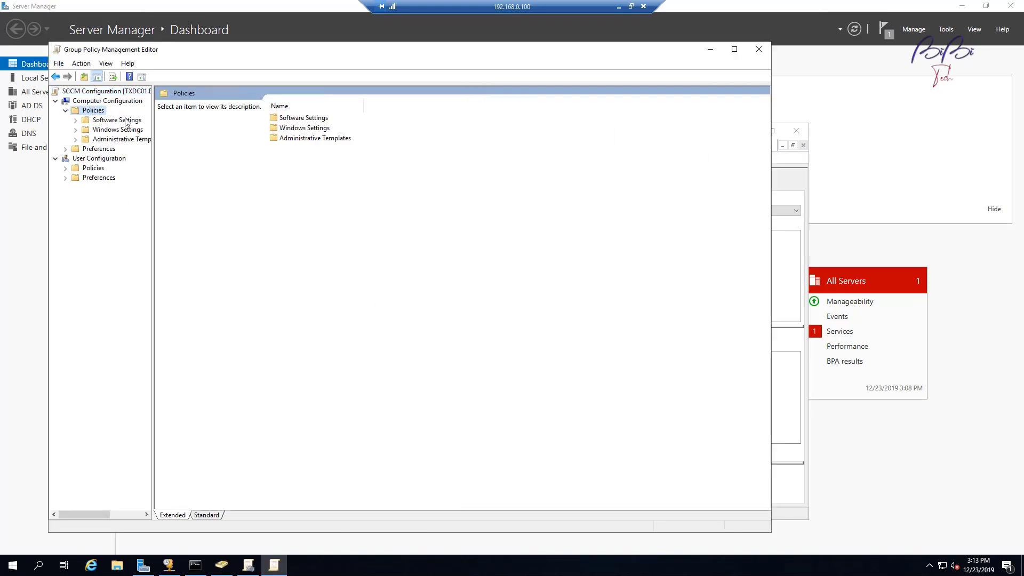
{"action": "left_click", "coordinate": [75, 130]}
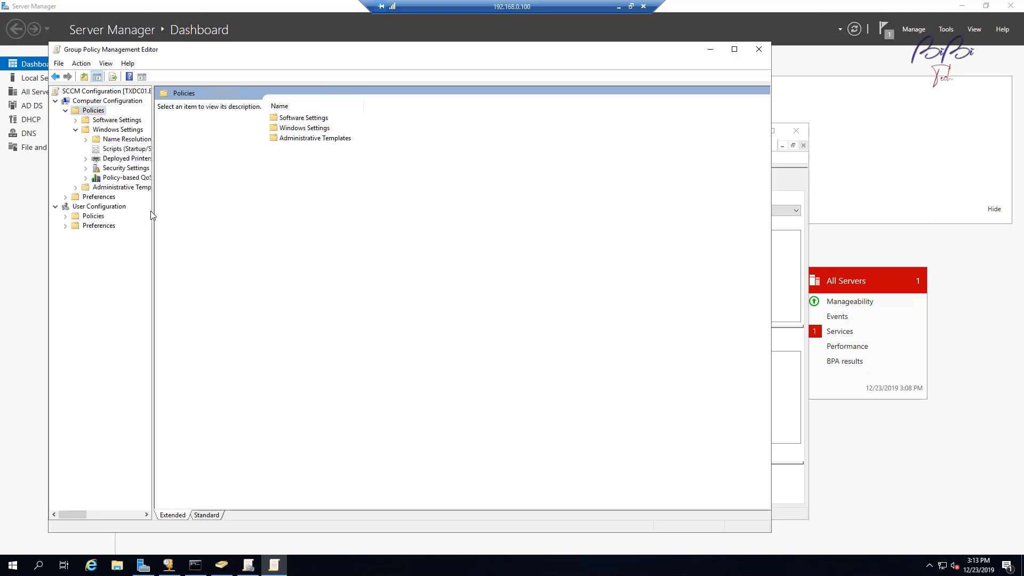
{"action": "left_click_drag", "start_coordinate": [155, 214], "coordinate": [309, 214]}
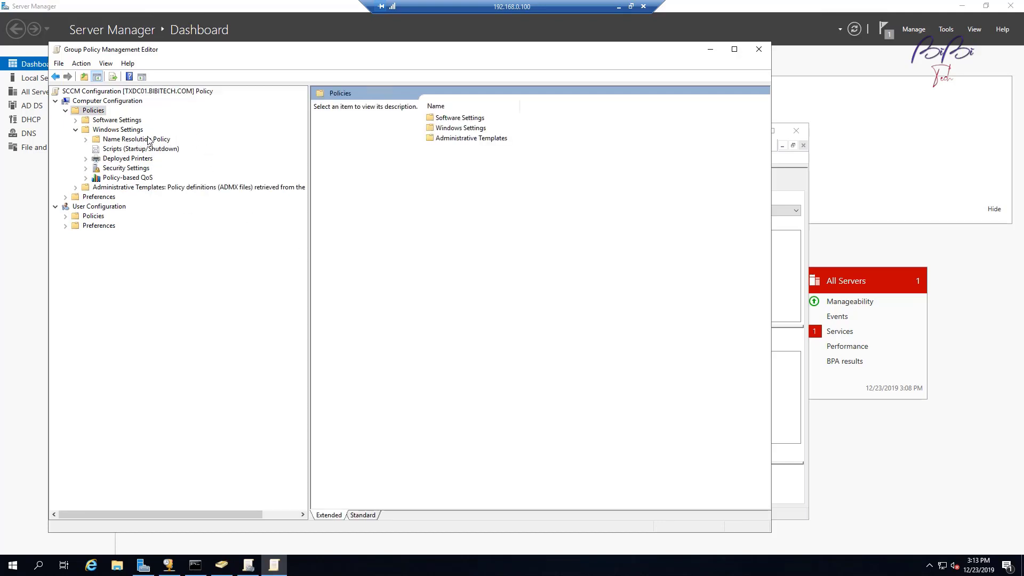
{"action": "left_click", "coordinate": [136, 169]}
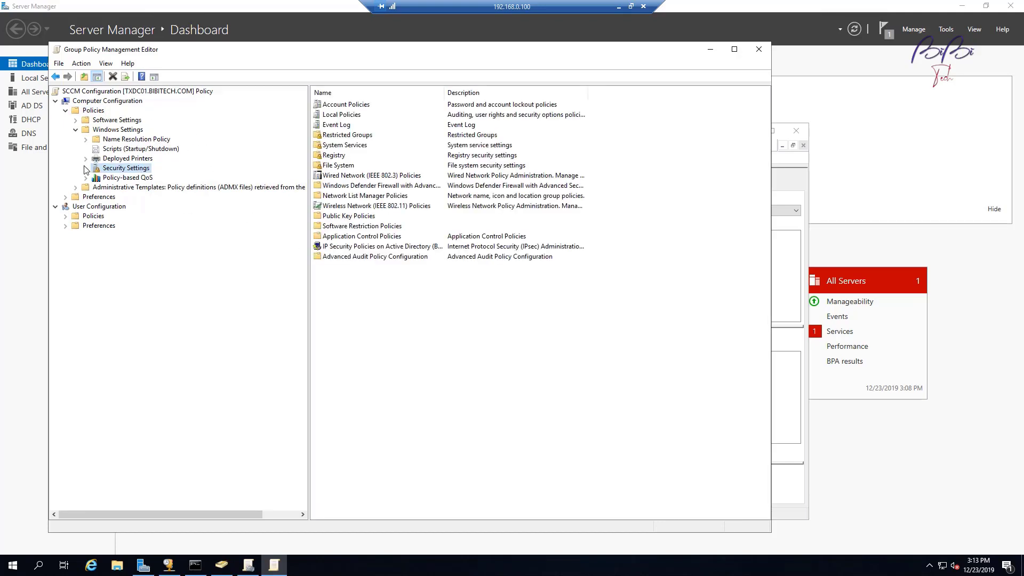
{"action": "double_click", "coordinate": [136, 169]}
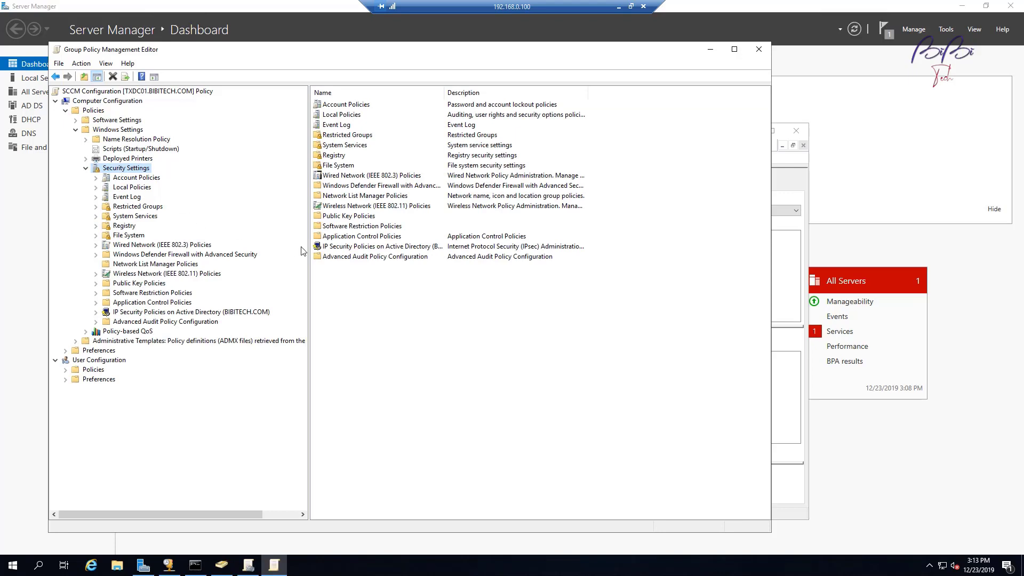
{"action": "left_click", "coordinate": [177, 255]}
{"action": "left_click", "coordinate": [95, 255]}
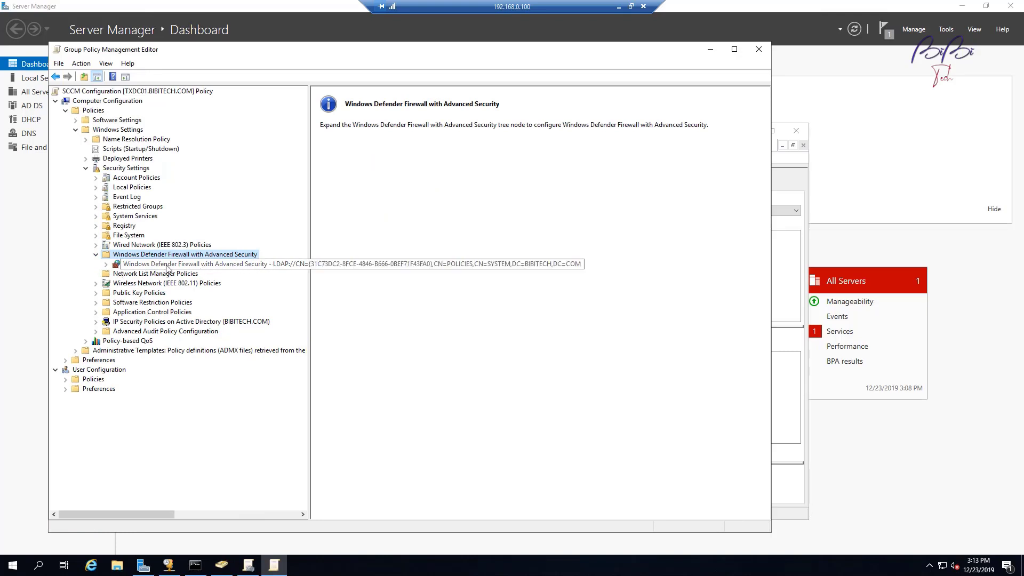
{"action": "left_click", "coordinate": [167, 265]}
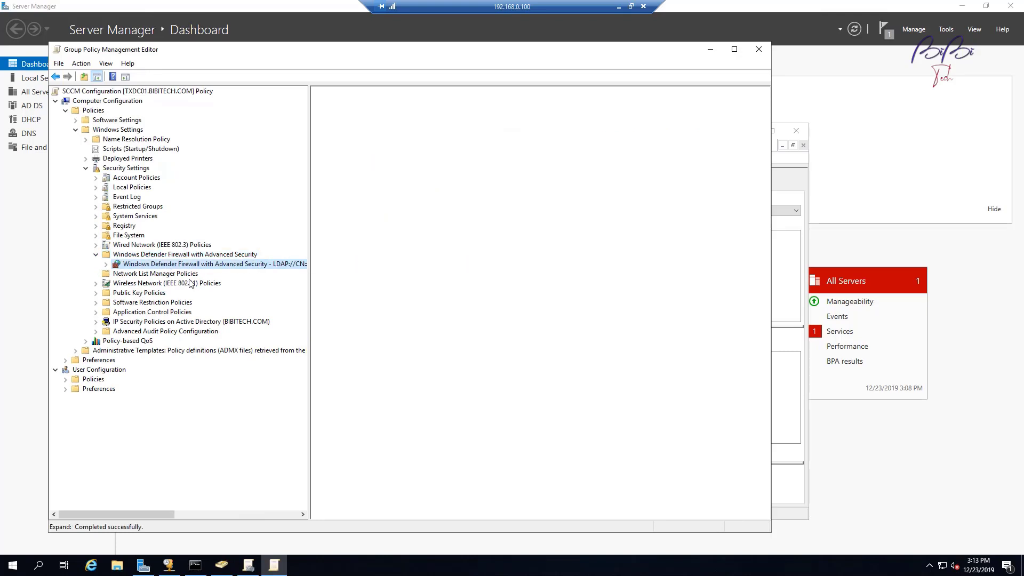
{"action": "left_click", "coordinate": [106, 264]}
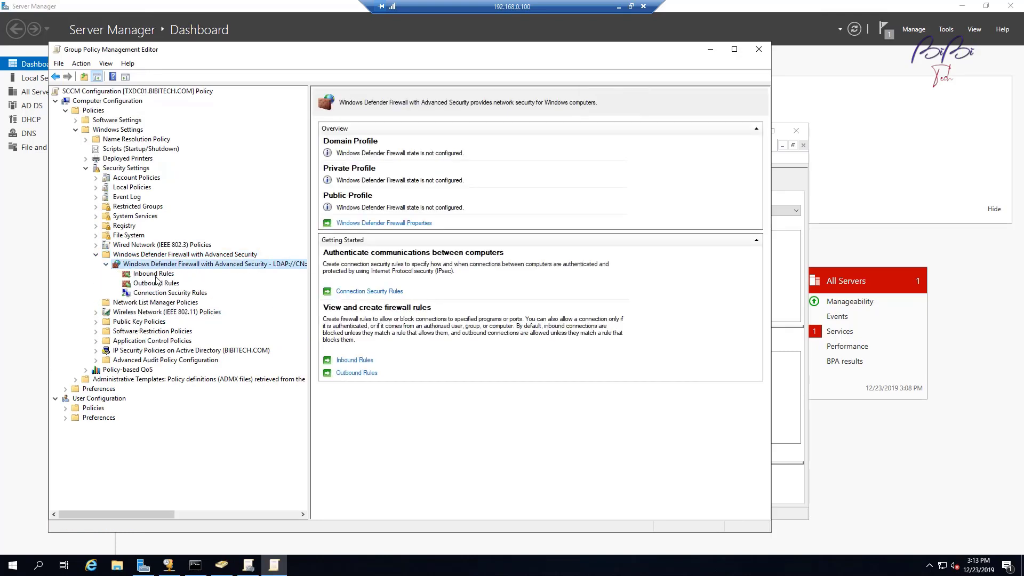
{"action": "left_click", "coordinate": [159, 274]}
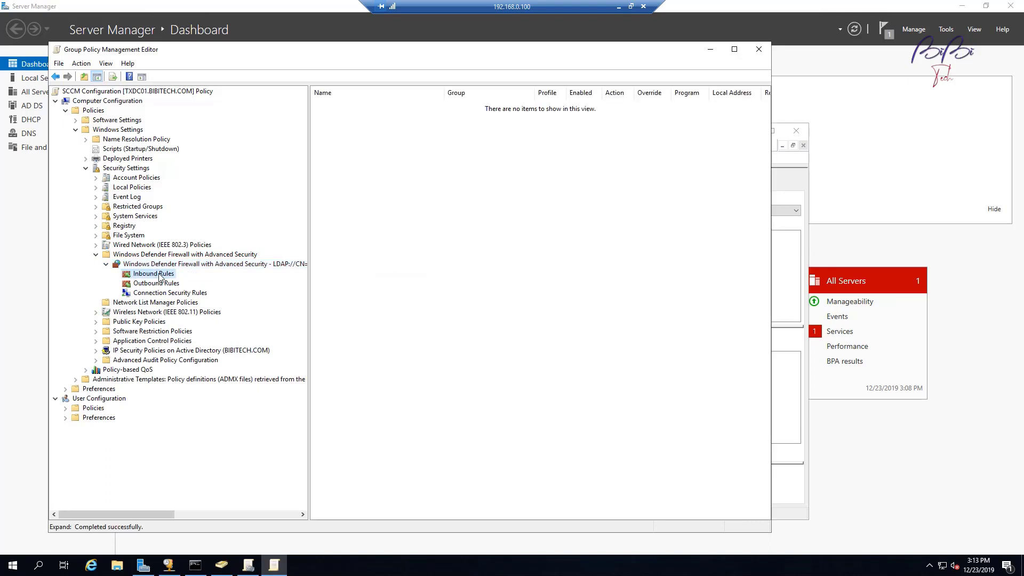
Step: Start a predefined File and Printer Sharing inbound rule and accept all nine rules
{"action": "right_click", "coordinate": [159, 274]}
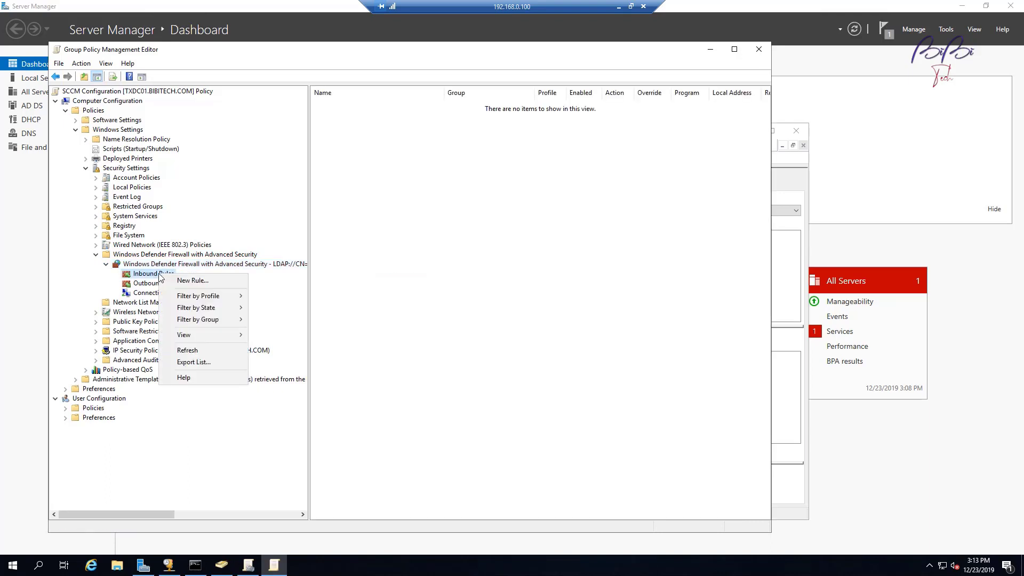
{"action": "left_click", "coordinate": [197, 284]}
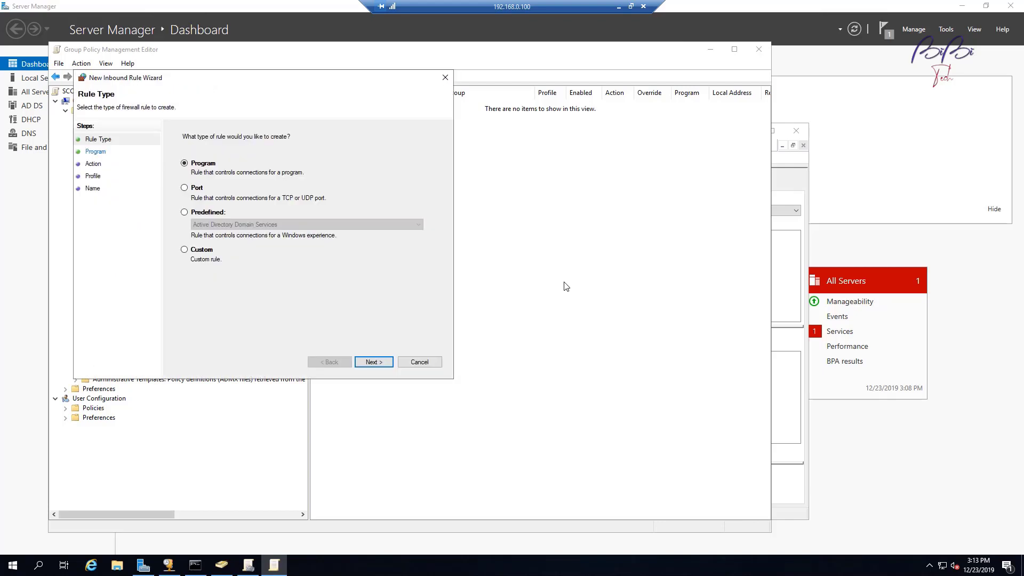
{"action": "left_click", "coordinate": [198, 216]}
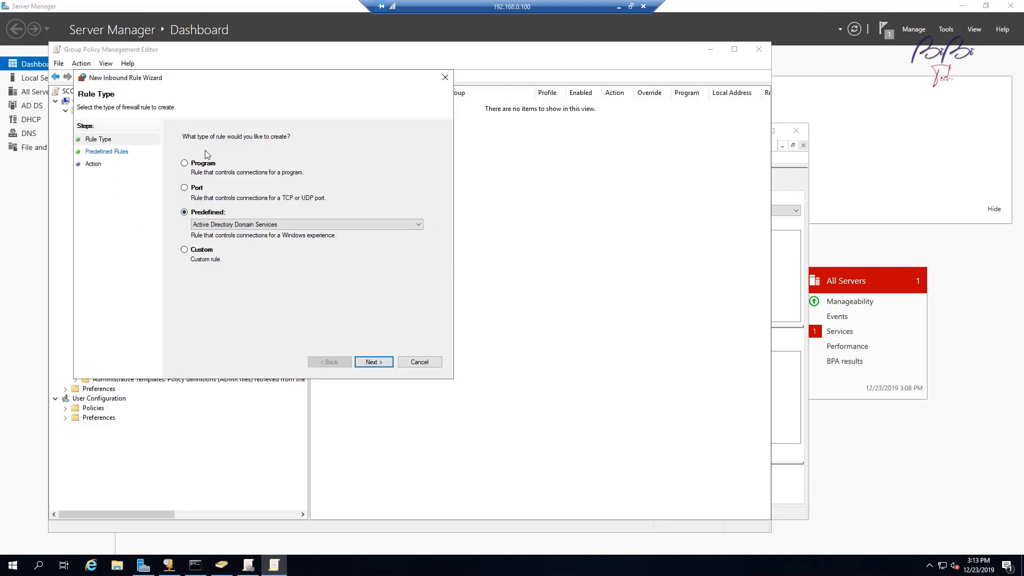
{"action": "left_click", "coordinate": [280, 224]}
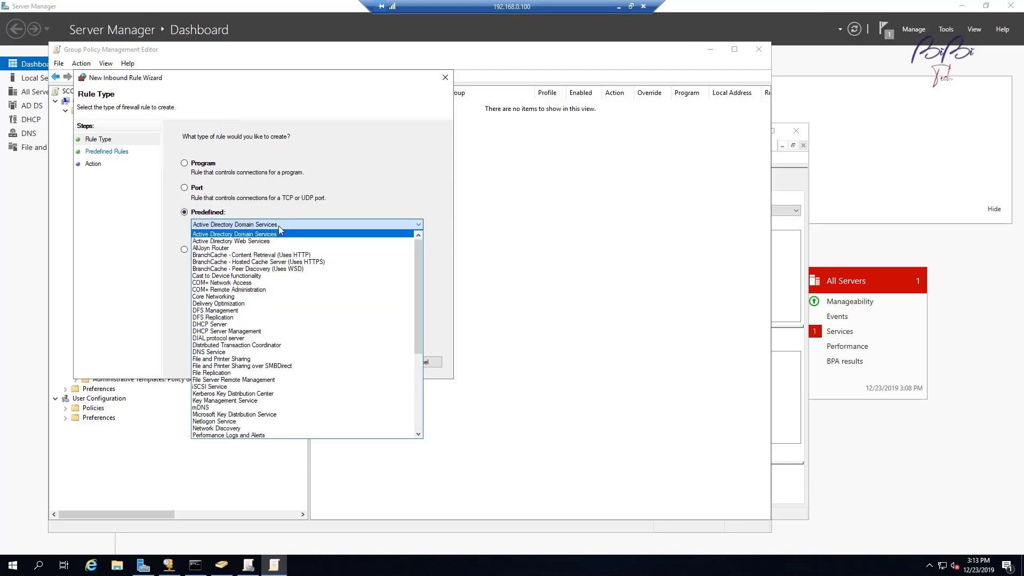
{"action": "key", "text": "f"}
{"action": "key", "text": "i"}
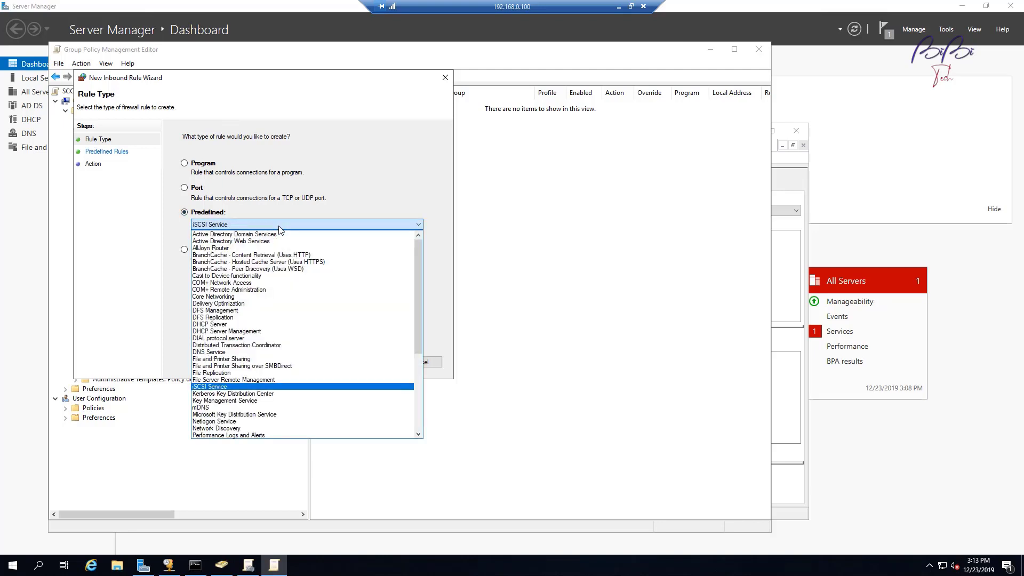
{"action": "left_click", "coordinate": [292, 359]}
{"action": "left_click", "coordinate": [373, 362]}
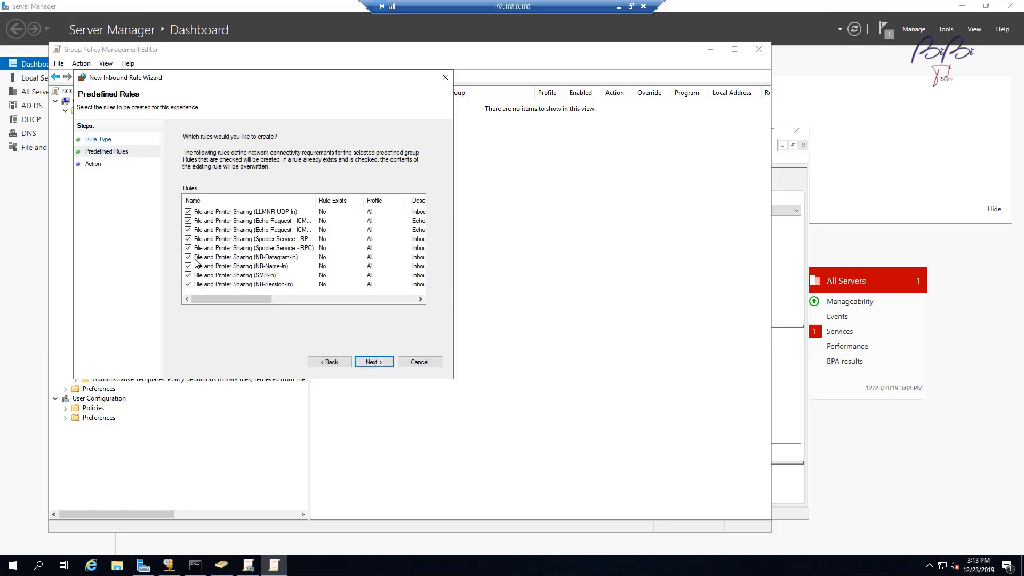
{"action": "left_click", "coordinate": [374, 361]}
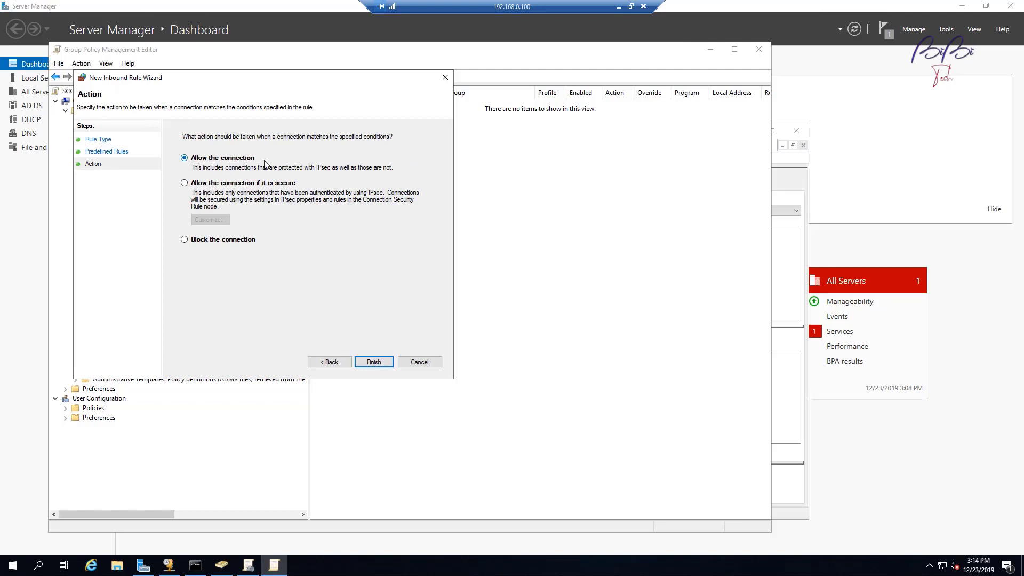
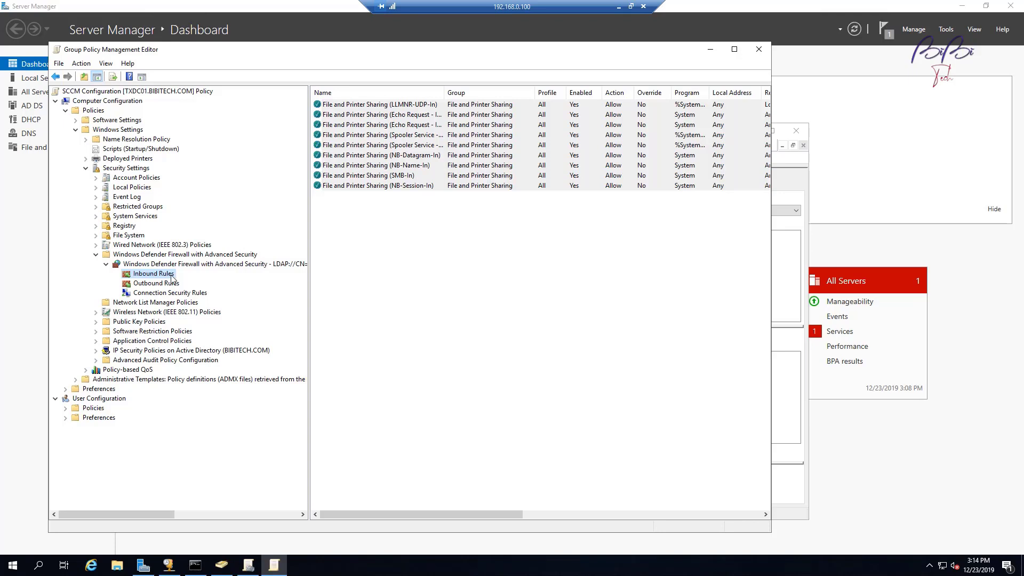
Step: Add the three predefined Windows Management Instrumentation (WMI) inbound rules, allowing connections
{"action": "right_click", "coordinate": [172, 278]}
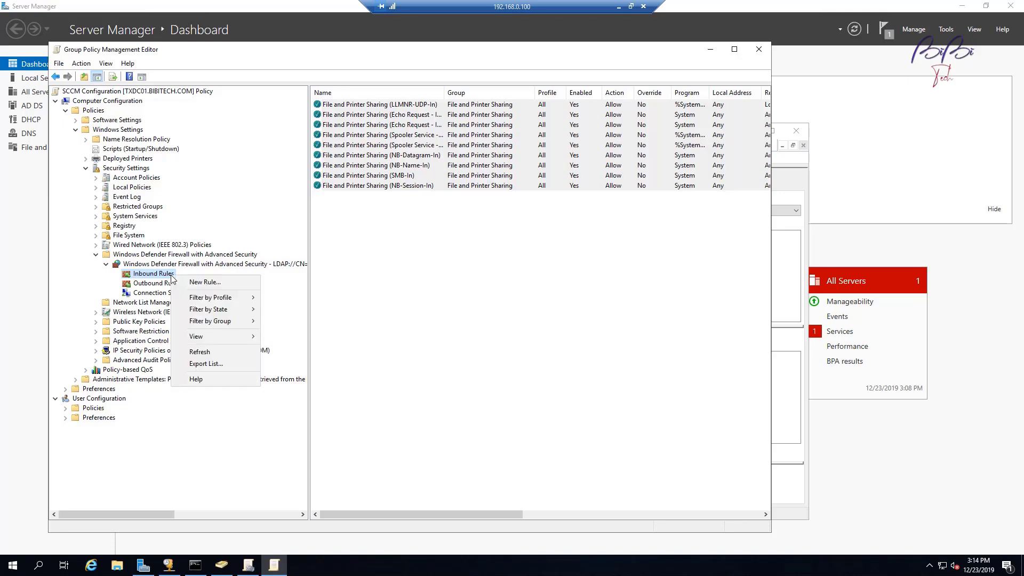
{"action": "left_click", "coordinate": [232, 287]}
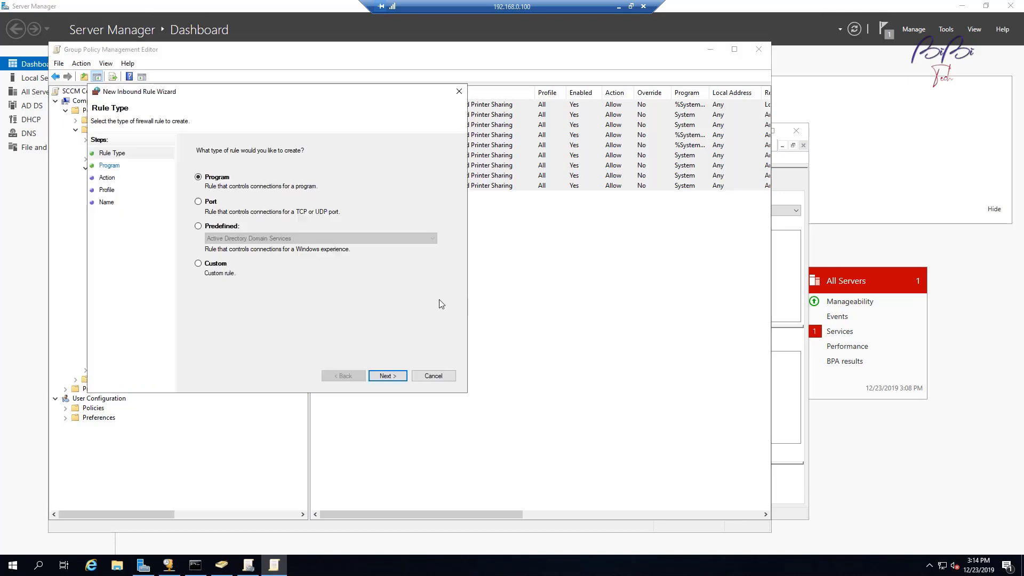
{"action": "left_click", "coordinate": [229, 228]}
{"action": "left_click", "coordinate": [244, 238]}
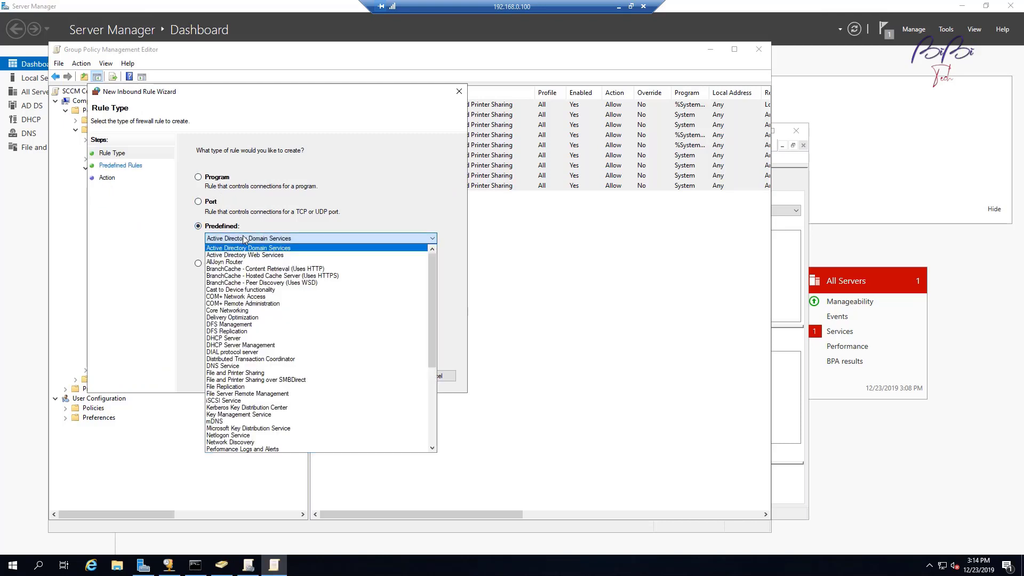
{"action": "key", "text": "i"}
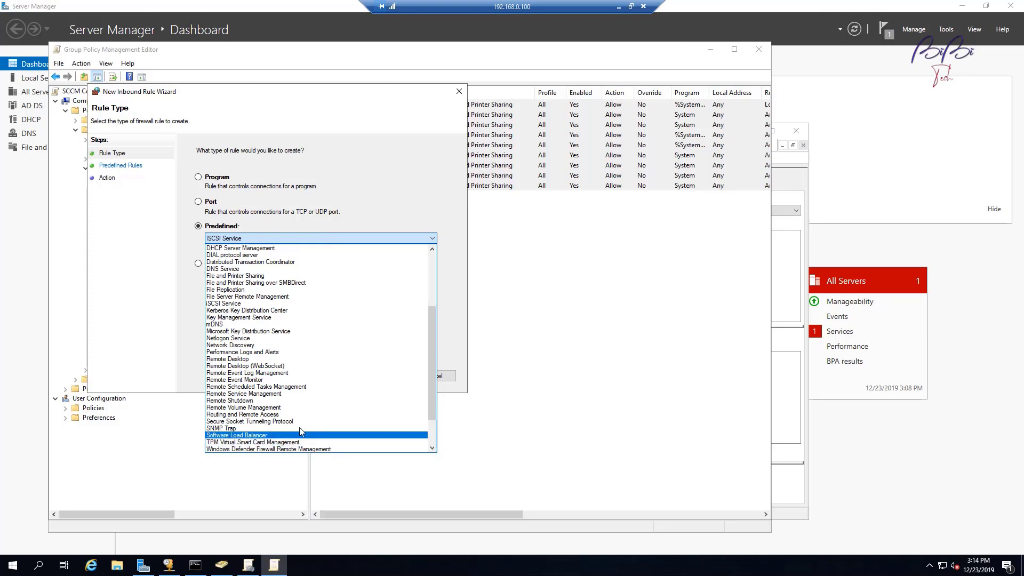
{"action": "scroll", "coordinate": [300, 427], "scroll_direction": "down", "scroll_amount": 1}
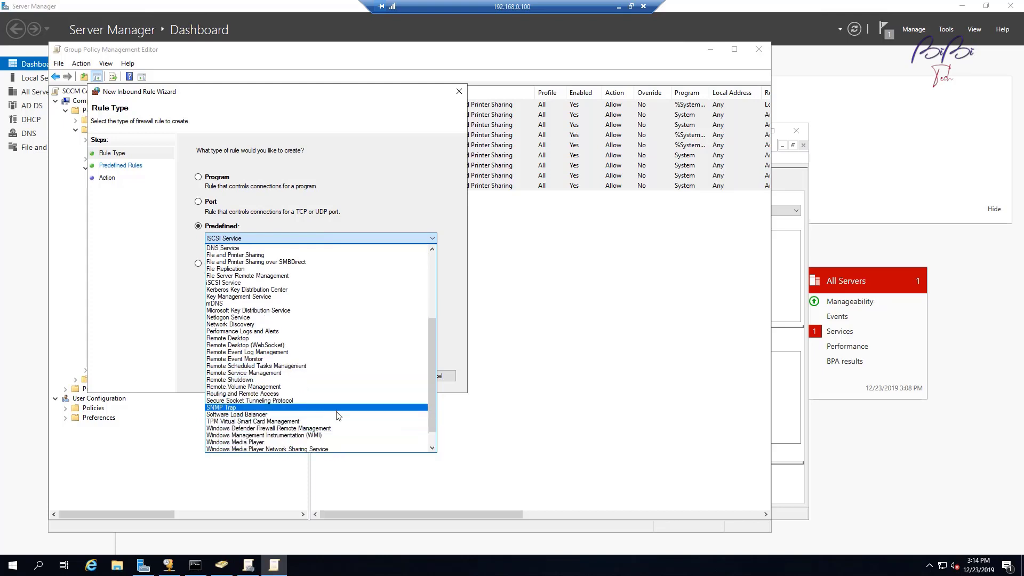
{"action": "left_click", "coordinate": [245, 436]}
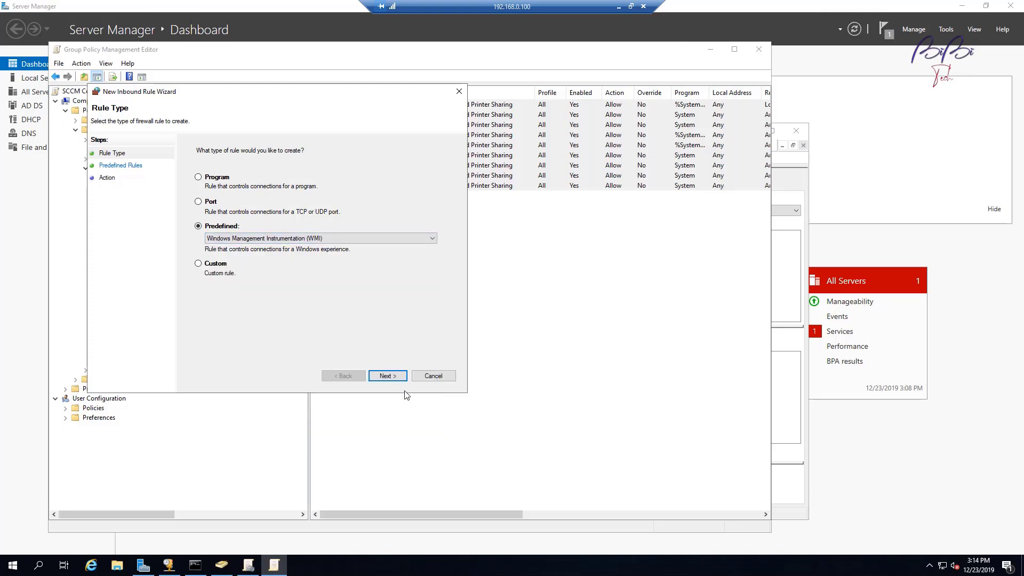
{"action": "left_click", "coordinate": [393, 376]}
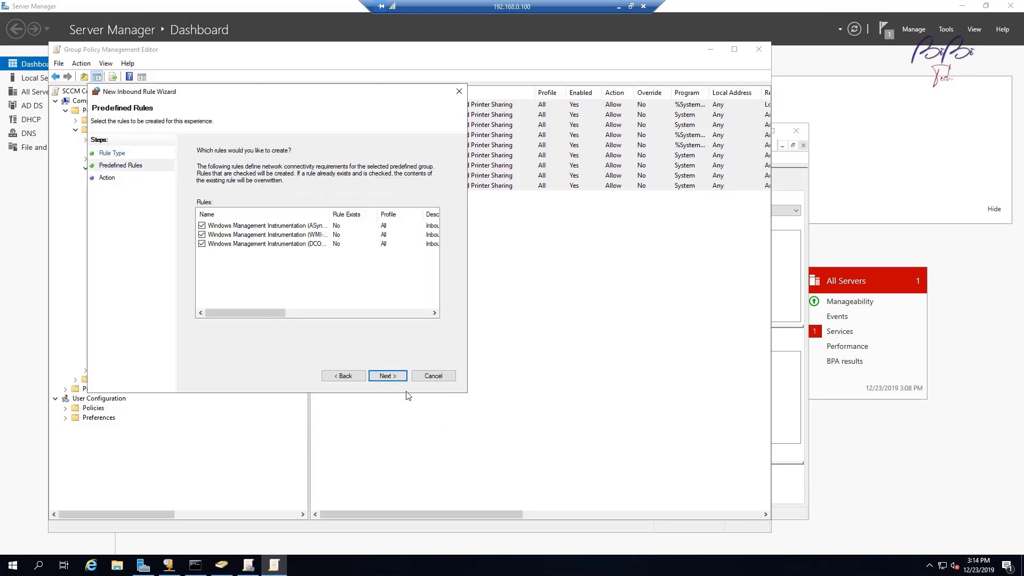
{"action": "left_click", "coordinate": [398, 376]}
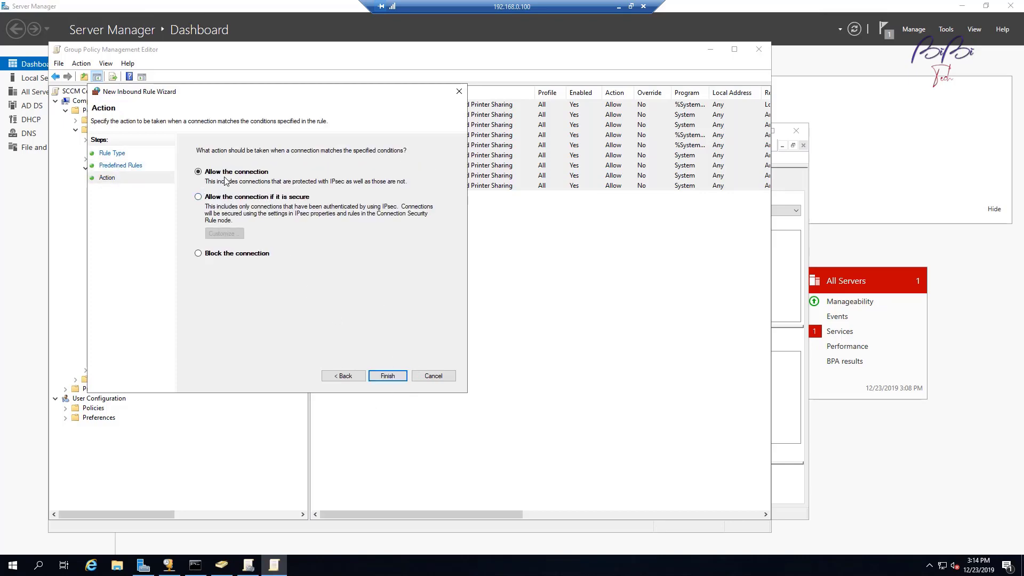
{"action": "left_click", "coordinate": [395, 380]}
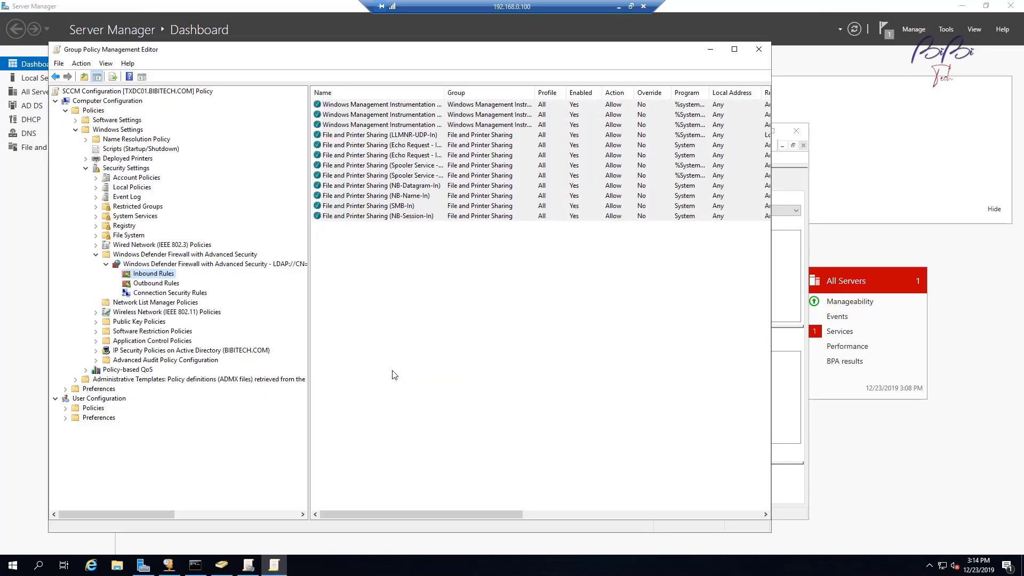
{"action": "left_click", "coordinate": [159, 283]}
Step: Add the seven predefined File and Printer Sharing outbound rules set to allow connections
{"action": "right_click", "coordinate": [163, 285]}
{"action": "left_click", "coordinate": [197, 292]}
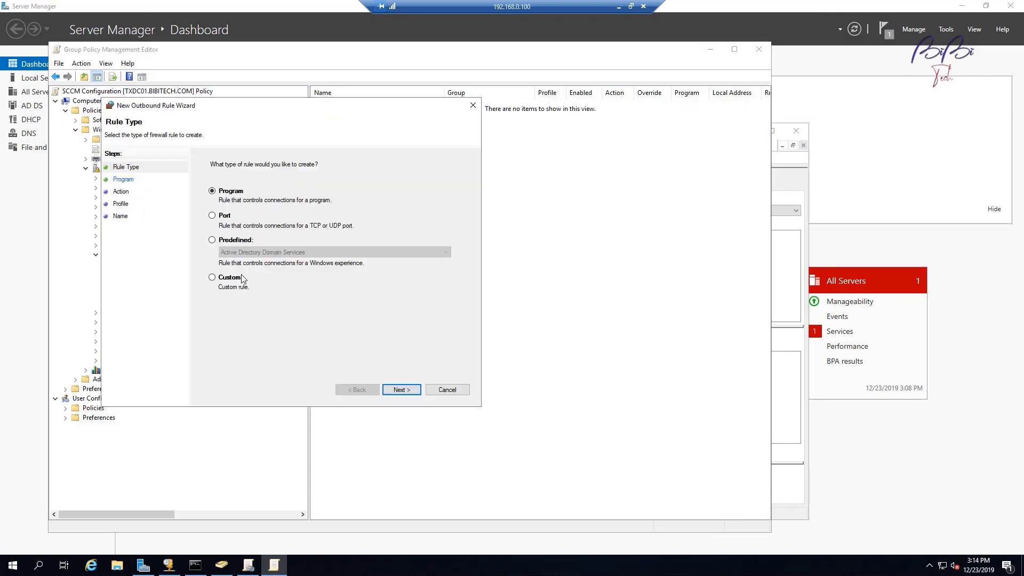
{"action": "left_click", "coordinate": [241, 238]}
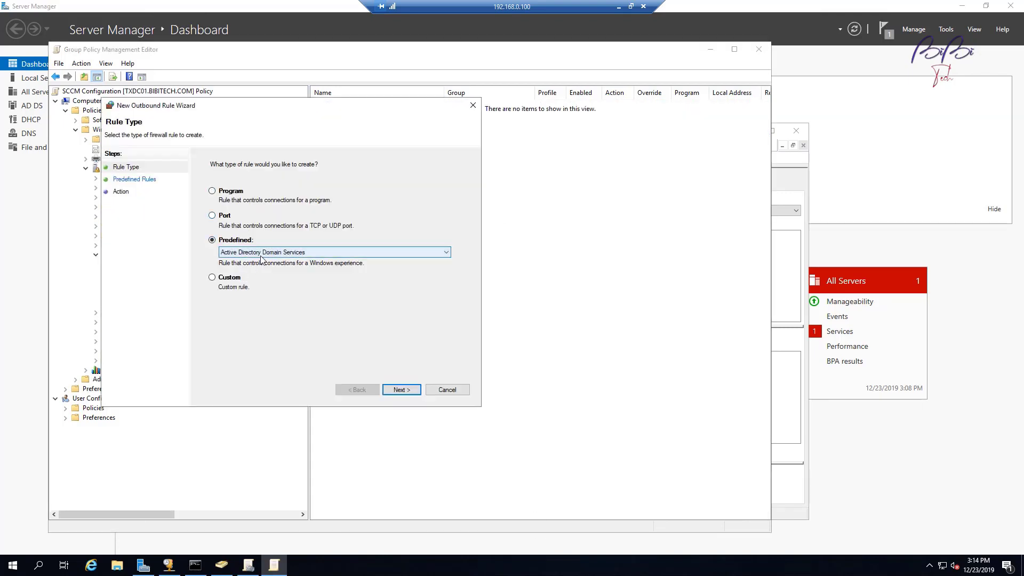
{"action": "left_click", "coordinate": [267, 253]}
{"action": "key", "text": "i"}
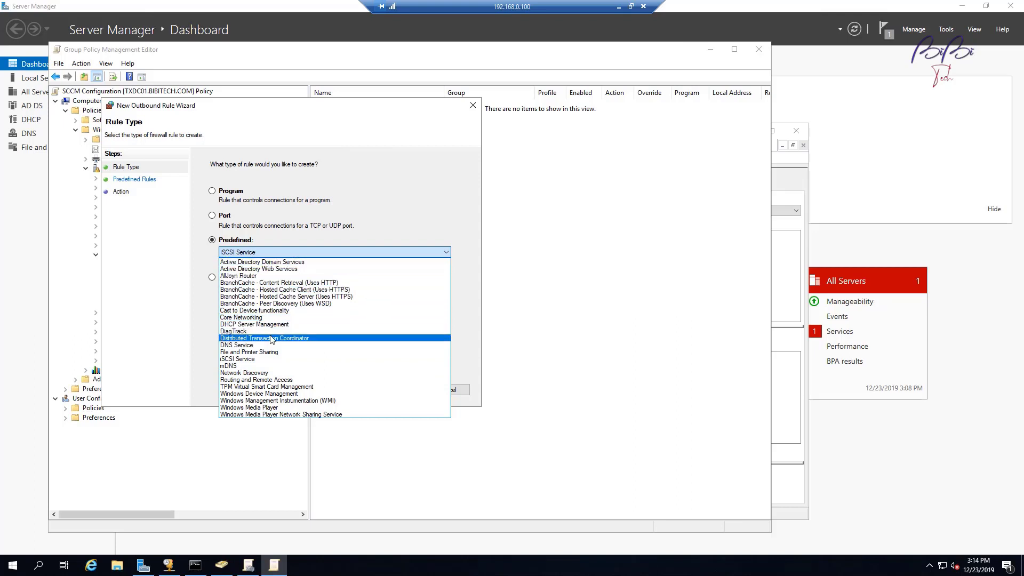
{"action": "left_click", "coordinate": [274, 355]}
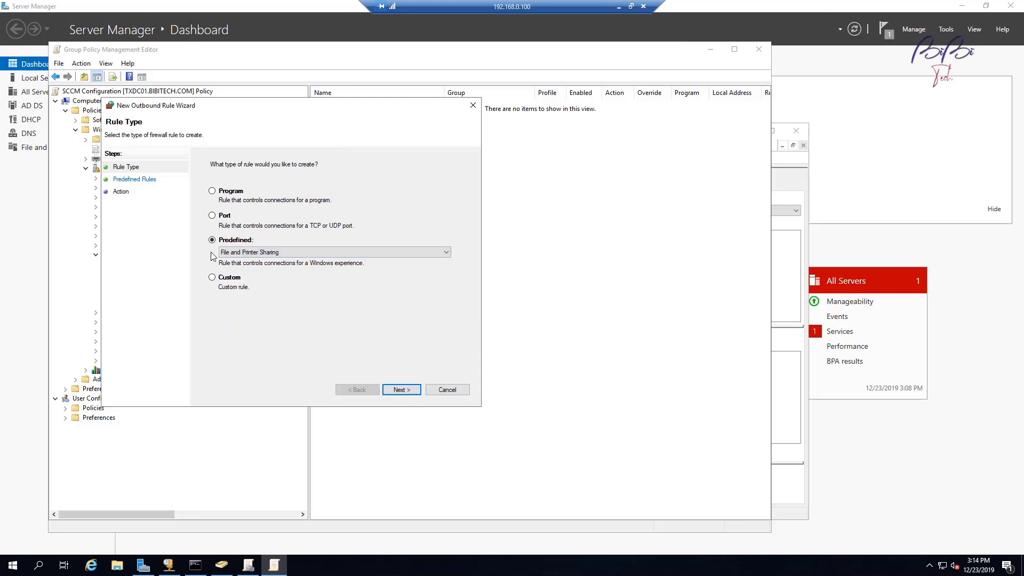
{"action": "left_click", "coordinate": [414, 392]}
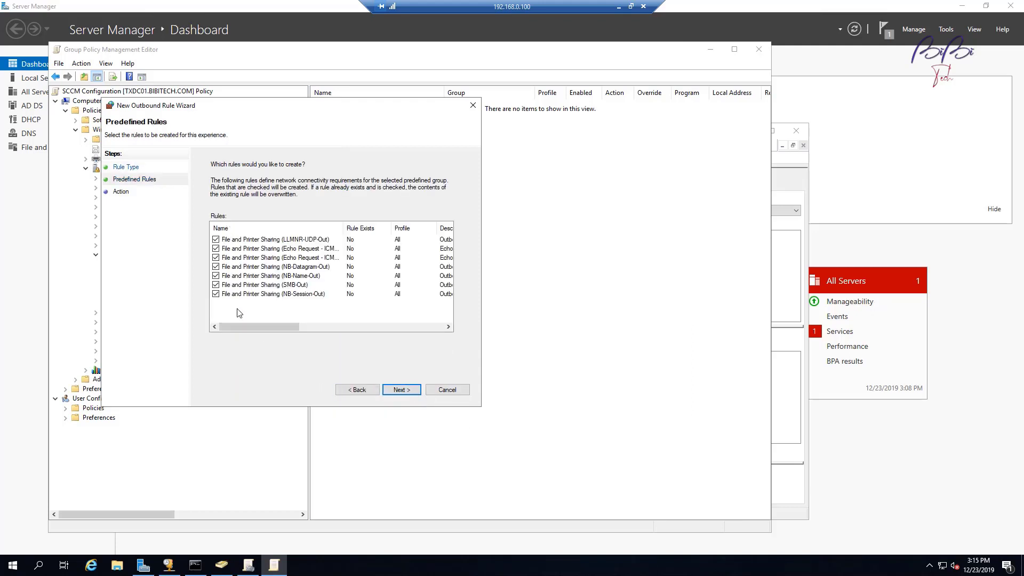
{"action": "left_click", "coordinate": [411, 391]}
{"action": "left_click", "coordinate": [237, 188]}
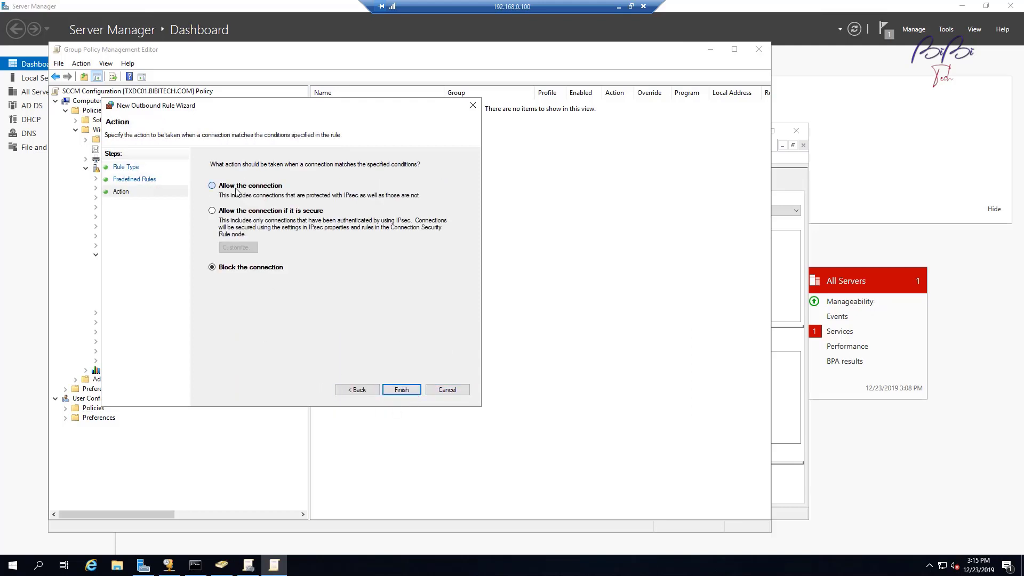
{"action": "left_click", "coordinate": [401, 391]}
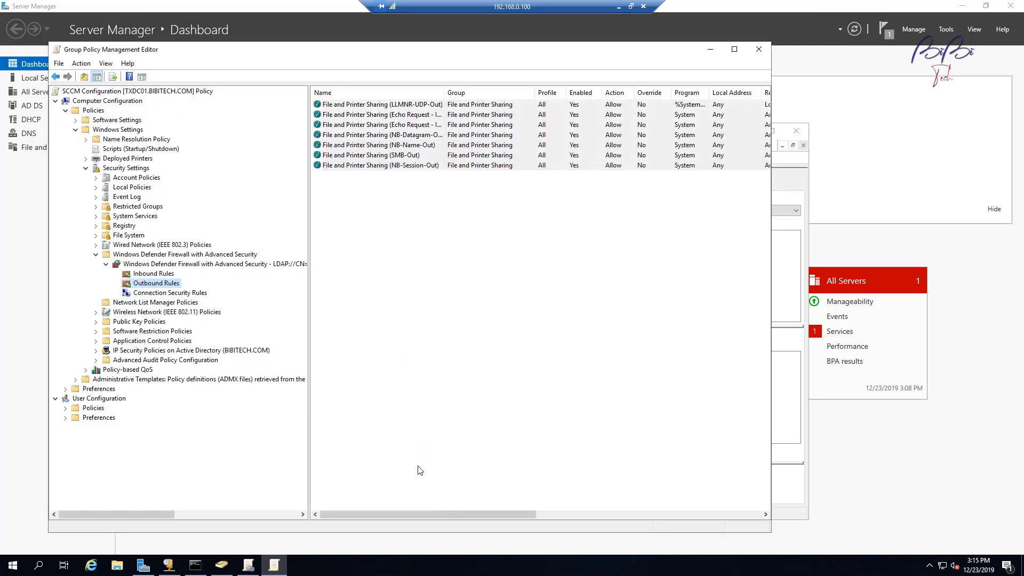
Step: Add the predefined Windows Management Instrumentation (WMI) outbound rule set to allow connections
{"action": "right_click", "coordinate": [170, 289]}
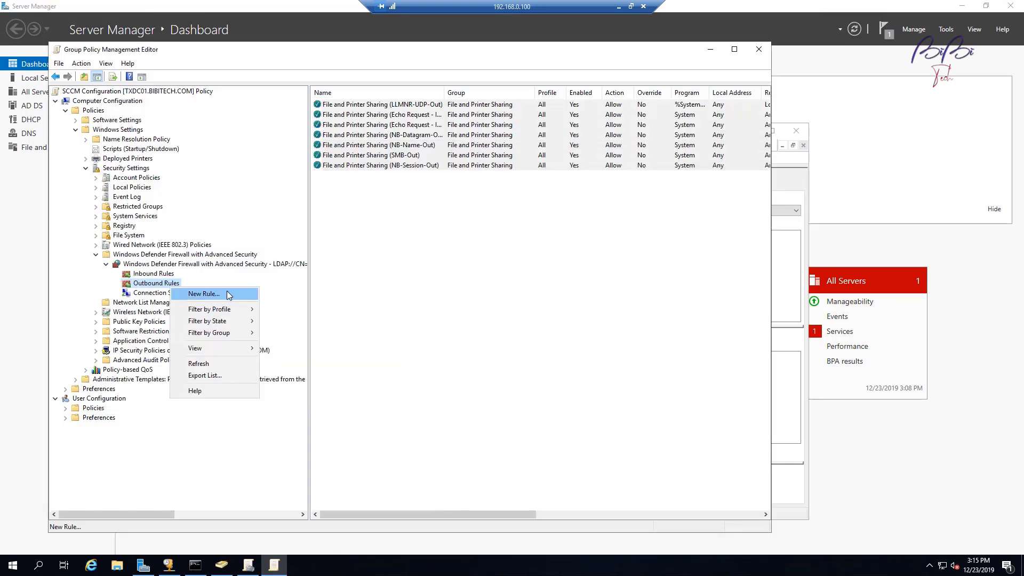
{"action": "left_click", "coordinate": [195, 294]}
{"action": "left_click", "coordinate": [245, 254]}
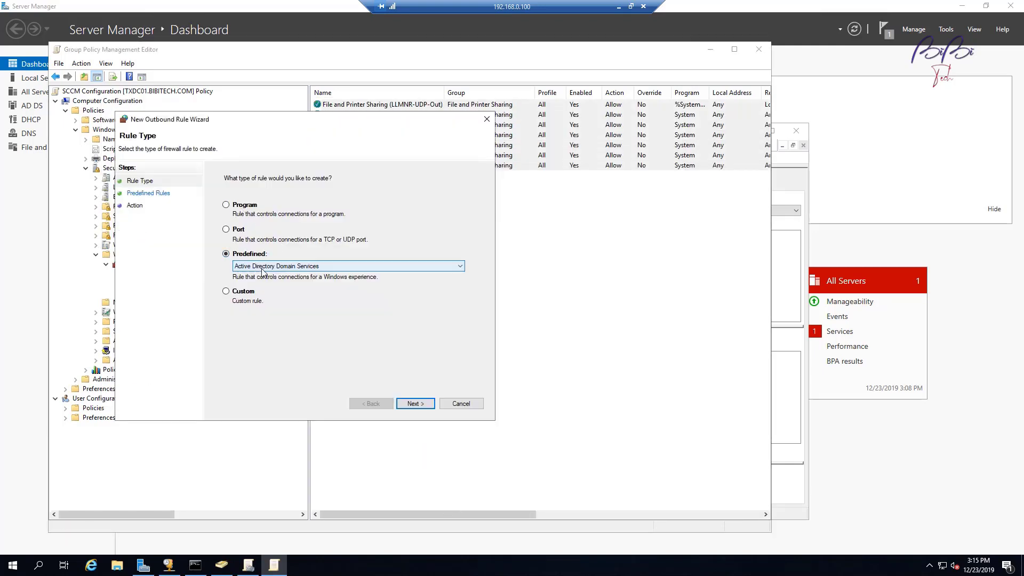
{"action": "left_click", "coordinate": [266, 266]}
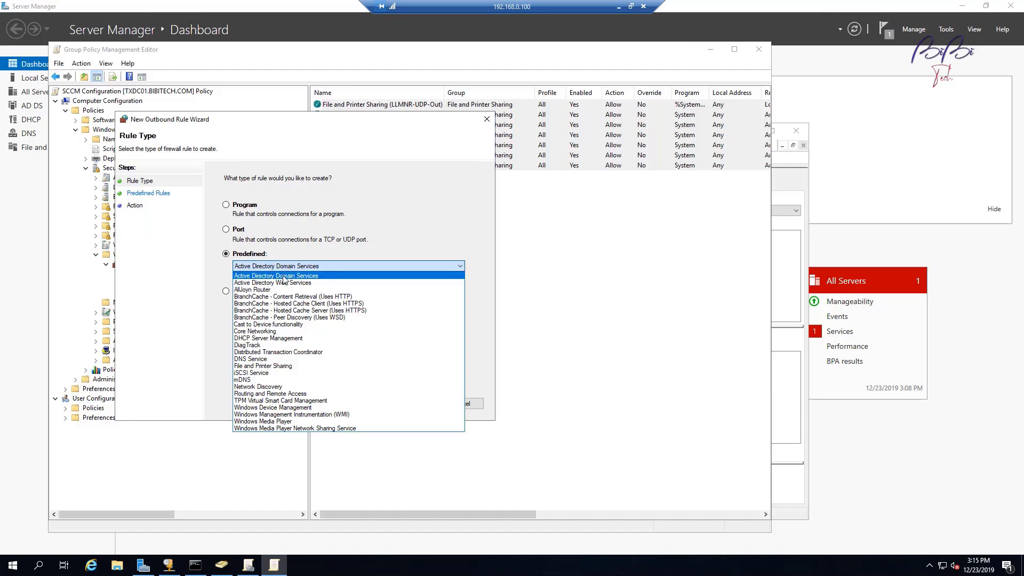
{"action": "key", "text": "w"}
{"action": "key", "text": "i"}
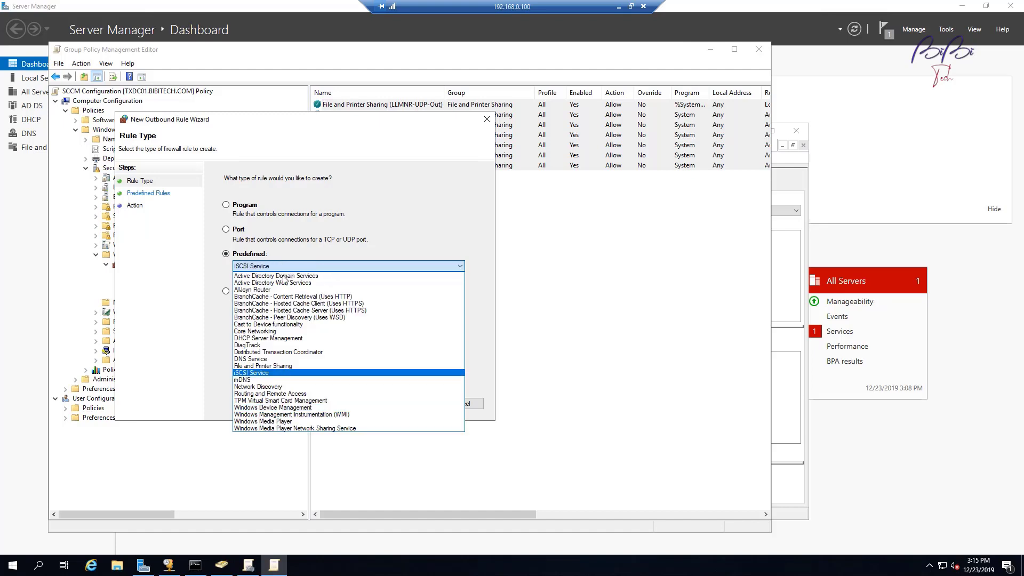
{"action": "left_click", "coordinate": [304, 414]}
{"action": "left_click", "coordinate": [413, 403]}
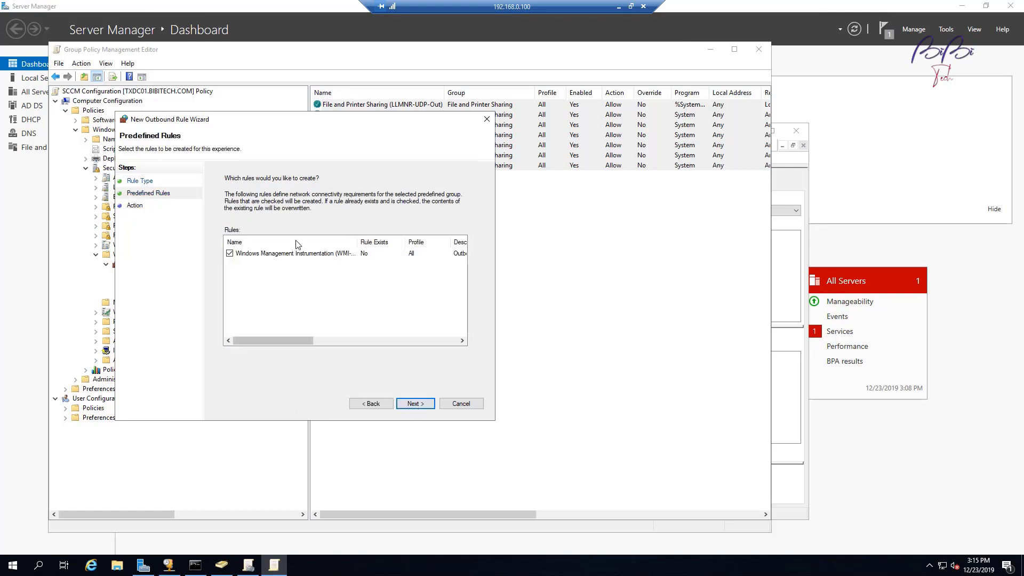
{"action": "left_click", "coordinate": [412, 407]}
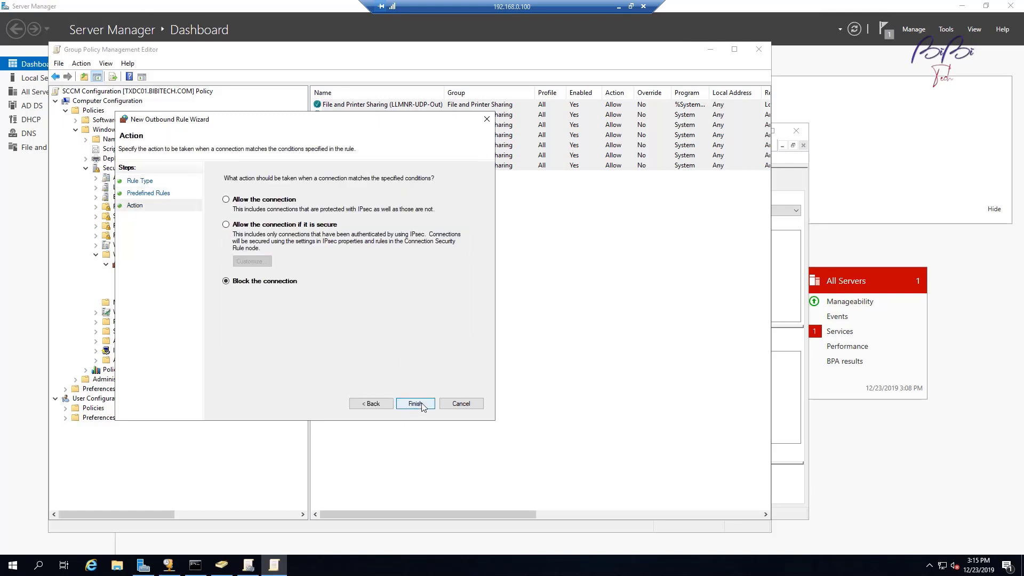
{"action": "left_click", "coordinate": [263, 201]}
{"action": "key", "text": "Return"}
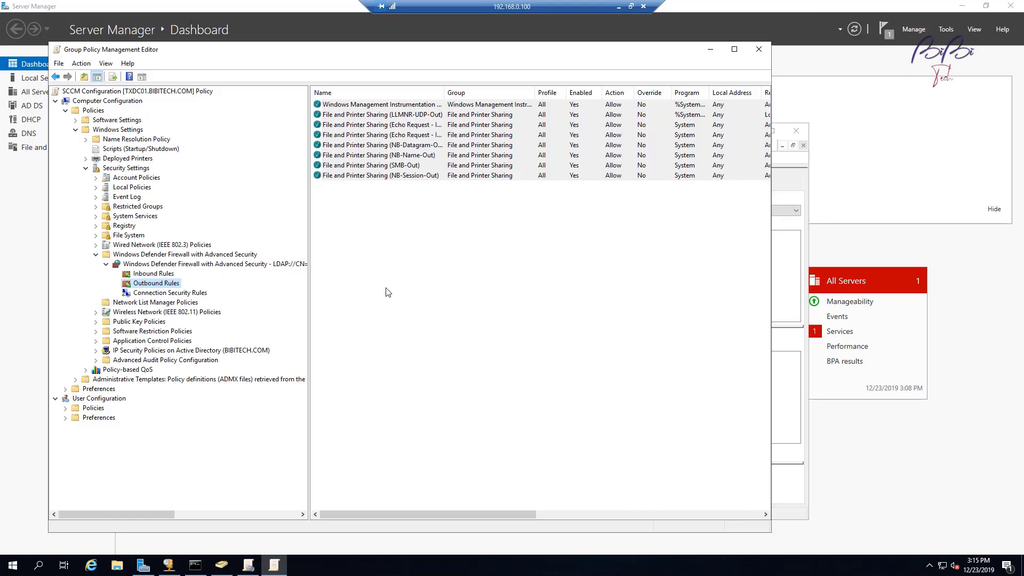
Step: Close the Group Policy editor and console, then launch Active Directory Users and Computers from Tools
{"action": "left_click", "coordinate": [760, 50]}
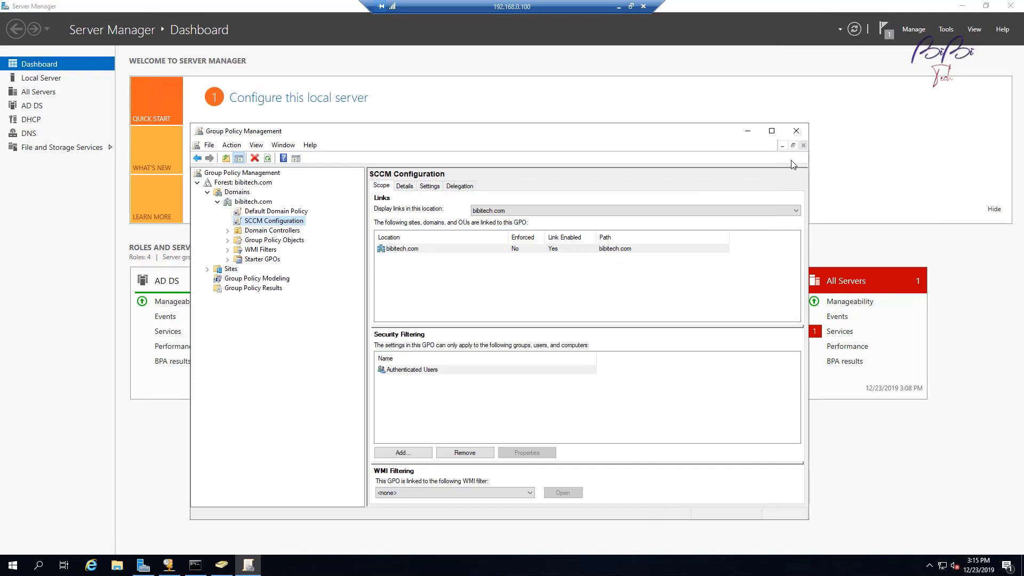
{"action": "left_click", "coordinate": [802, 133]}
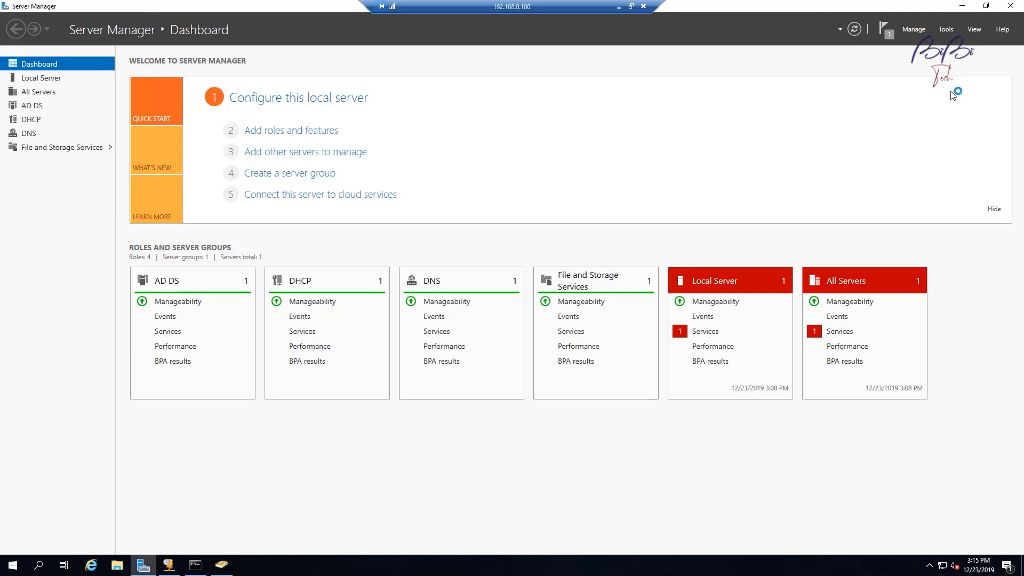
{"action": "left_click", "coordinate": [947, 29]}
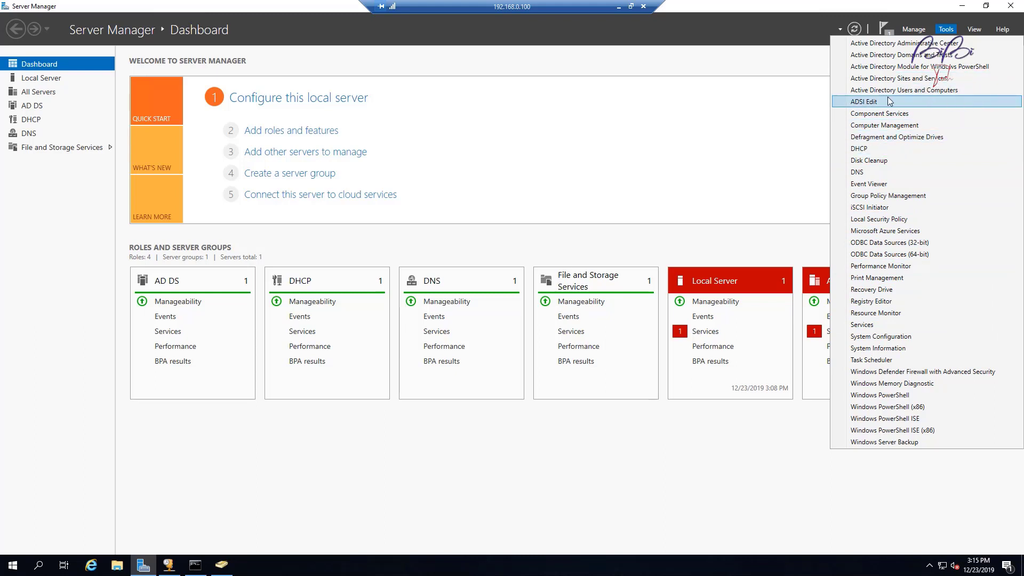
{"action": "left_click", "coordinate": [968, 90]}
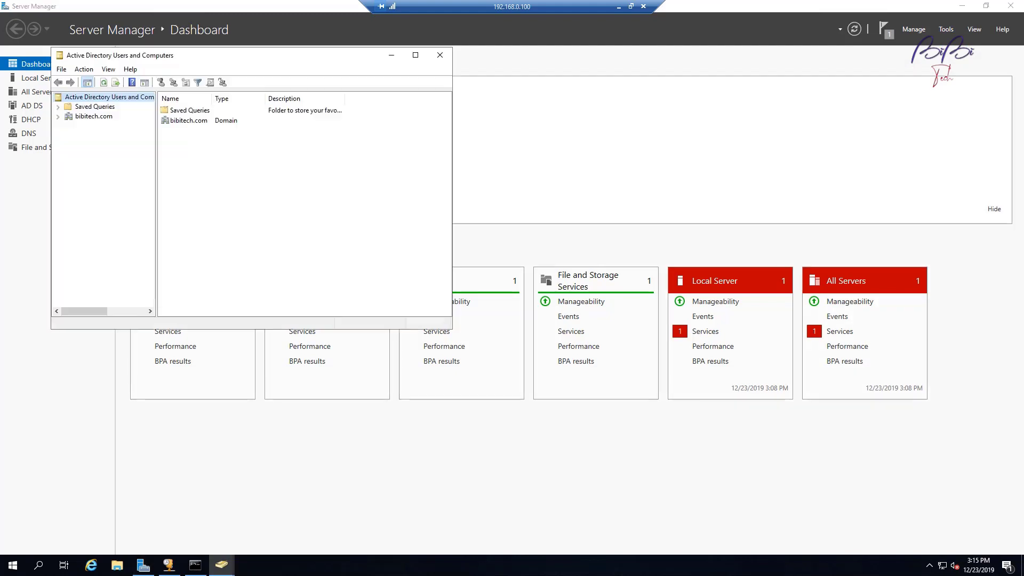
Step: Expand bibitech.com, maximize the console, widen the tree pane and show the domain's New submenu
{"action": "left_click", "coordinate": [58, 117]}
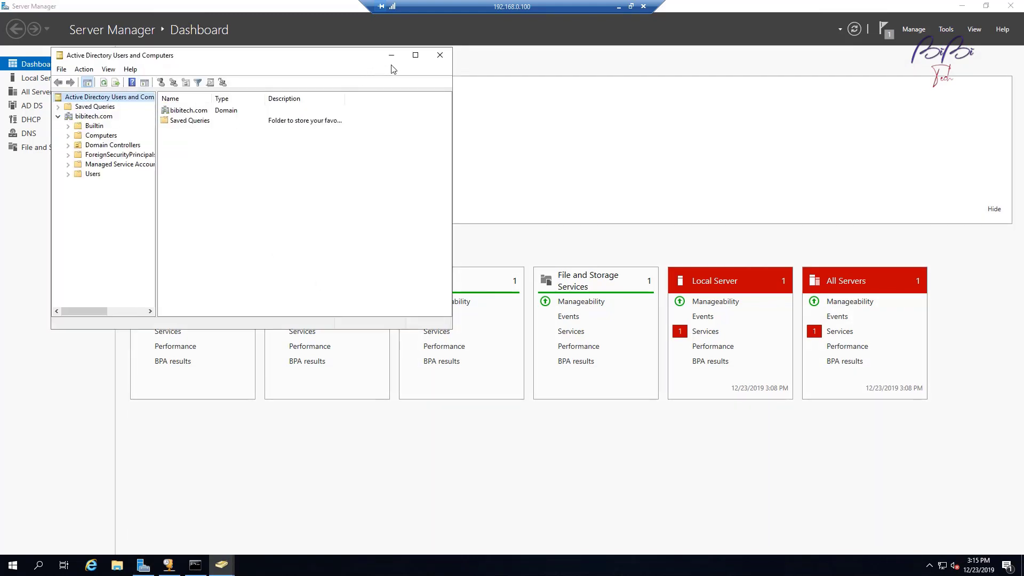
{"action": "left_click", "coordinate": [416, 55]}
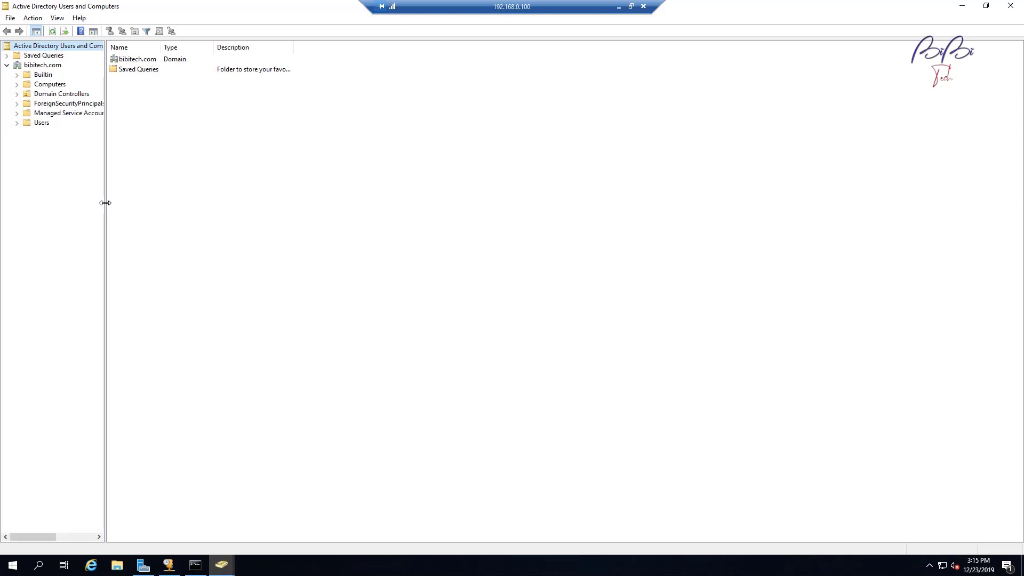
{"action": "left_click_drag", "start_coordinate": [104, 208], "coordinate": [343, 208]}
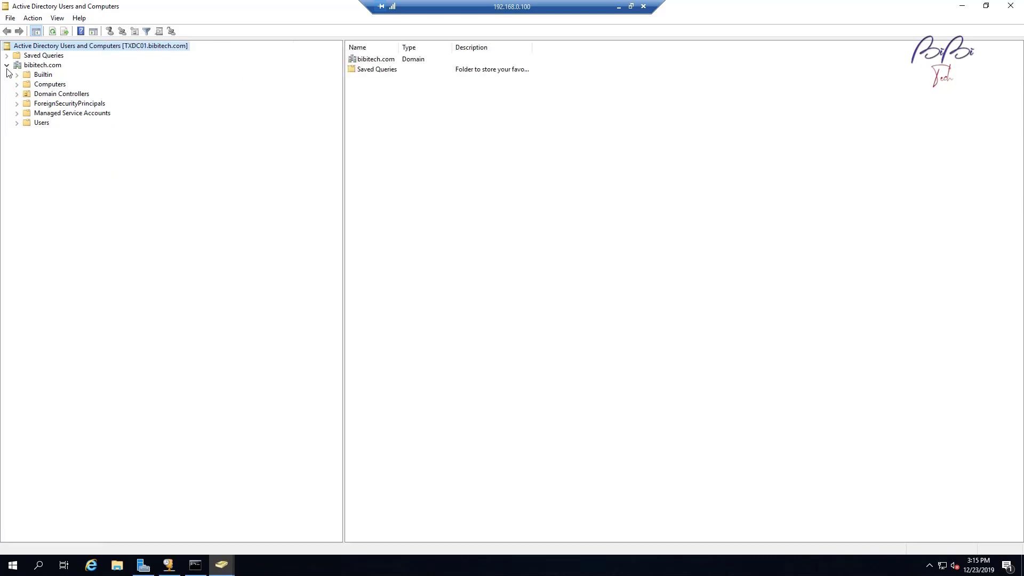
{"action": "left_click", "coordinate": [55, 67]}
{"action": "right_click", "coordinate": [56, 66]}
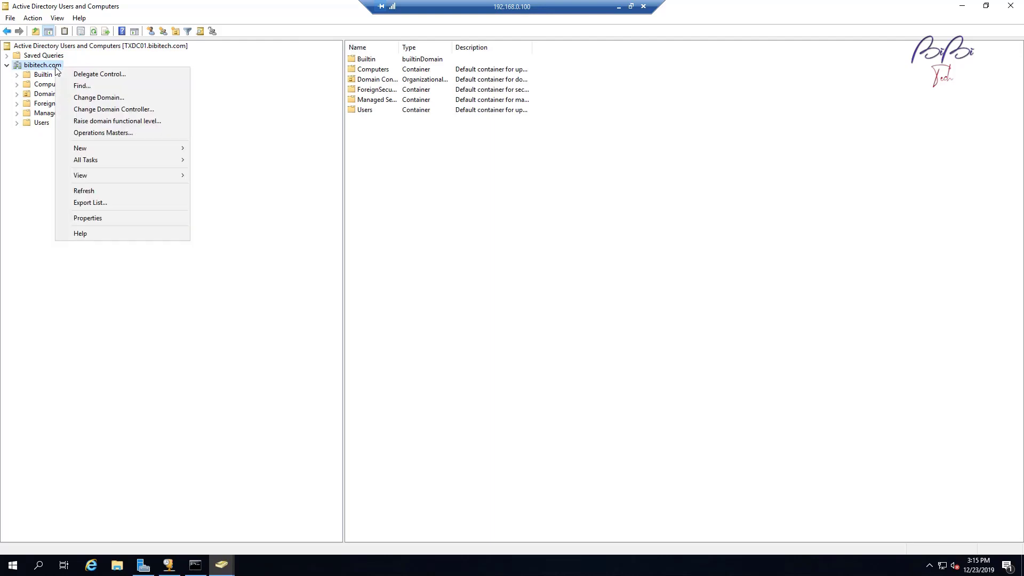
{"action": "mouse_move", "coordinate": [139, 149]}
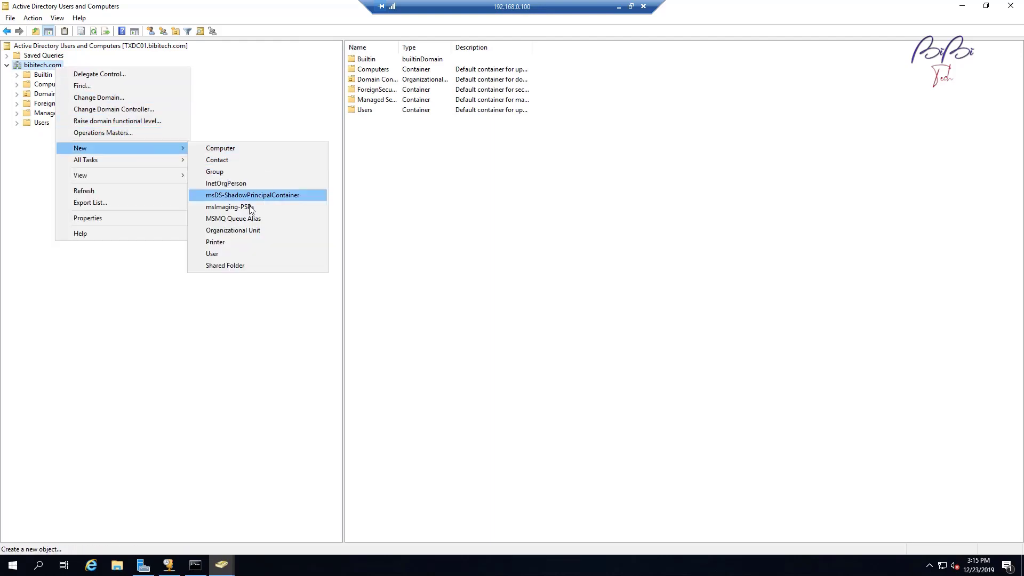
Step: Create the TX Worksations and NY Workstations organizational units under bibitech.com
{"action": "left_click", "coordinate": [257, 232]}
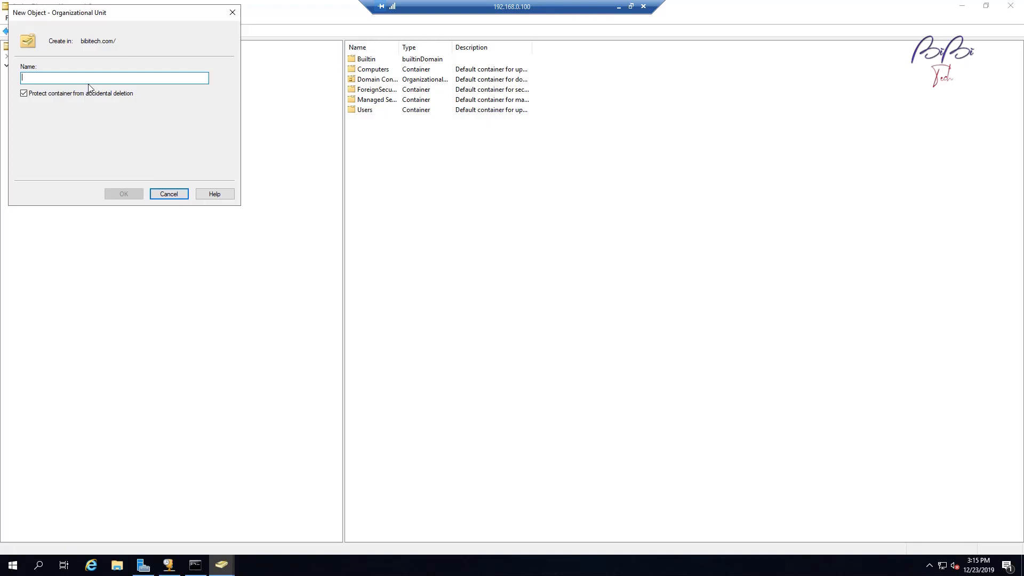
{"action": "type", "text": "Tex"}
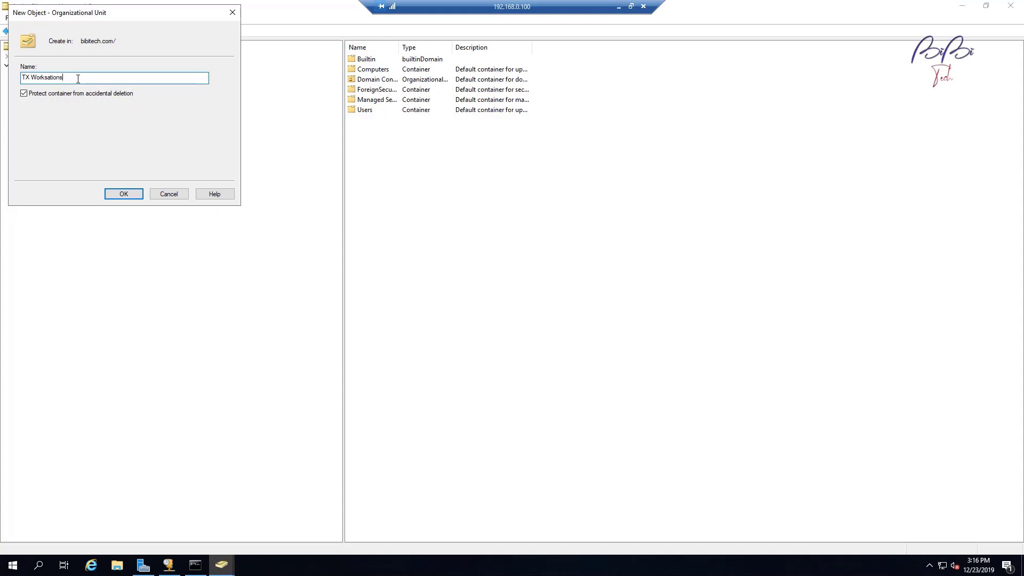
{"action": "left_click", "coordinate": [124, 193]}
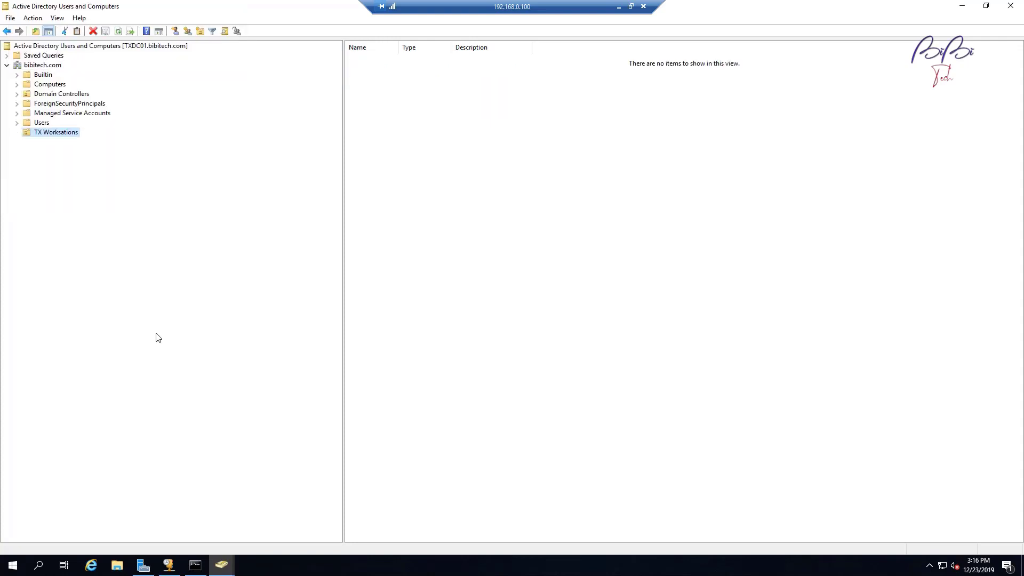
{"action": "left_click", "coordinate": [49, 66]}
{"action": "right_click", "coordinate": [49, 66]}
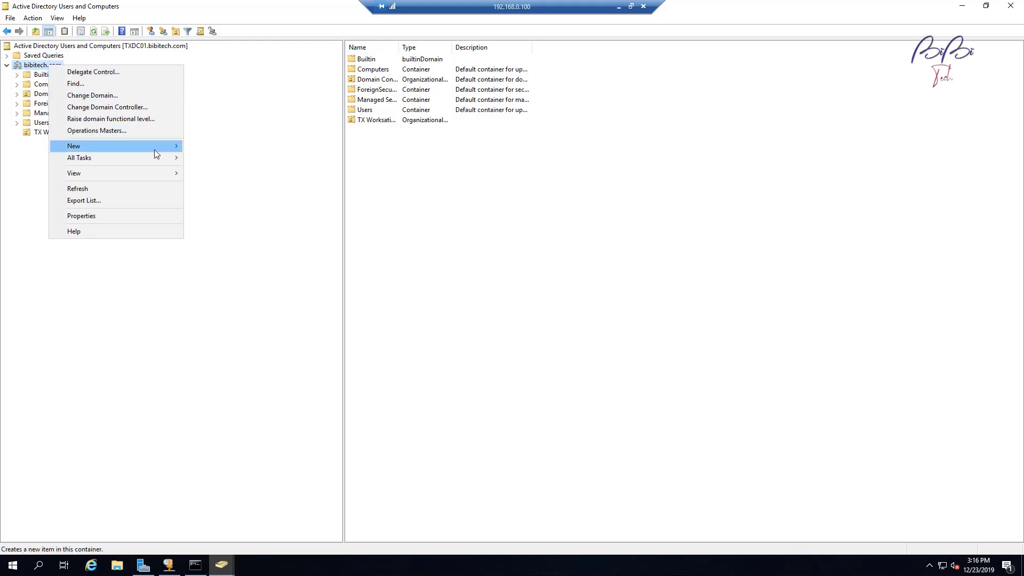
{"action": "mouse_move", "coordinate": [154, 147]}
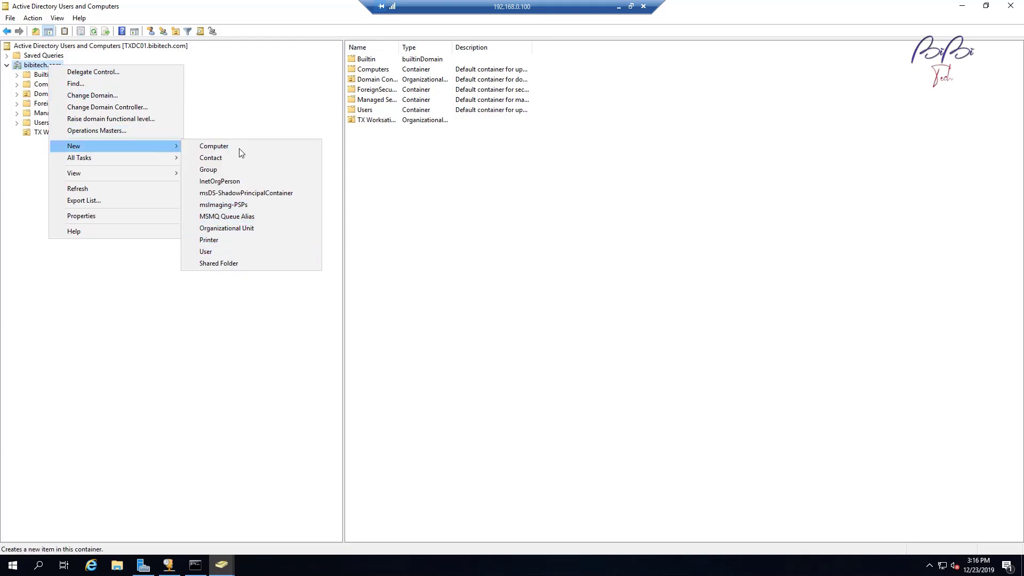
{"action": "left_click", "coordinate": [252, 228]}
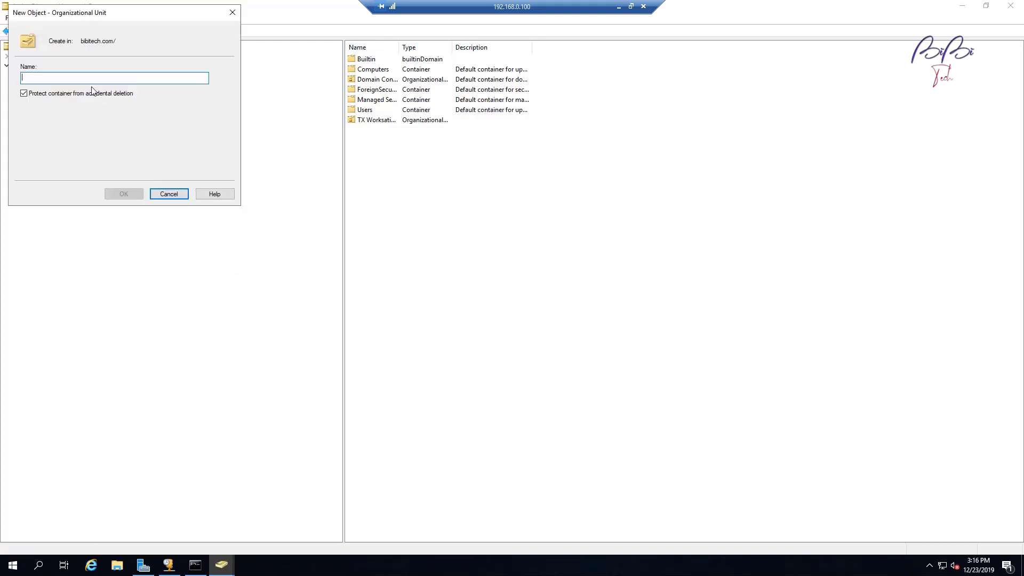
{"action": "type", "text": "NY Workstations"}
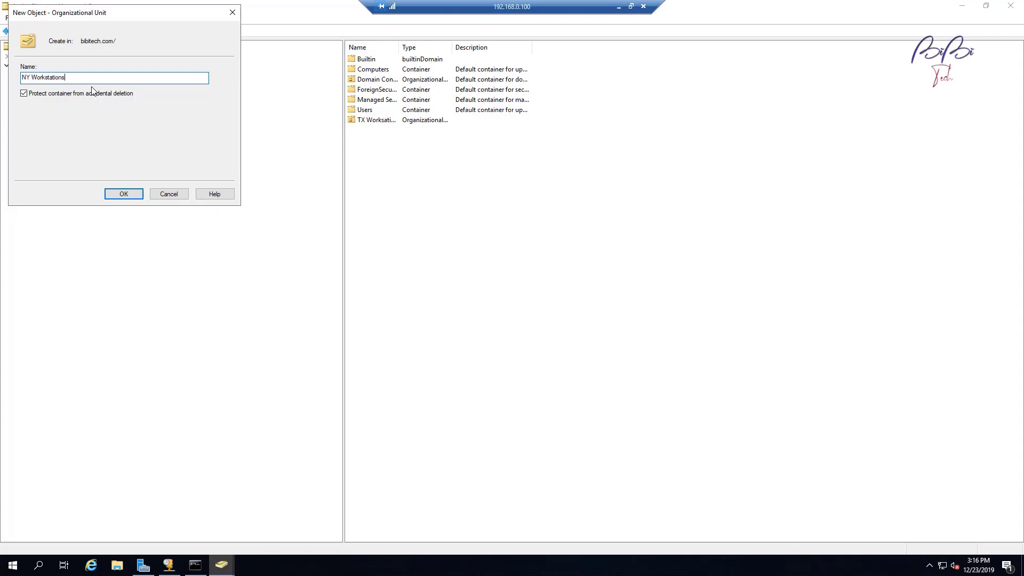
{"action": "key", "text": "Return"}
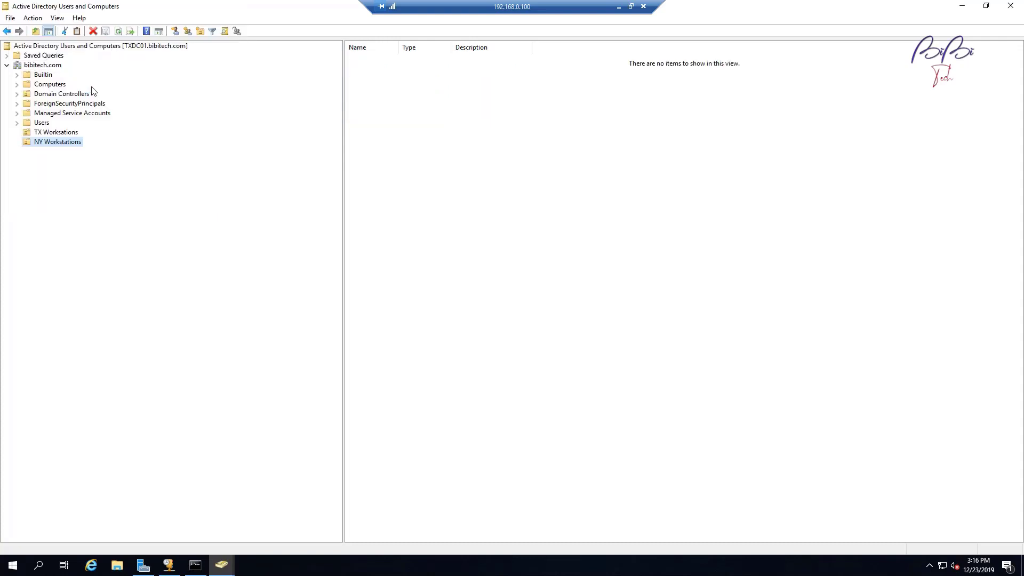
Step: Create the CA Workstation organizational unit under bibitech.com
{"action": "right_click", "coordinate": [43, 67]}
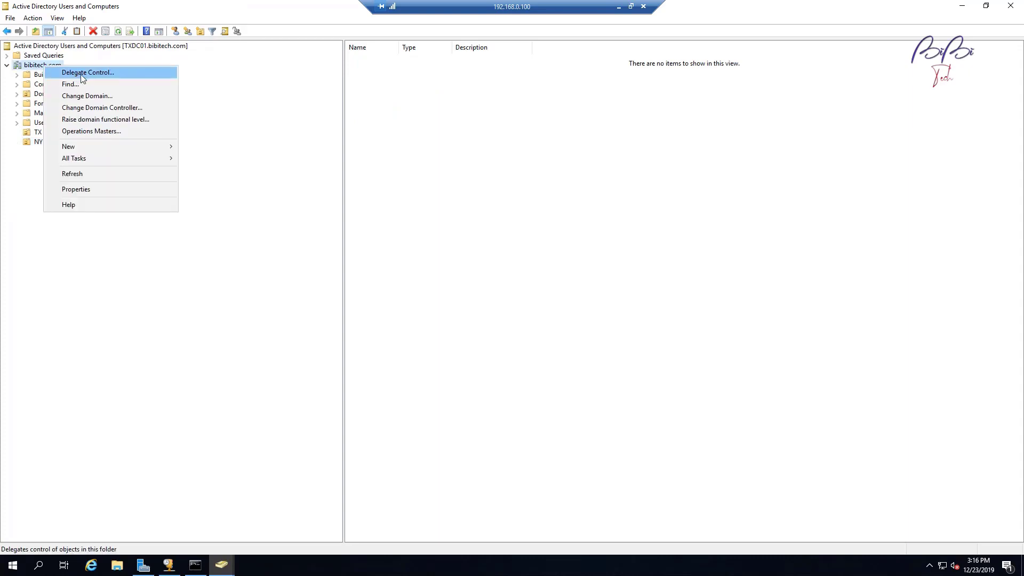
{"action": "mouse_move", "coordinate": [159, 146]}
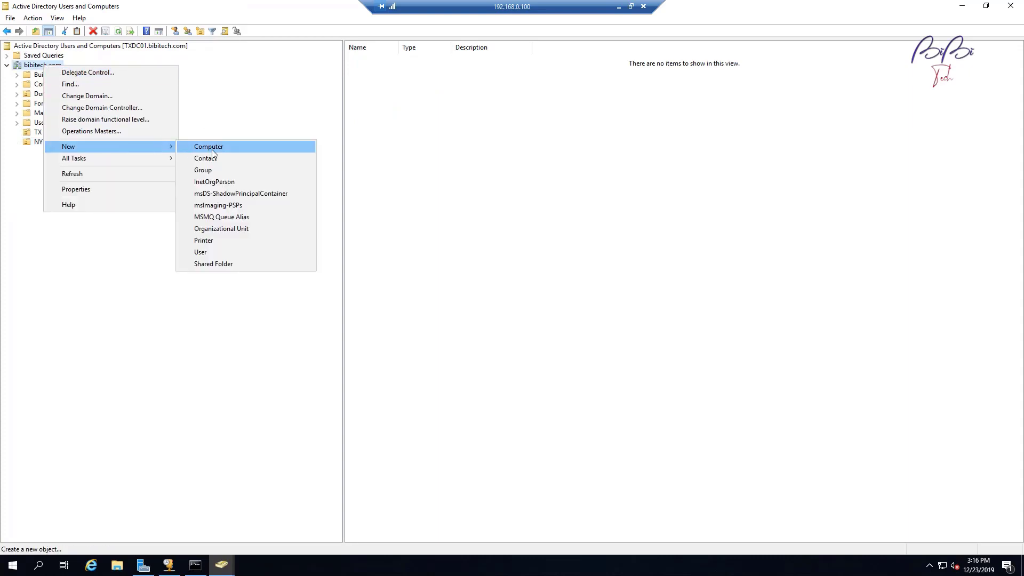
{"action": "left_click", "coordinate": [238, 229]}
{"action": "type", "text": "CA "}
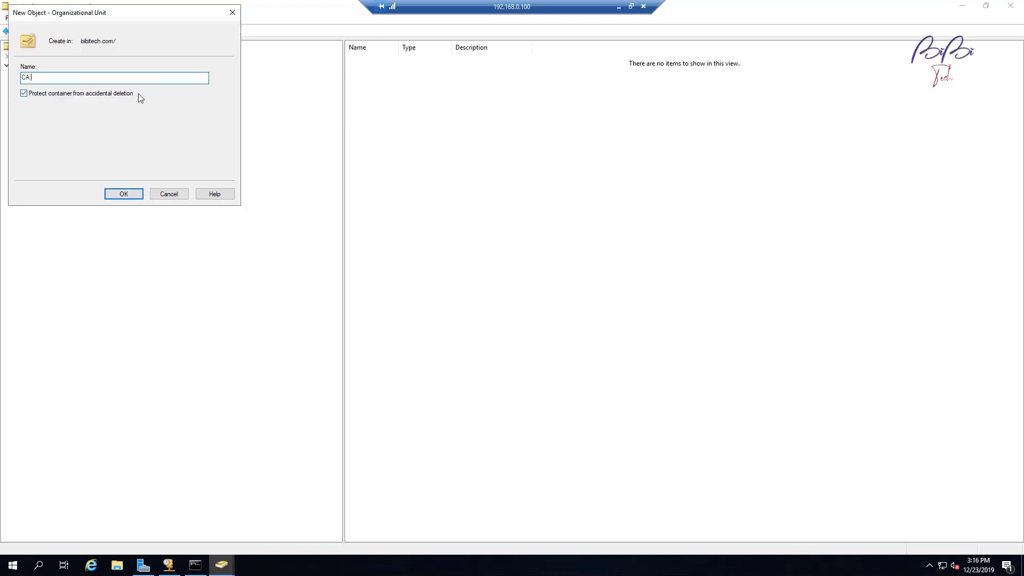
{"action": "type", "text": "Workstation"}
{"action": "key", "text": "Return"}
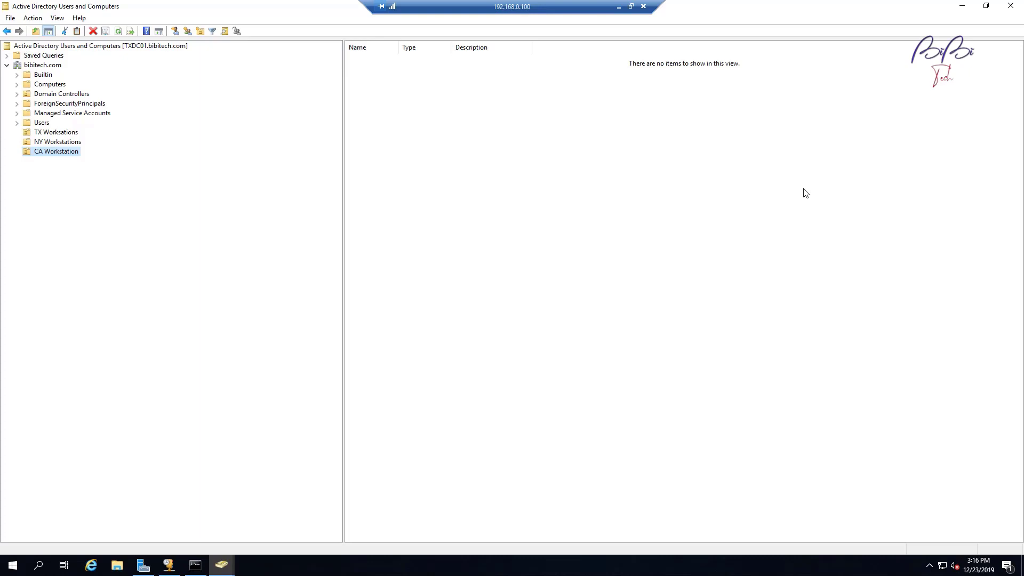
Step: Close Active Directory Users and Computers and reopen it from Server Manager's Tools menu
{"action": "left_click", "coordinate": [1011, 6]}
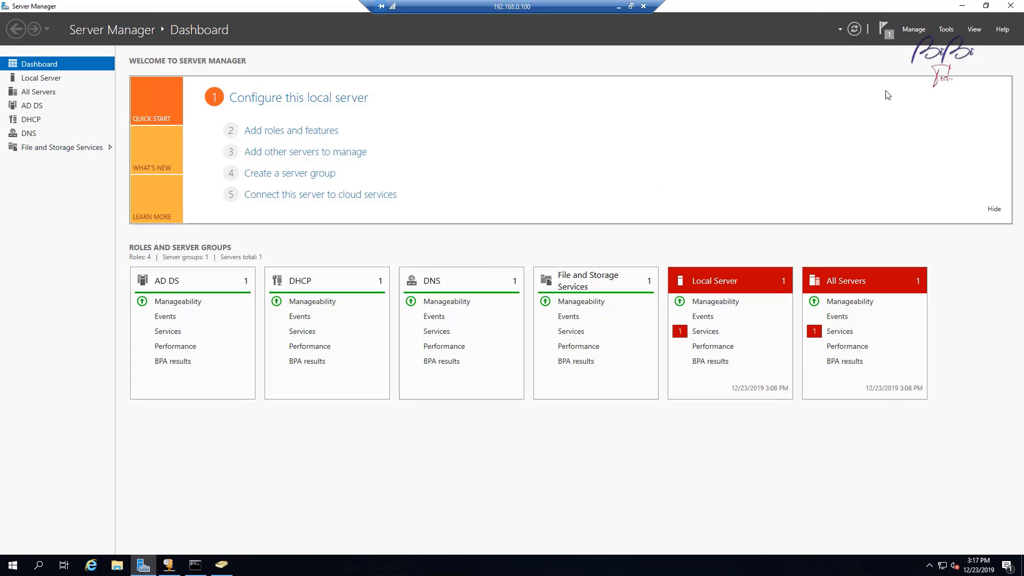
{"action": "left_click", "coordinate": [946, 29]}
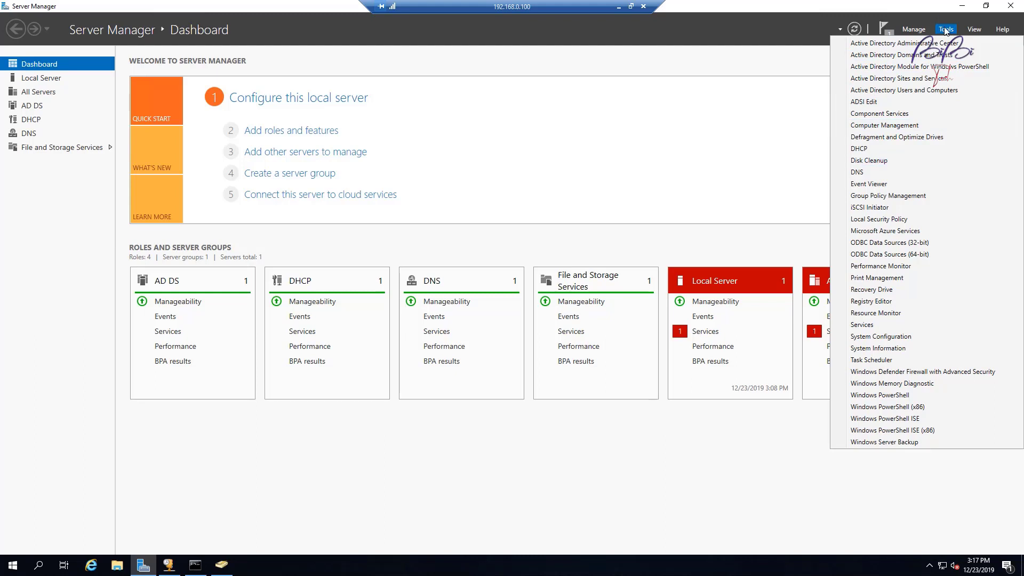
{"action": "left_click", "coordinate": [946, 30]}
{"action": "left_click", "coordinate": [947, 29]}
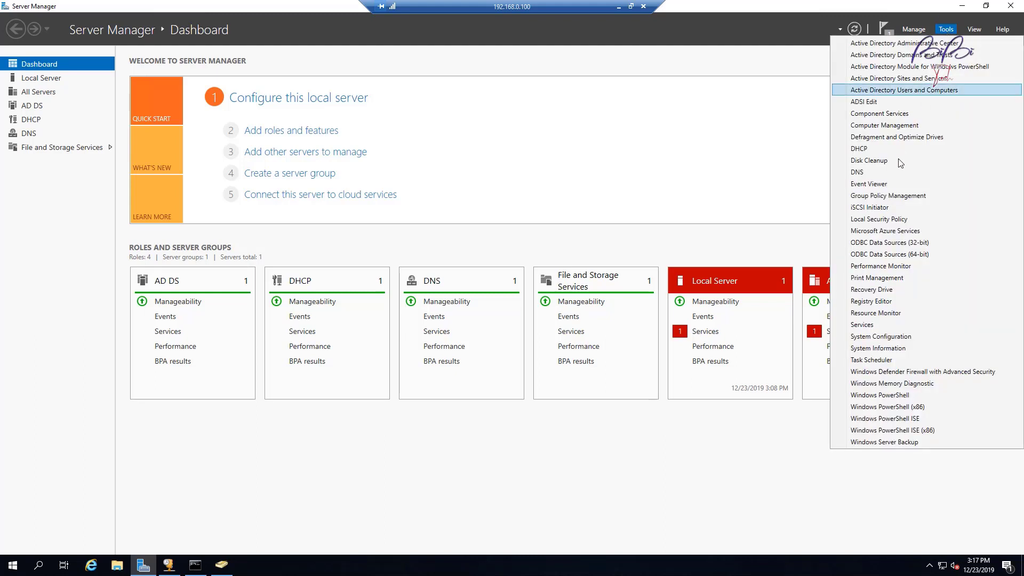
{"action": "left_click", "coordinate": [913, 91]}
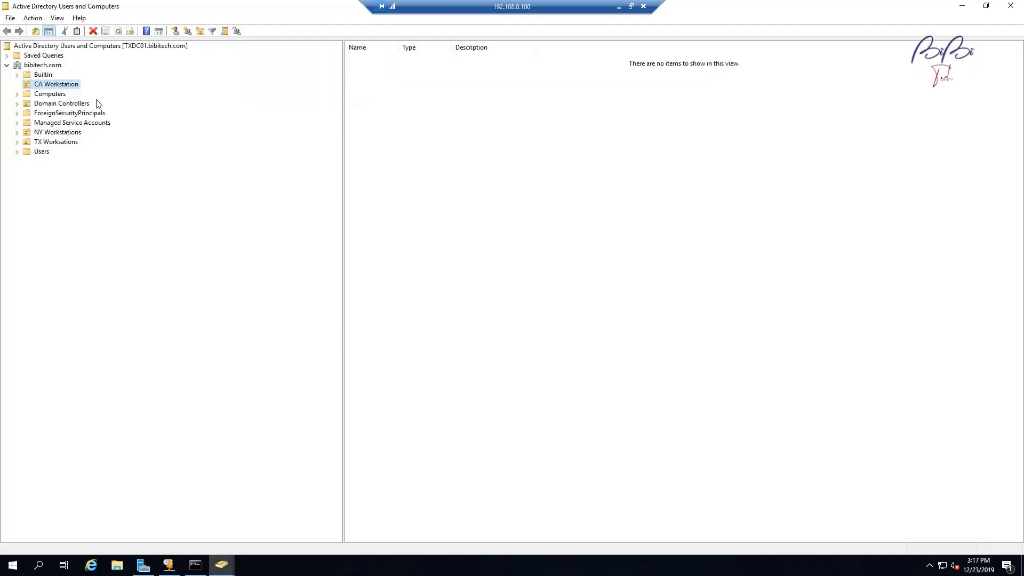
Step: In the Users container, view the SCCM Admin account's Member Of tab, showing only Domain Users
{"action": "left_click", "coordinate": [40, 152]}
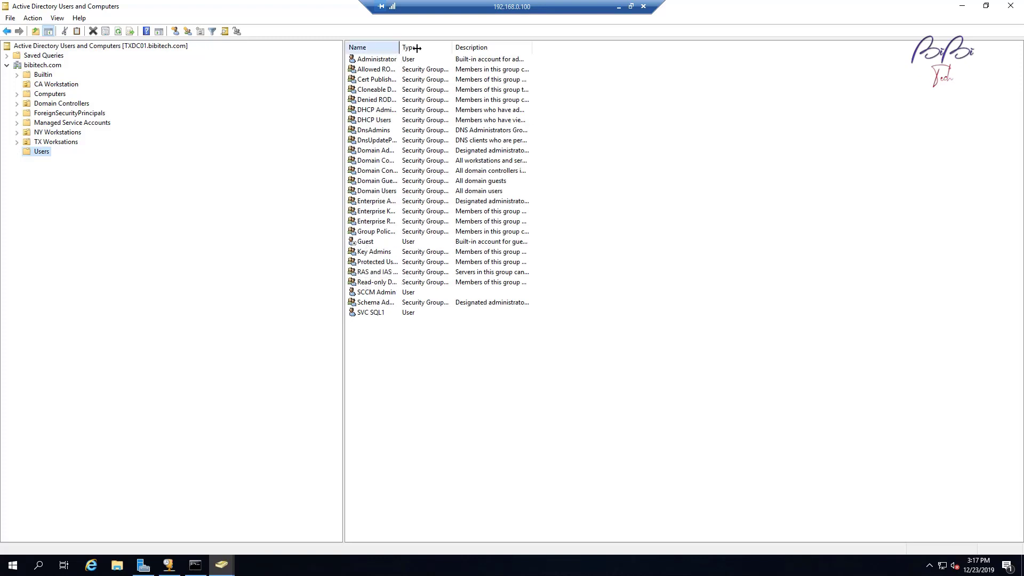
{"action": "left_click_drag", "start_coordinate": [399, 47], "coordinate": [446, 47]}
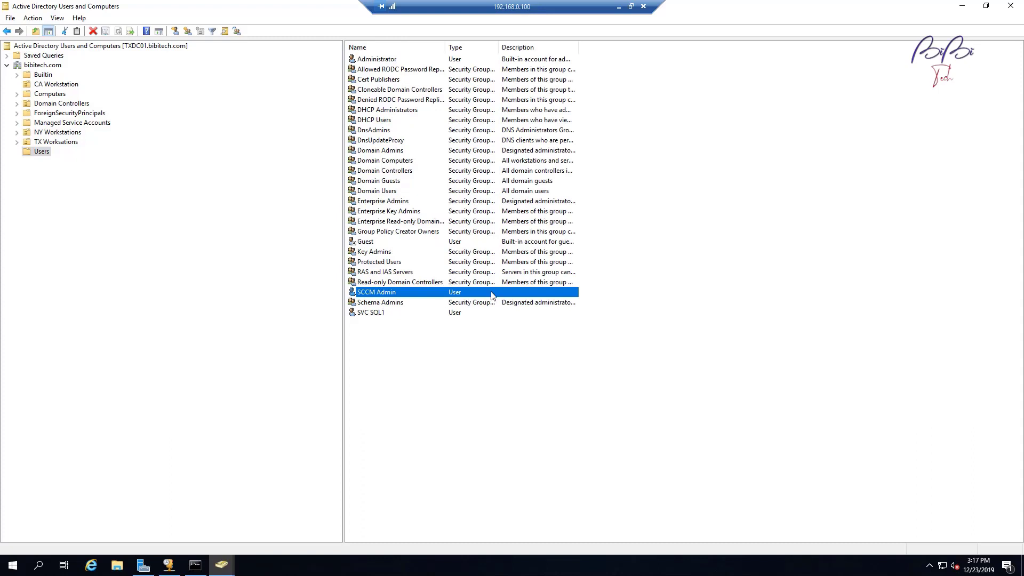
{"action": "right_click", "coordinate": [390, 293]}
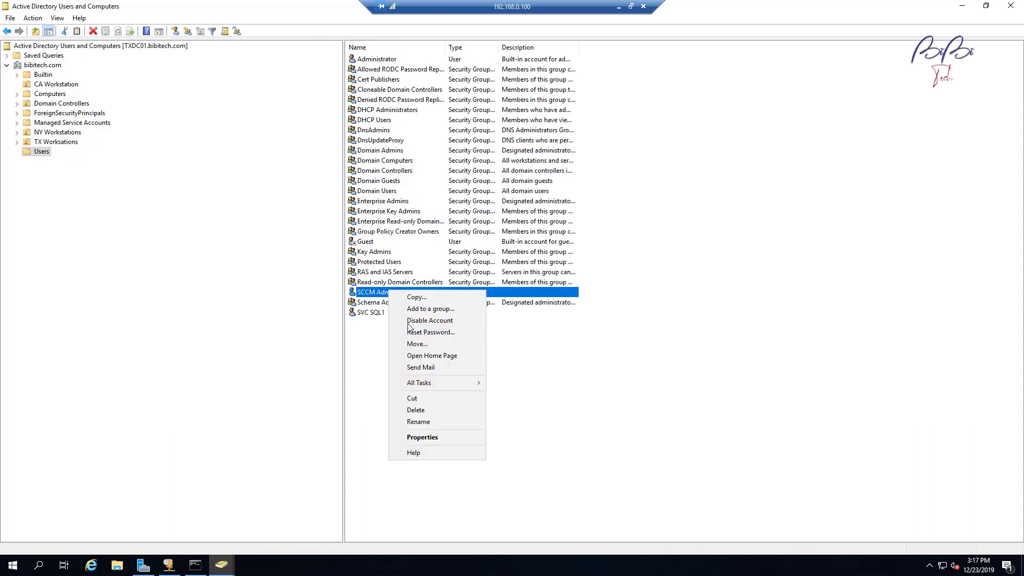
{"action": "left_click", "coordinate": [437, 437]}
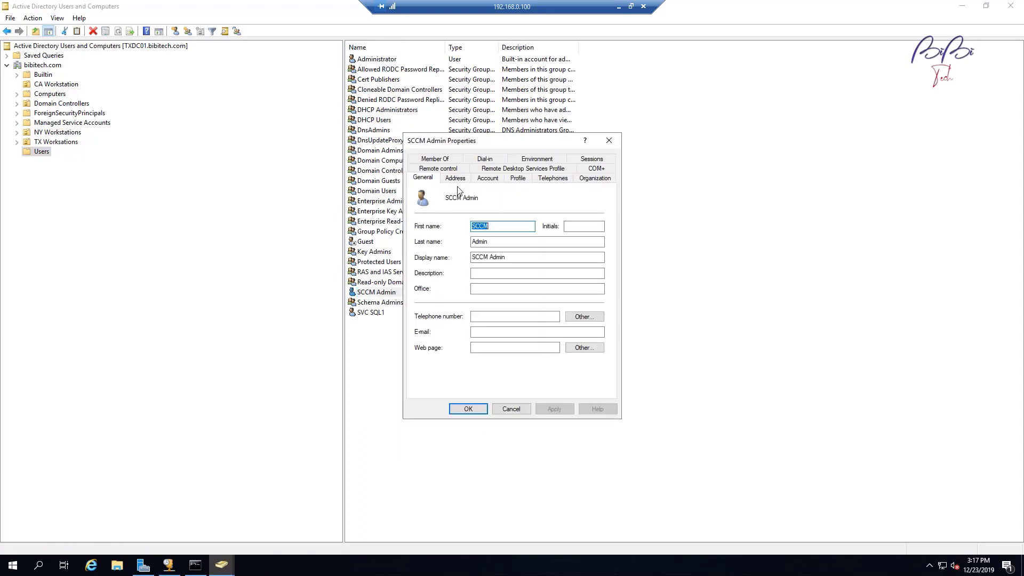
{"action": "left_click", "coordinate": [441, 158]}
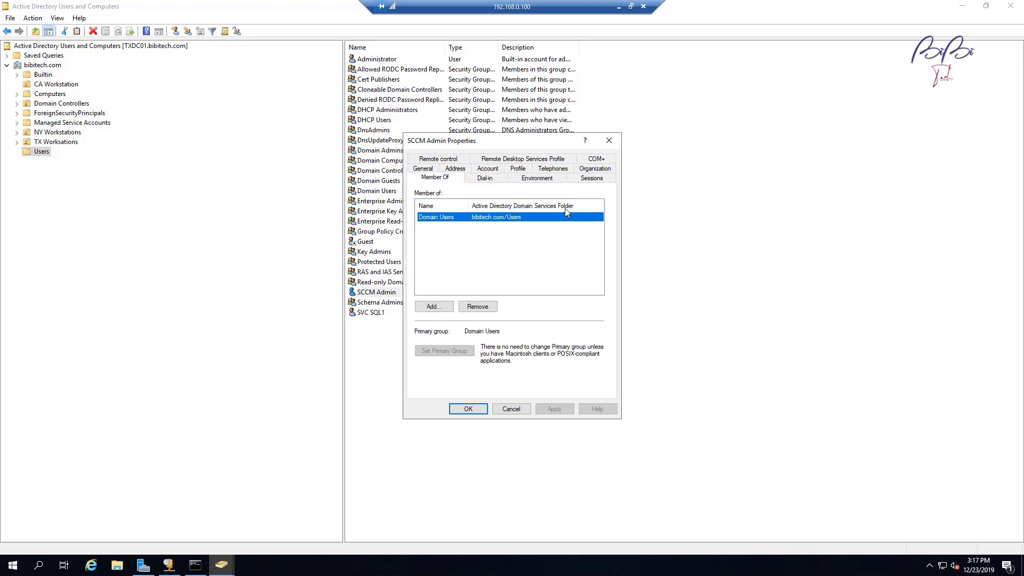
Step: In the Add groups dialog, look up directory groups matching 'domain'
{"action": "left_click", "coordinate": [439, 308]}
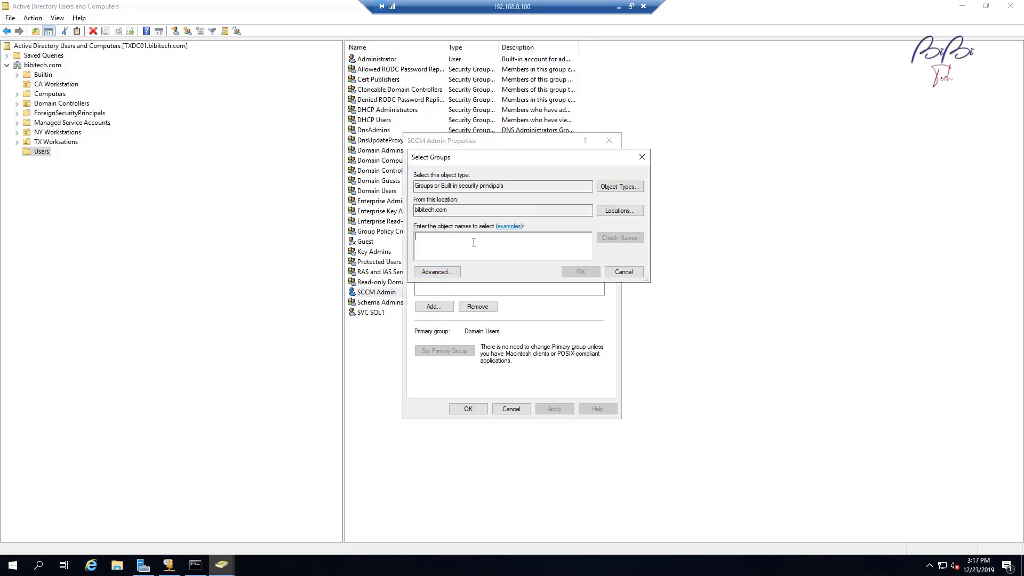
{"action": "type", "text": "dom"}
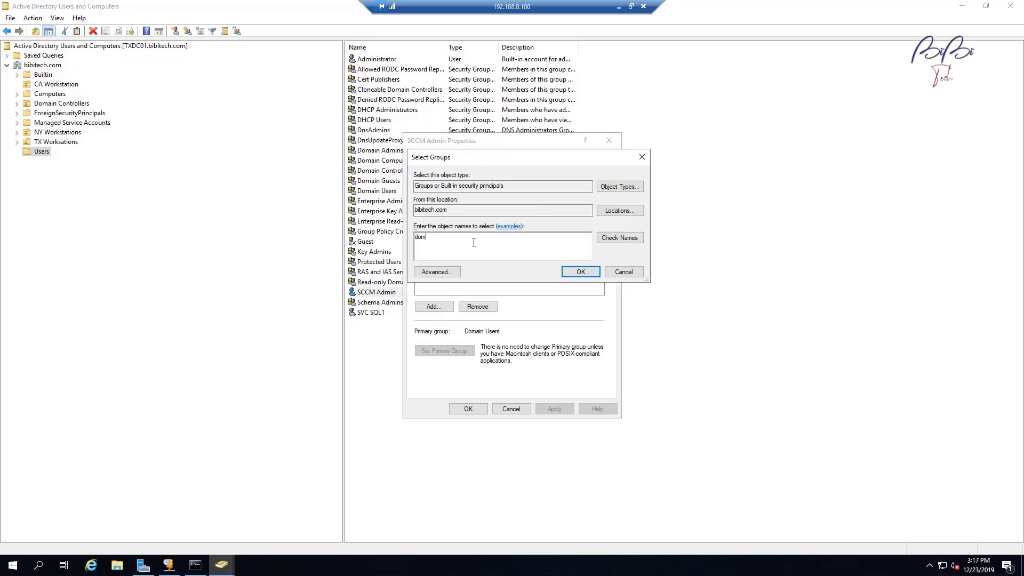
{"action": "left_click", "coordinate": [624, 272]}
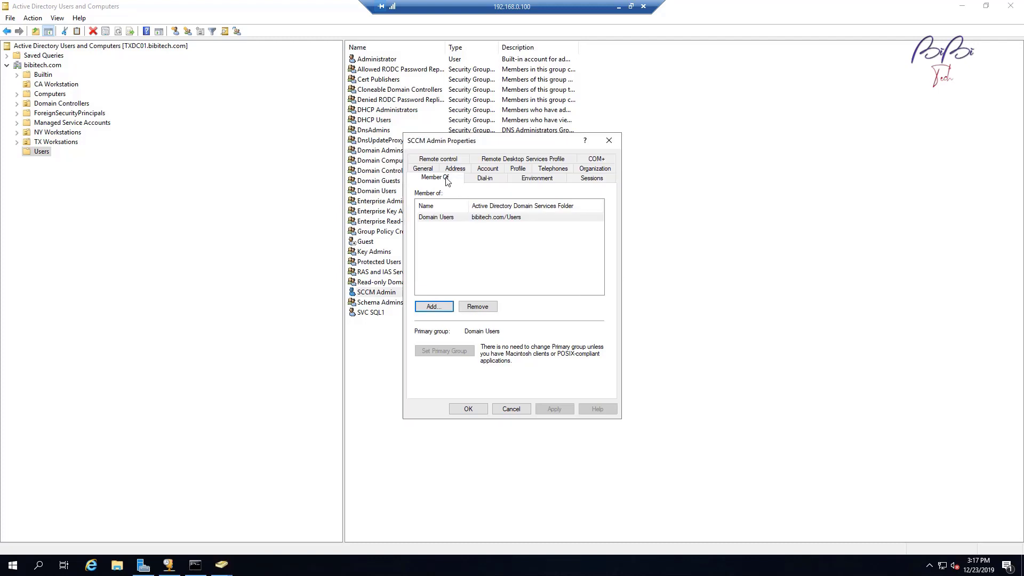
{"action": "left_click", "coordinate": [434, 307]}
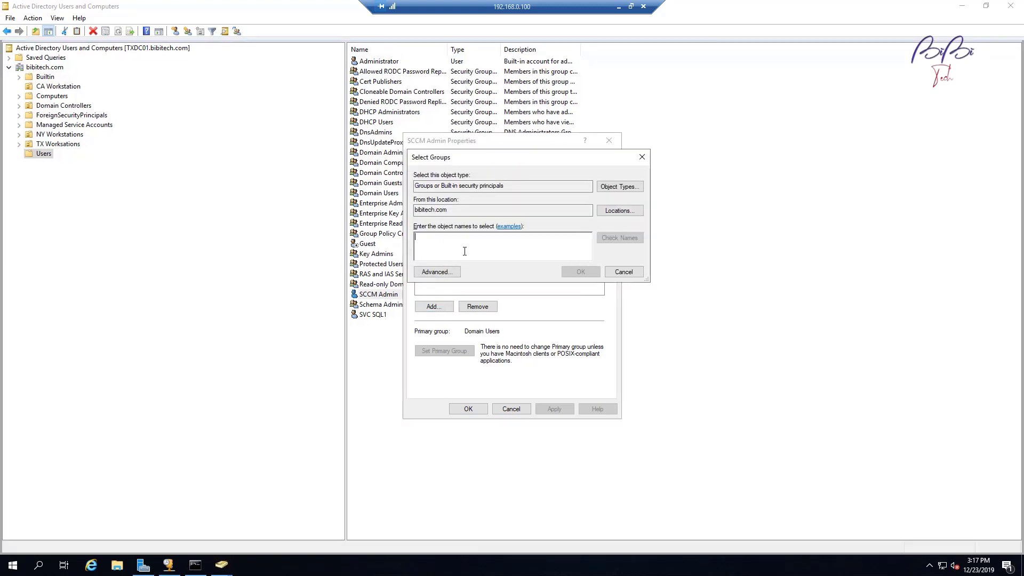
{"action": "type", "text": "domiain"}
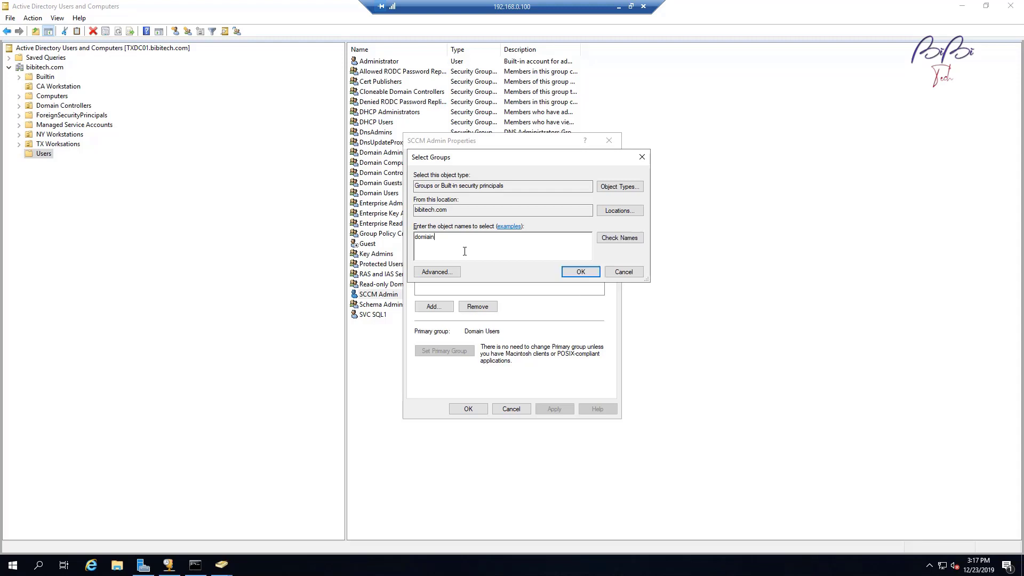
{"action": "left_click", "coordinate": [616, 240]}
{"action": "left_click", "coordinate": [506, 243]}
{"action": "key", "text": "BackSpace"}
{"action": "key", "text": "BackSpace"}
{"action": "key", "text": "BackSpace"}
{"action": "type", "text": "ai"}
{"action": "left_click", "coordinate": [613, 241]}
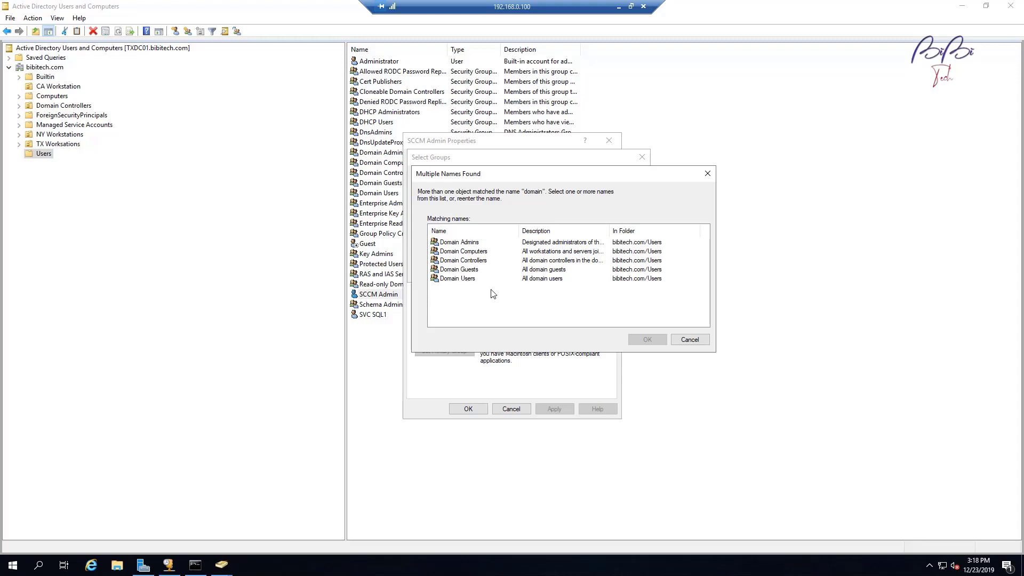
Step: Add Domain Admins to SCCM Admin's memberships, apply and close the properties
{"action": "left_click", "coordinate": [458, 243]}
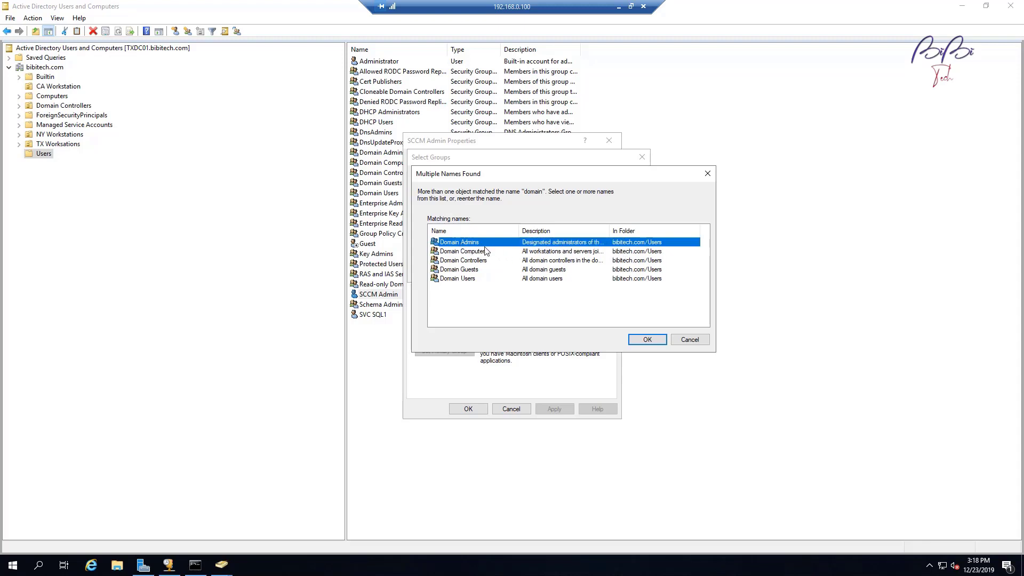
{"action": "left_click", "coordinate": [647, 340]}
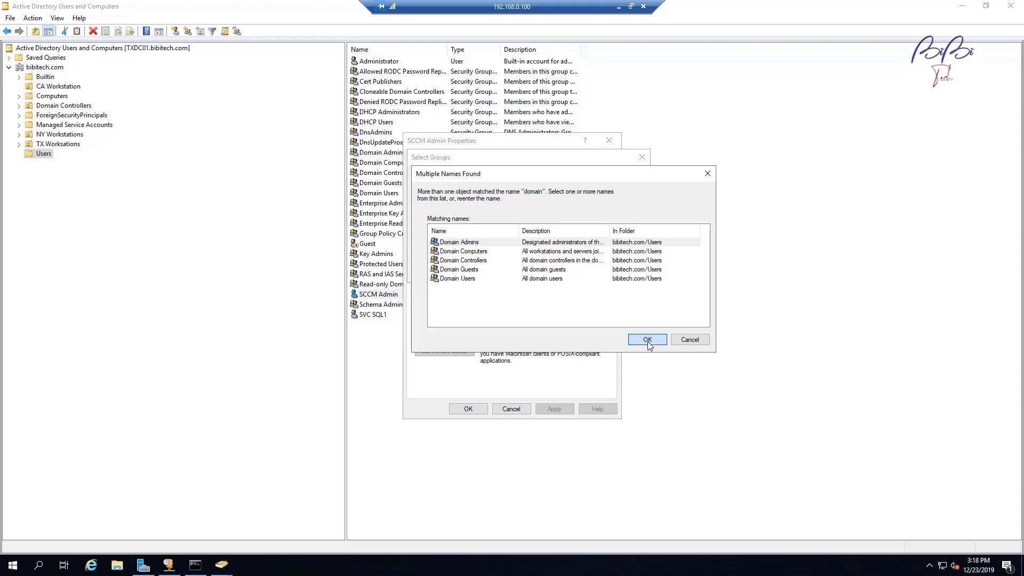
{"action": "left_click", "coordinate": [648, 340]}
{"action": "left_click", "coordinate": [581, 272]}
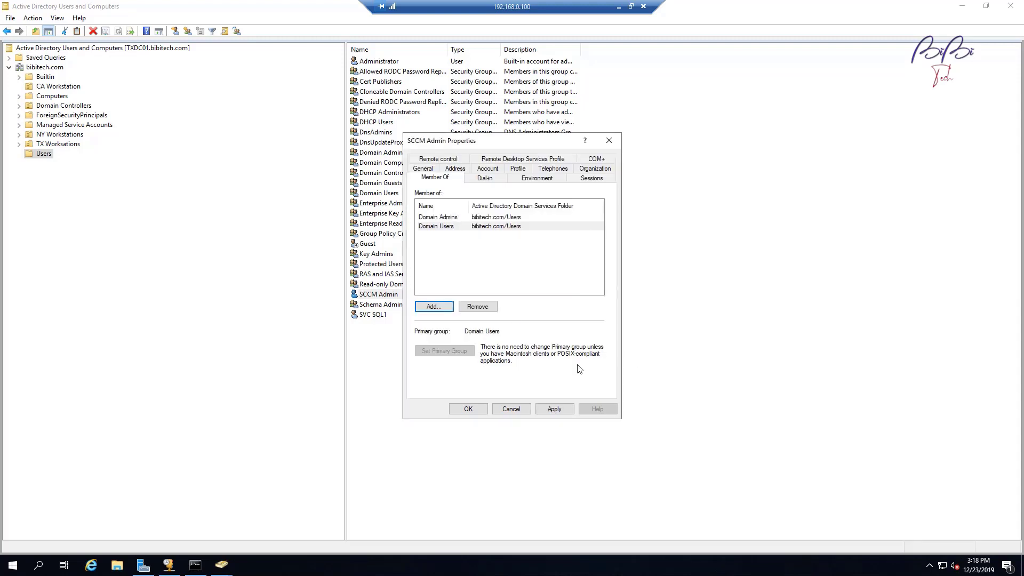
{"action": "left_click", "coordinate": [554, 410]}
{"action": "left_click", "coordinate": [468, 409]}
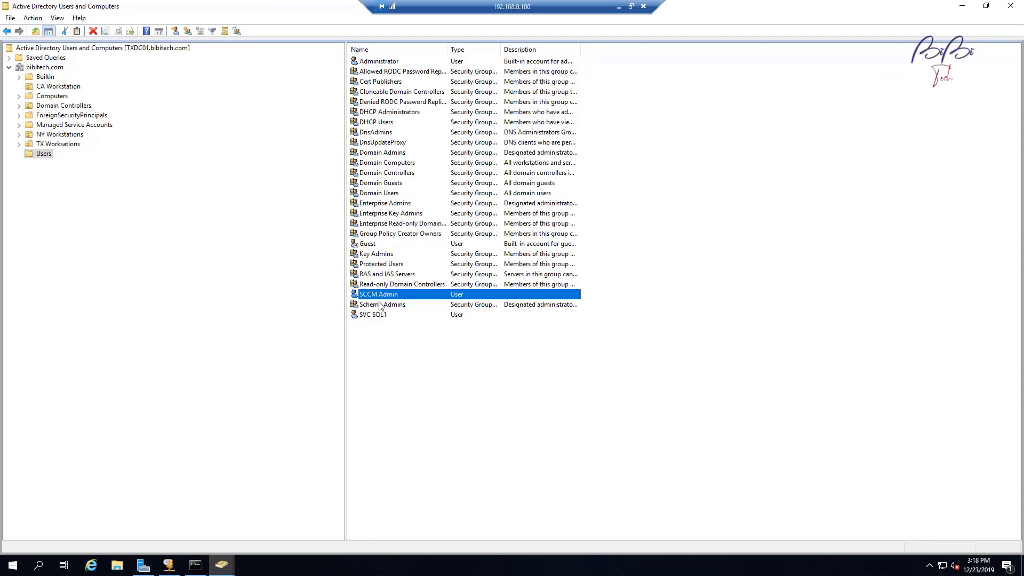
Step: Reopen SCCM Admin's properties to confirm Domain Admins membership, then close them
{"action": "right_click", "coordinate": [420, 298]}
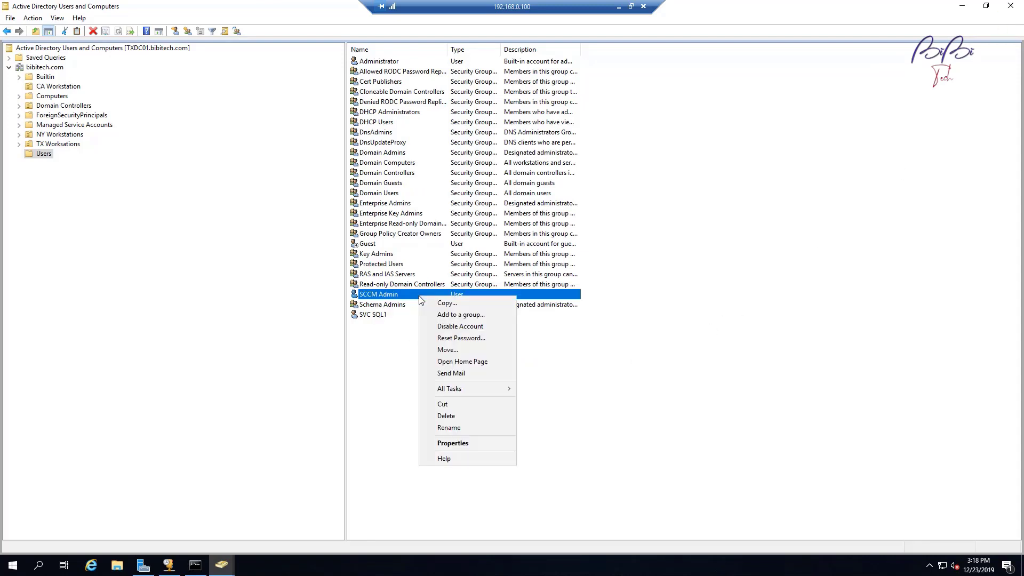
{"action": "left_click", "coordinate": [478, 442]}
{"action": "left_click", "coordinate": [436, 160]}
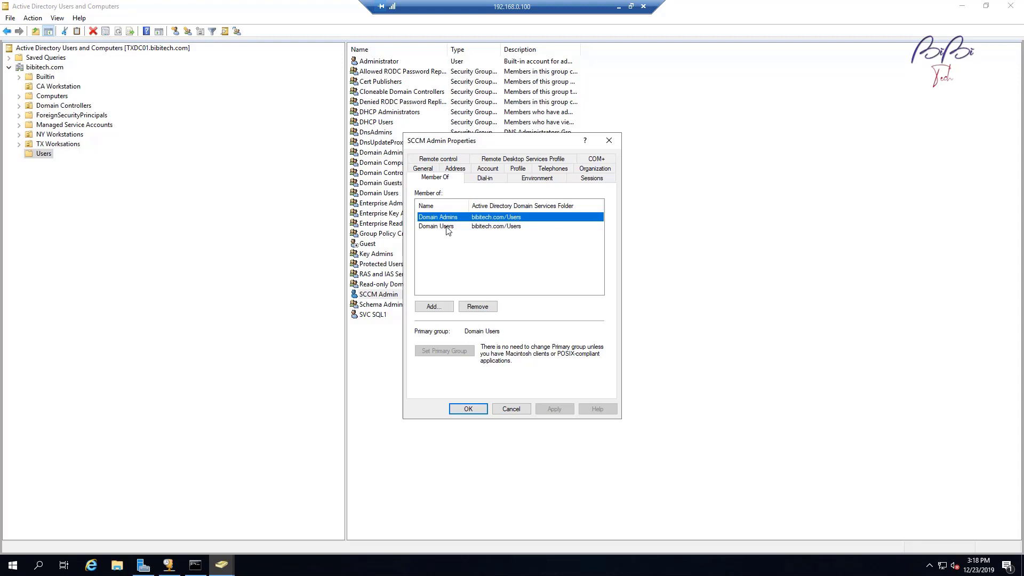
{"action": "left_click", "coordinate": [476, 412]}
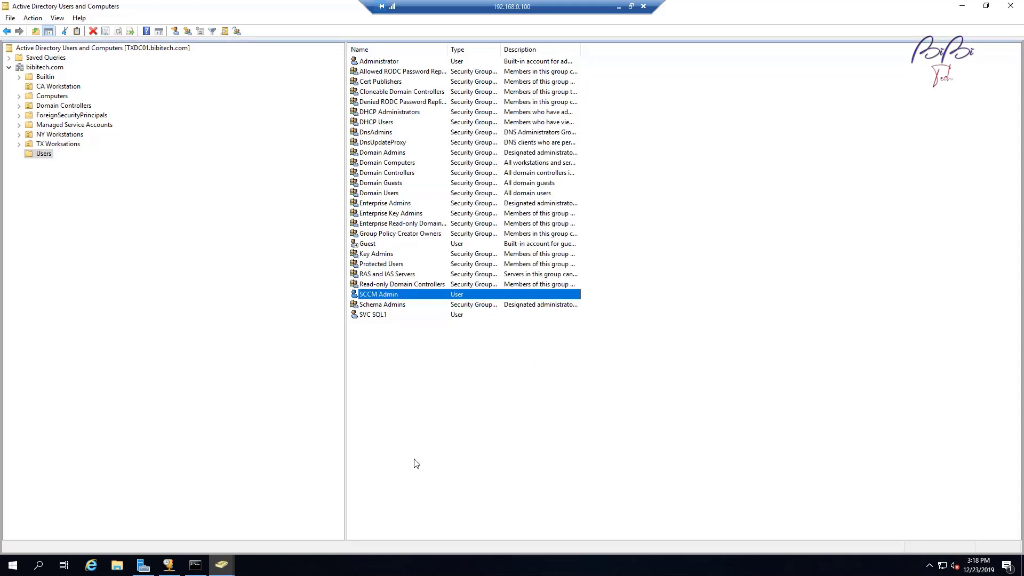
Step: Close Active Directory Users and Computers and sign out of the server from the Start menu
{"action": "left_click", "coordinate": [1014, 11]}
{"action": "left_click", "coordinate": [12, 565]}
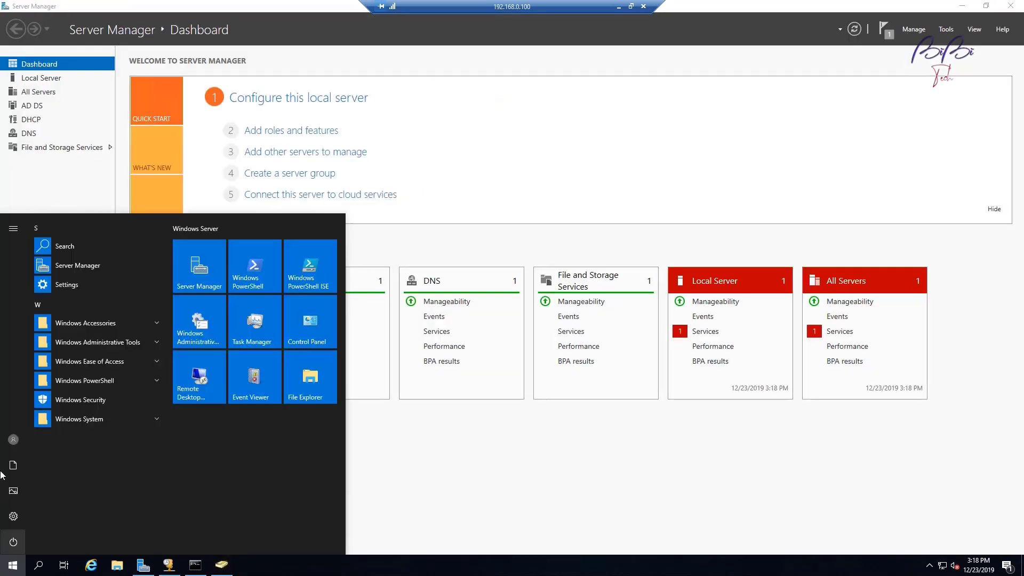
{"action": "left_click", "coordinate": [12, 440]}
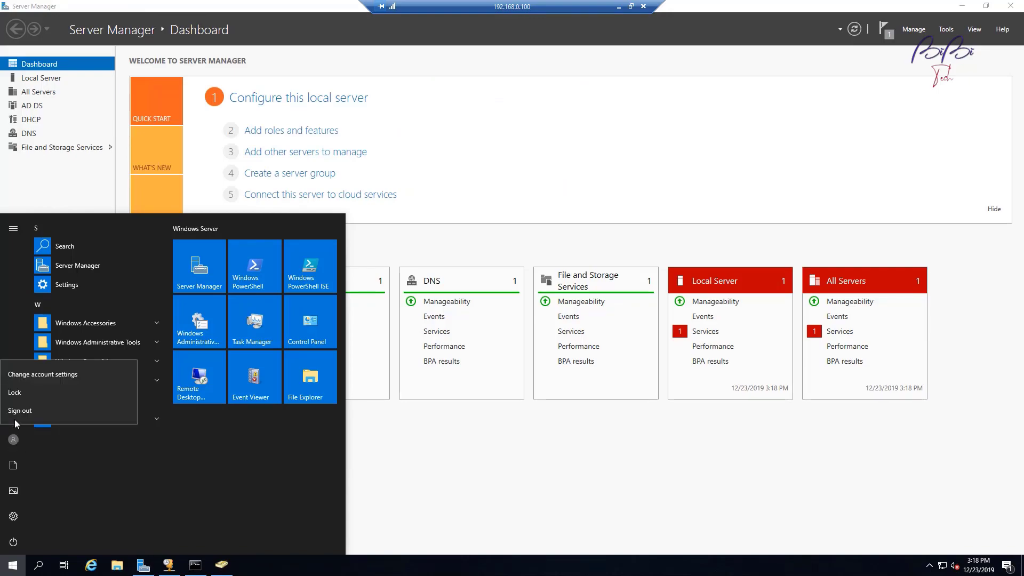
{"action": "left_click", "coordinate": [16, 414]}
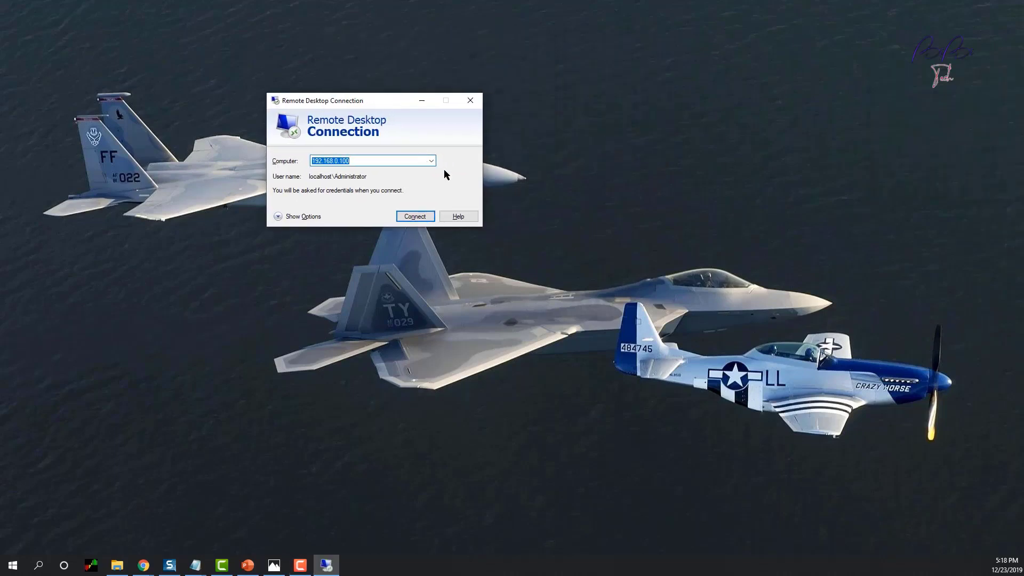
Step: Start a Remote Desktop connection to txdc01
{"action": "type", "text": "txdc01"}
{"action": "key", "text": "Return"}
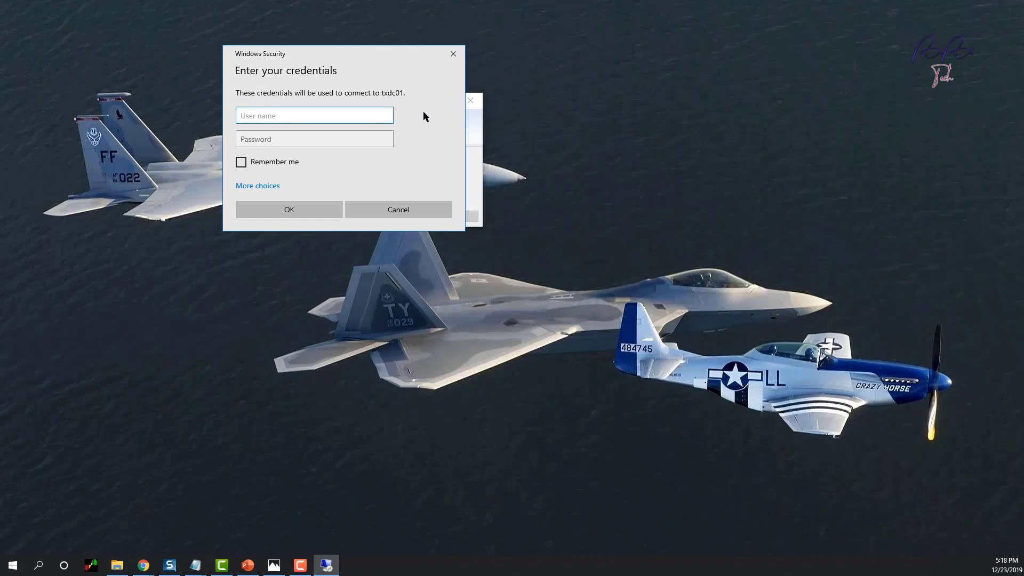
{"action": "left_click_drag", "start_coordinate": [345, 49], "coordinate": [366, 170]}
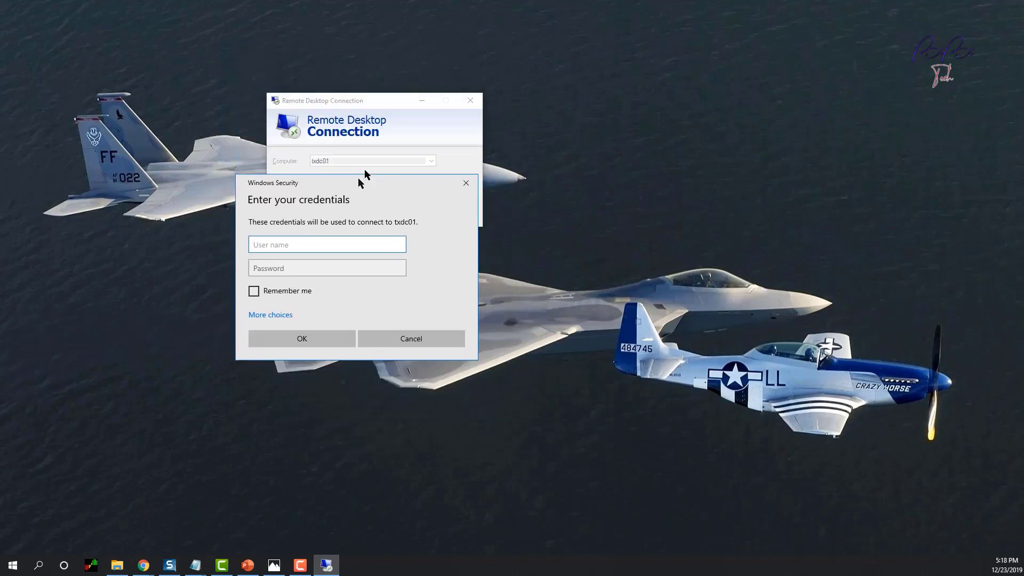
Step: Sign in with the SCCM Admin domain account and password, accepting the certificate warning
{"action": "type", "text": "sc"}
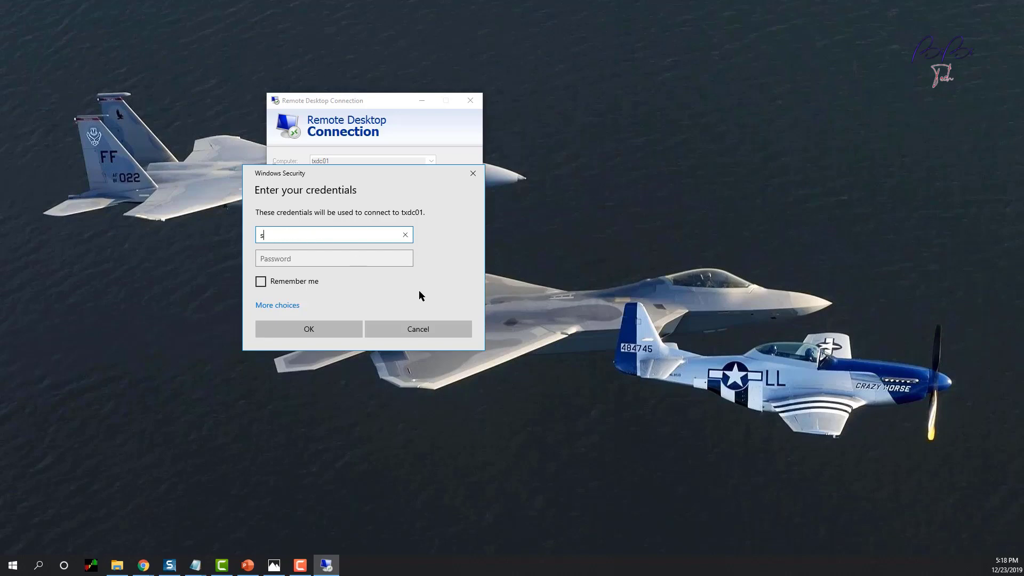
{"action": "key", "text": "BackSpace"}
{"action": "key", "text": "BackSpace"}
{"action": "type", "text": "bibitech\\sc_admin"}
{"action": "key", "text": "Tab"}
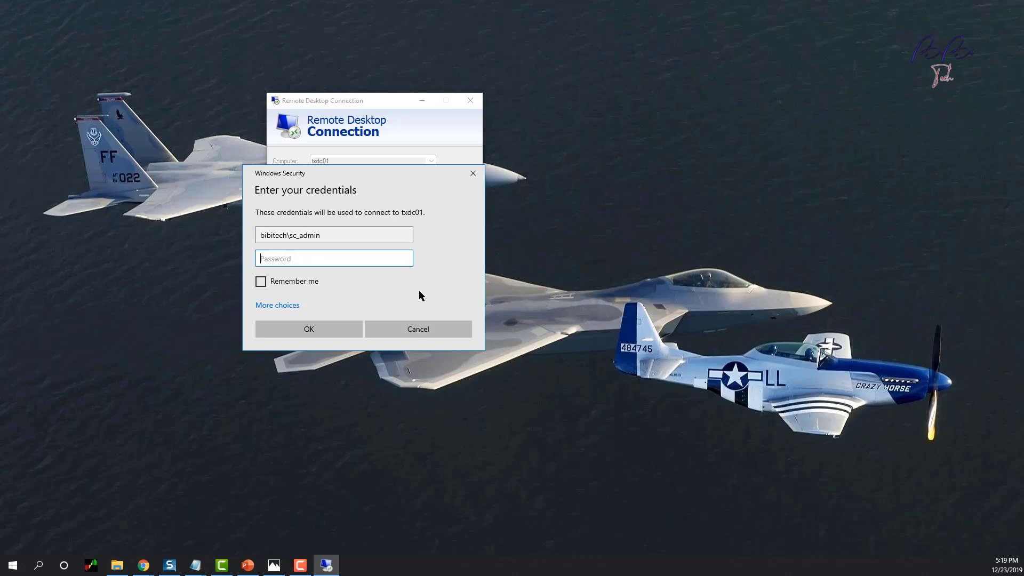
{"action": "type", "text": "**********"}
{"action": "key", "text": "Return"}
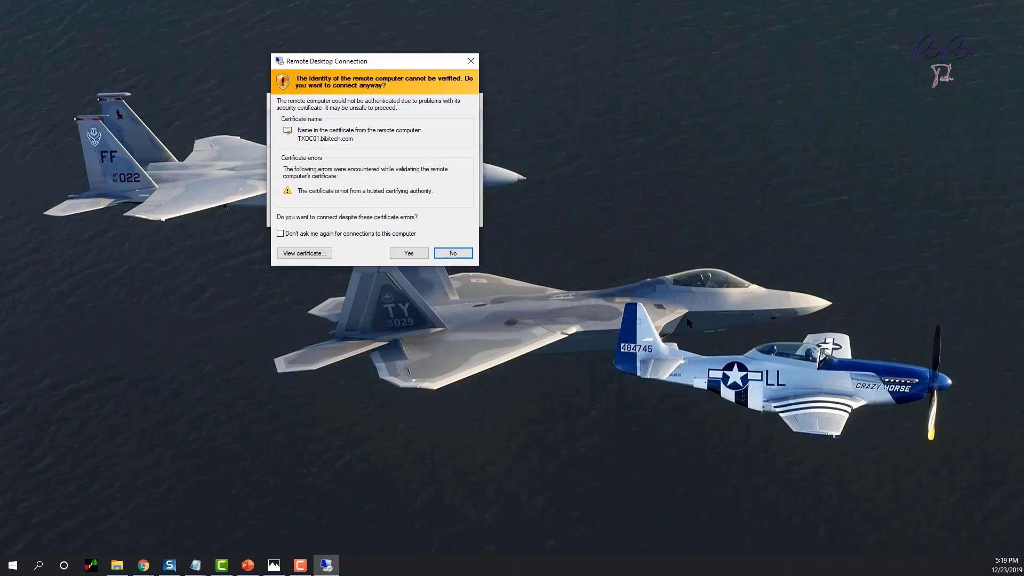
{"action": "left_click", "coordinate": [410, 254]}
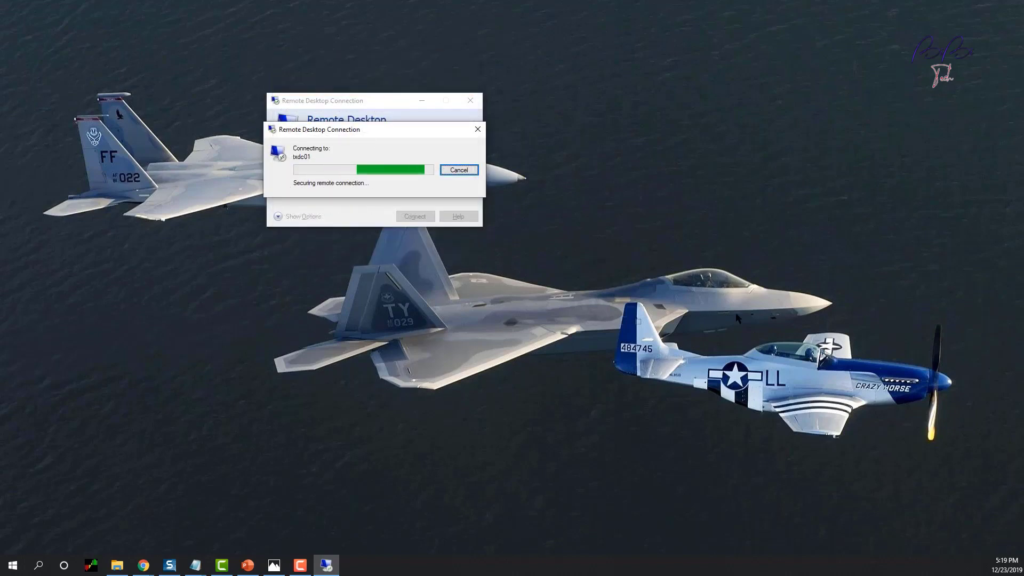